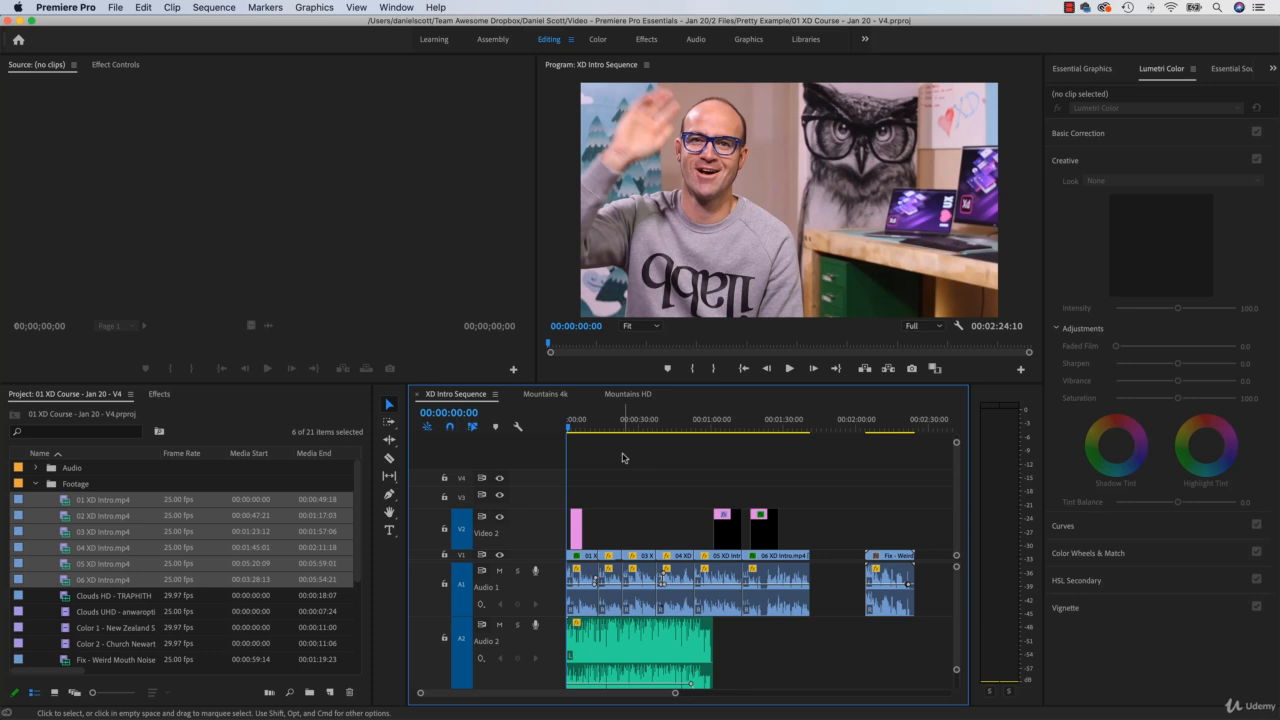
Step: Preview the finished XD Intro Sequence by playing its opening and scrubbing to around the one-minute mark
key(space)
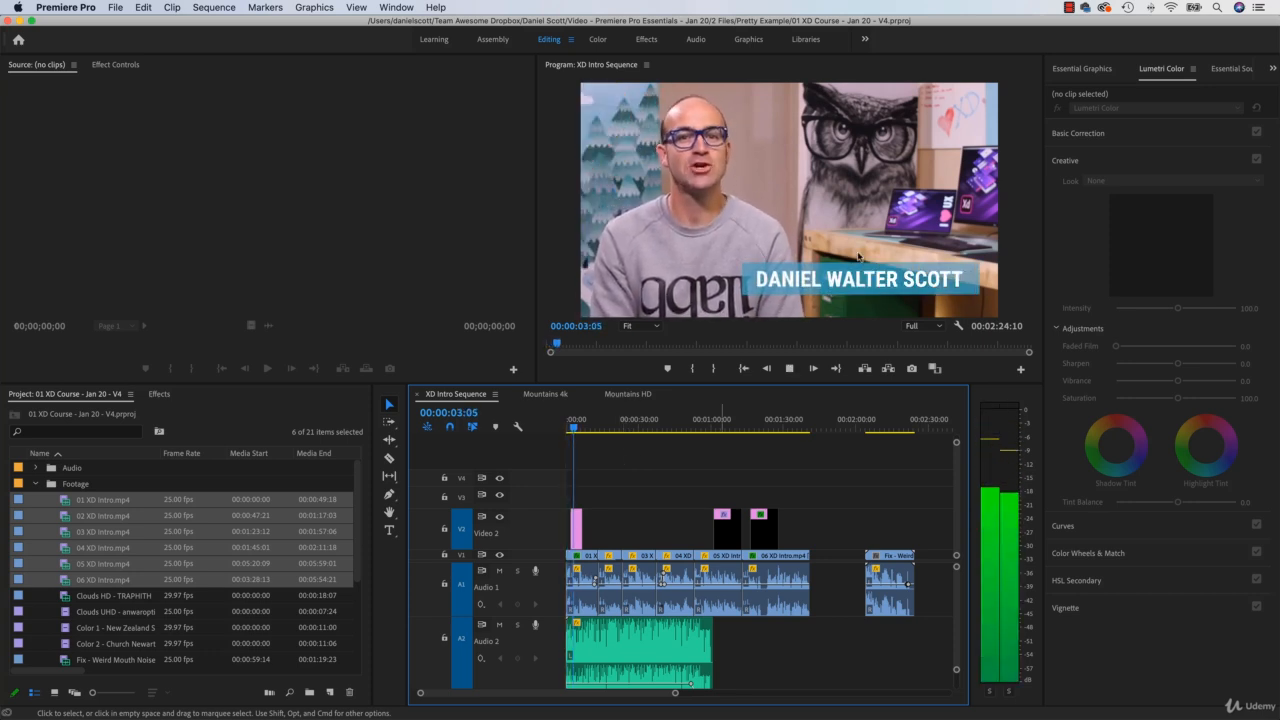
key(space)
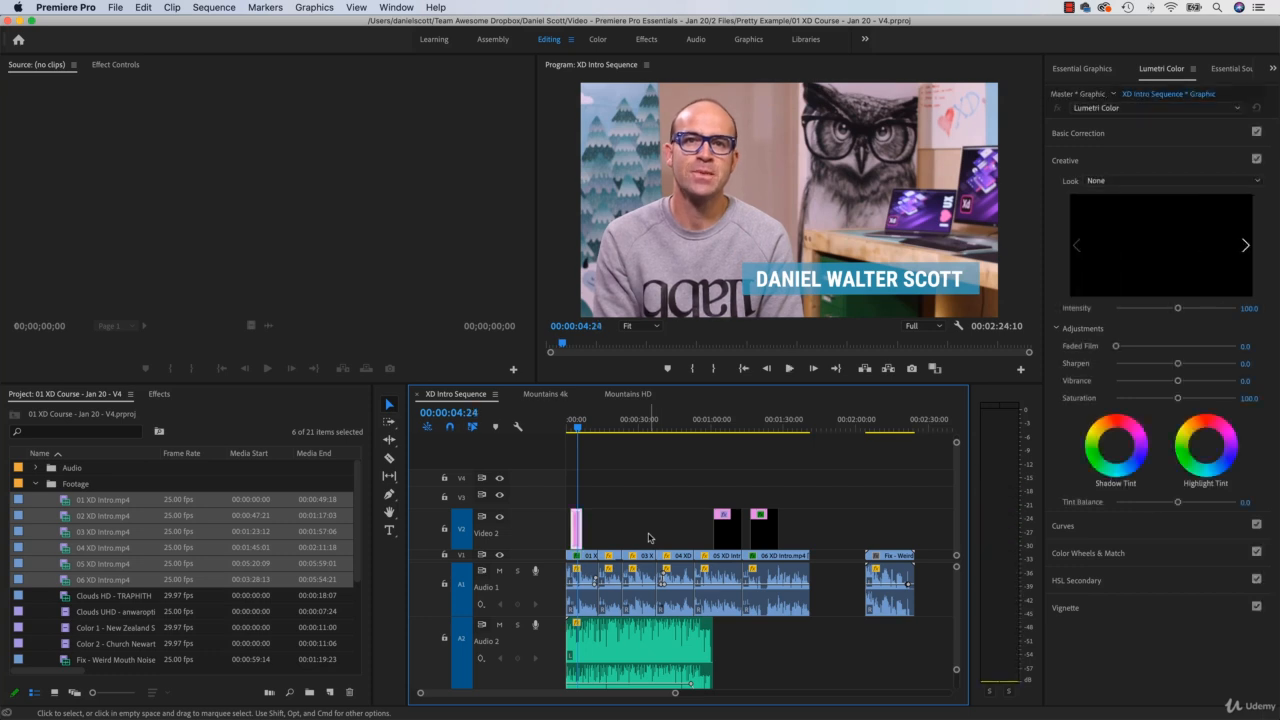
click(722, 424)
drag(722, 424, 768, 430)
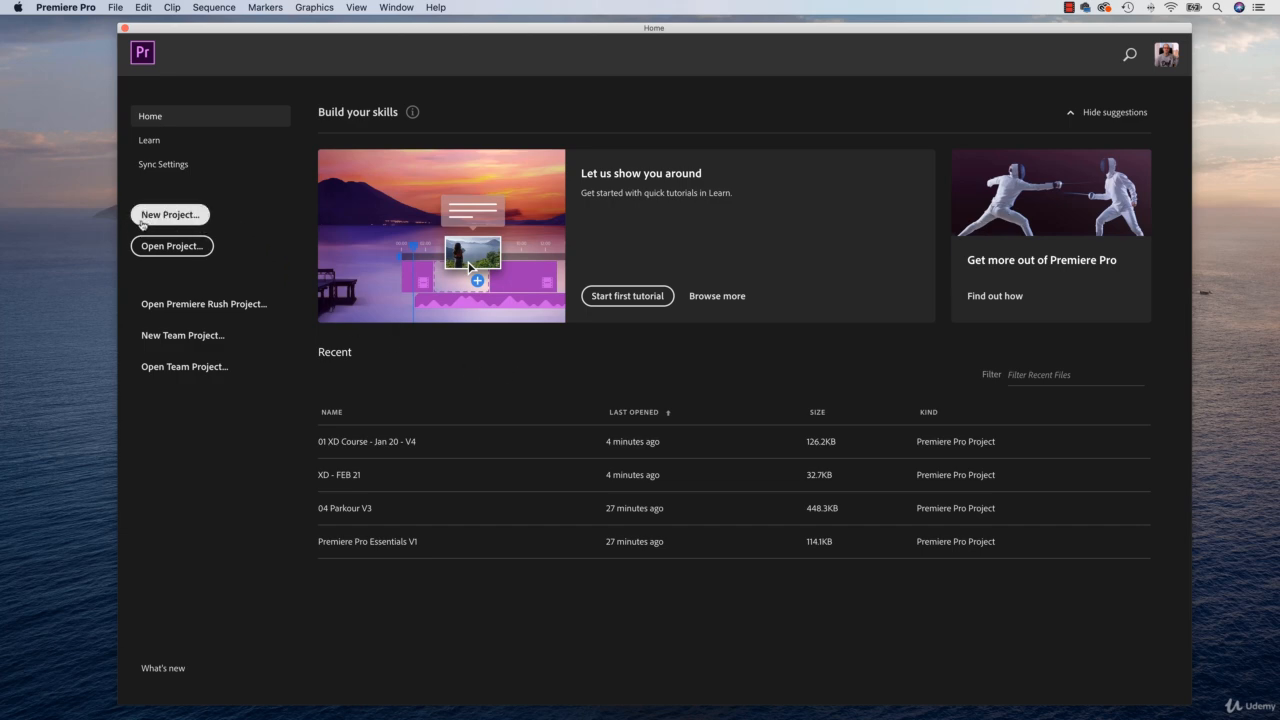
Step: Start a new project and name it XD Intro - FEB 21
click(115, 7)
mouse_move(118, 26)
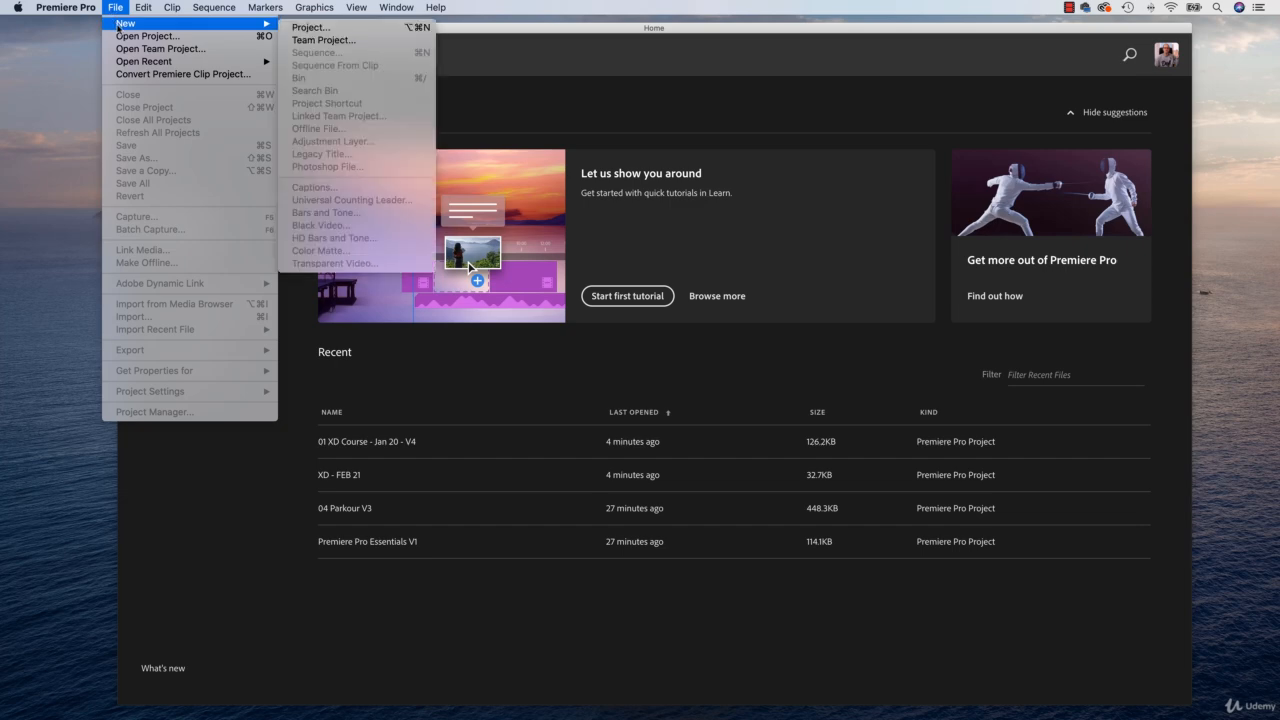
click(338, 28)
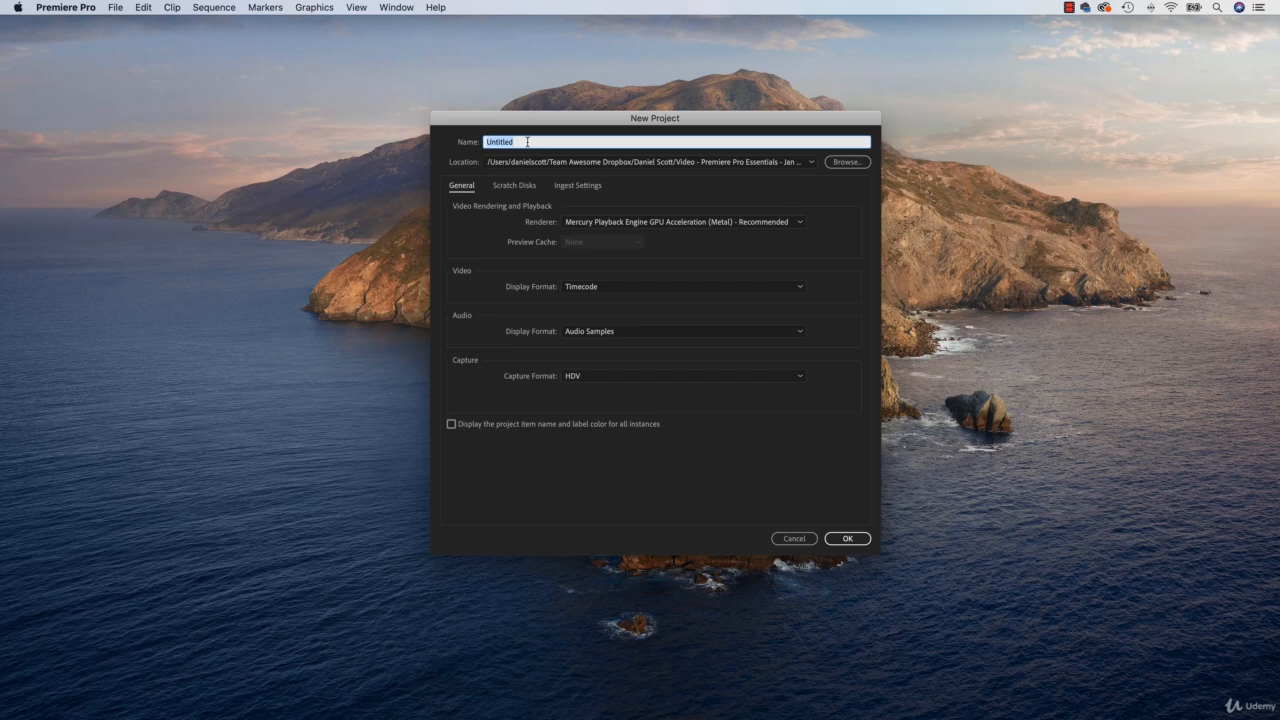
text(XD Intro - FEB 21)
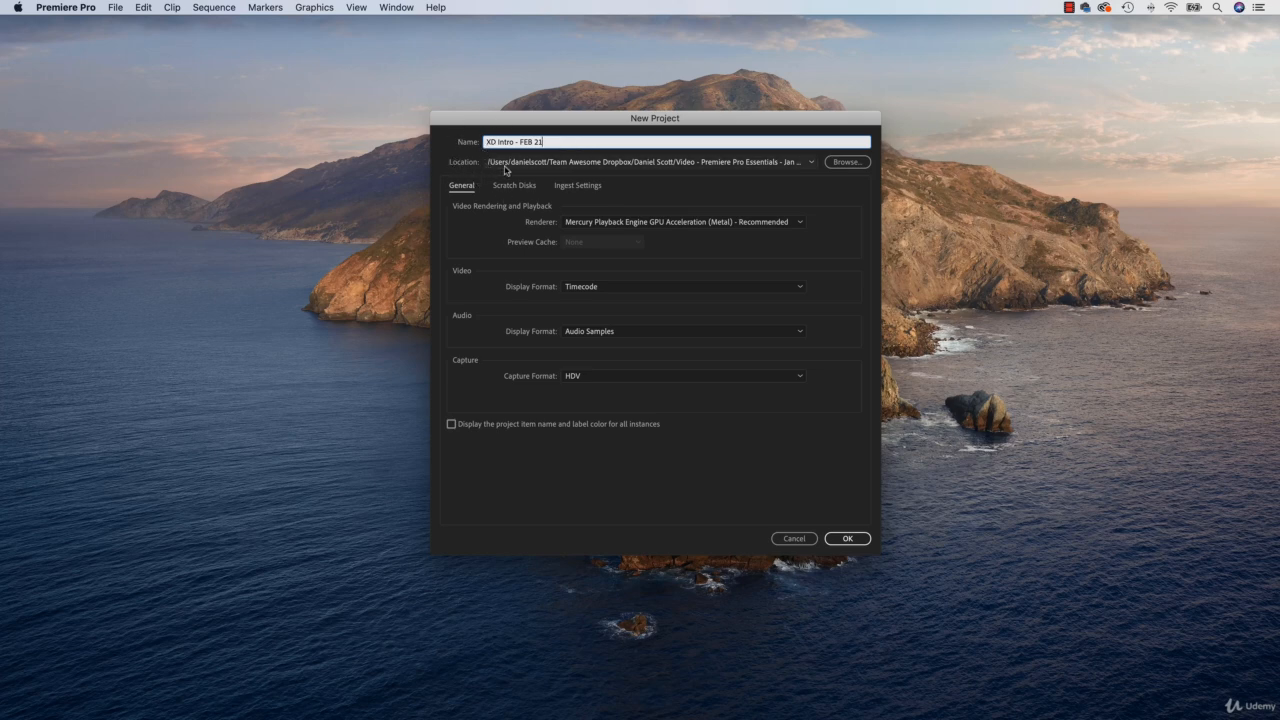
Step: Set the project location to the Project 1 - Talking Head folder in Exercise Files and create the project
click(856, 166)
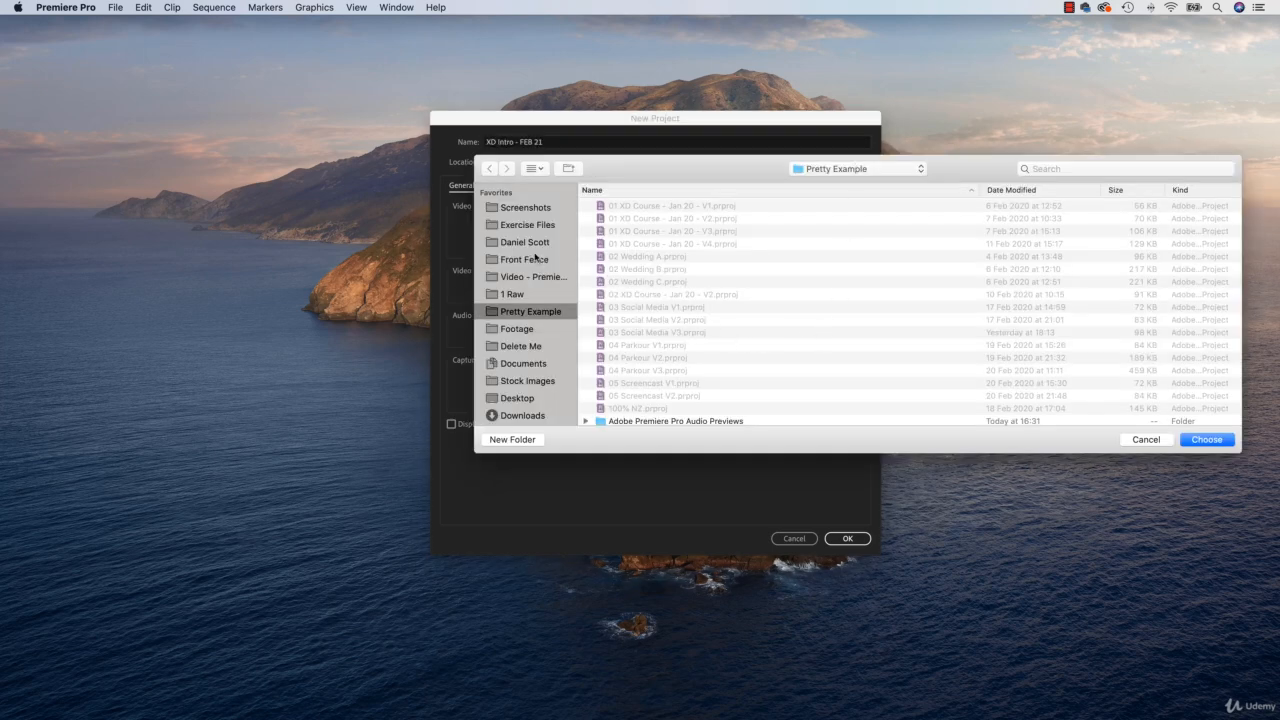
click(528, 229)
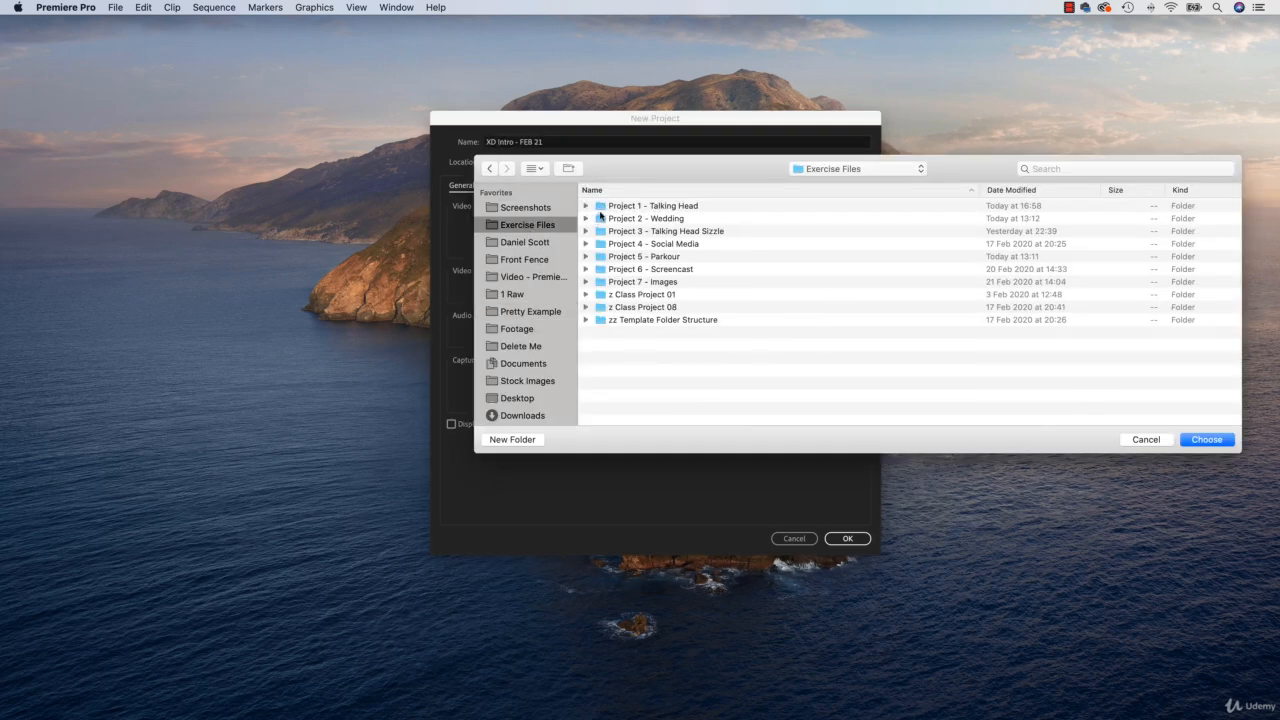
double_click(653, 206)
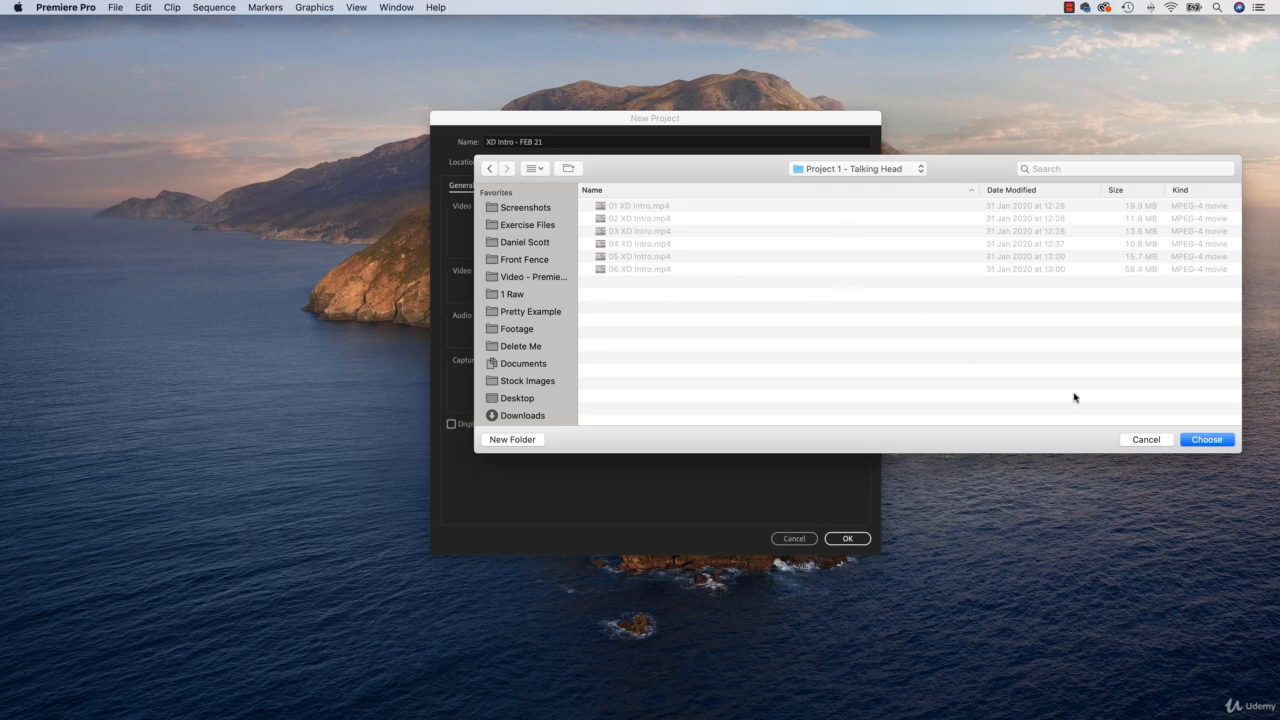
click(1207, 440)
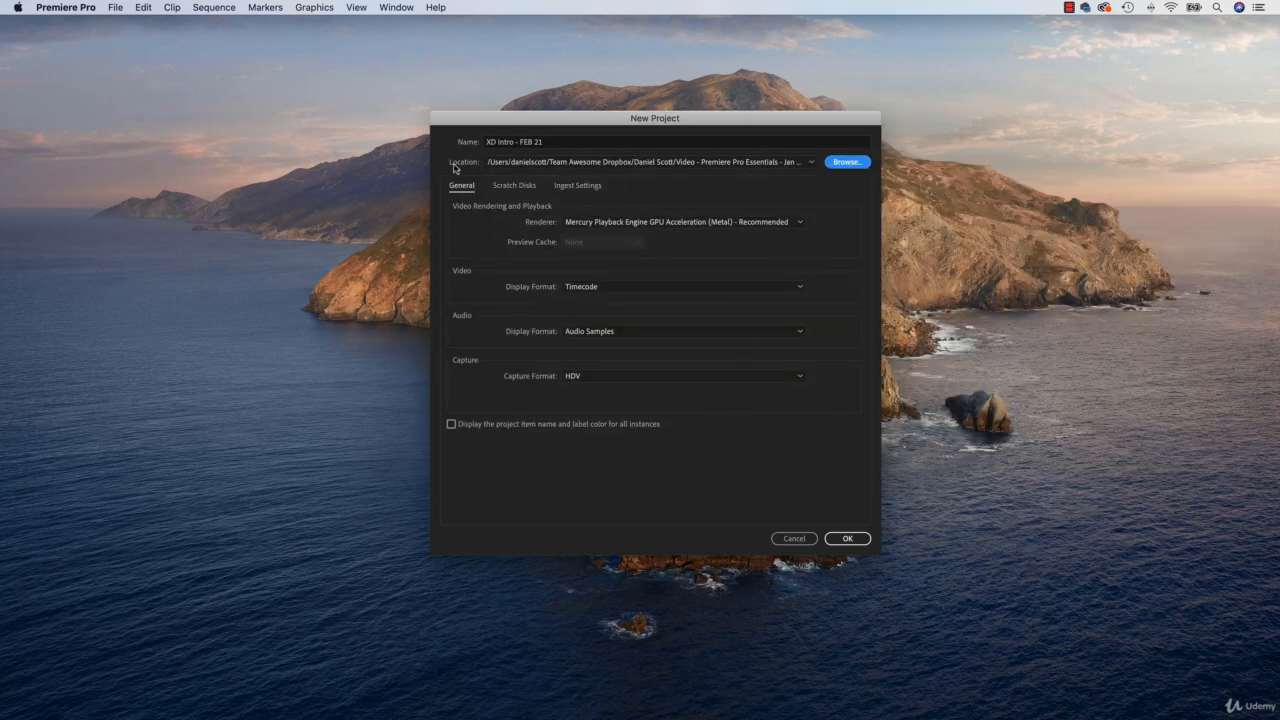
click(850, 538)
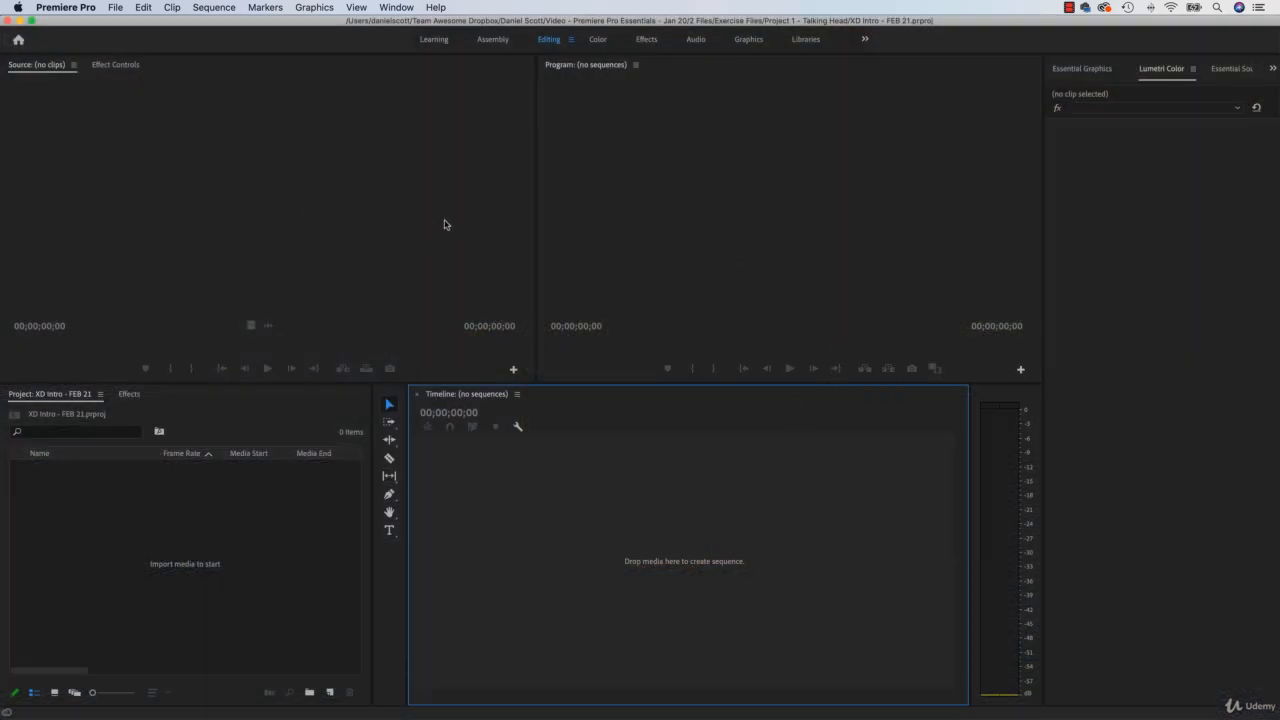
Step: Choose the Editing workspace and reset it to its saved layout
click(397, 10)
mouse_move(401, 28)
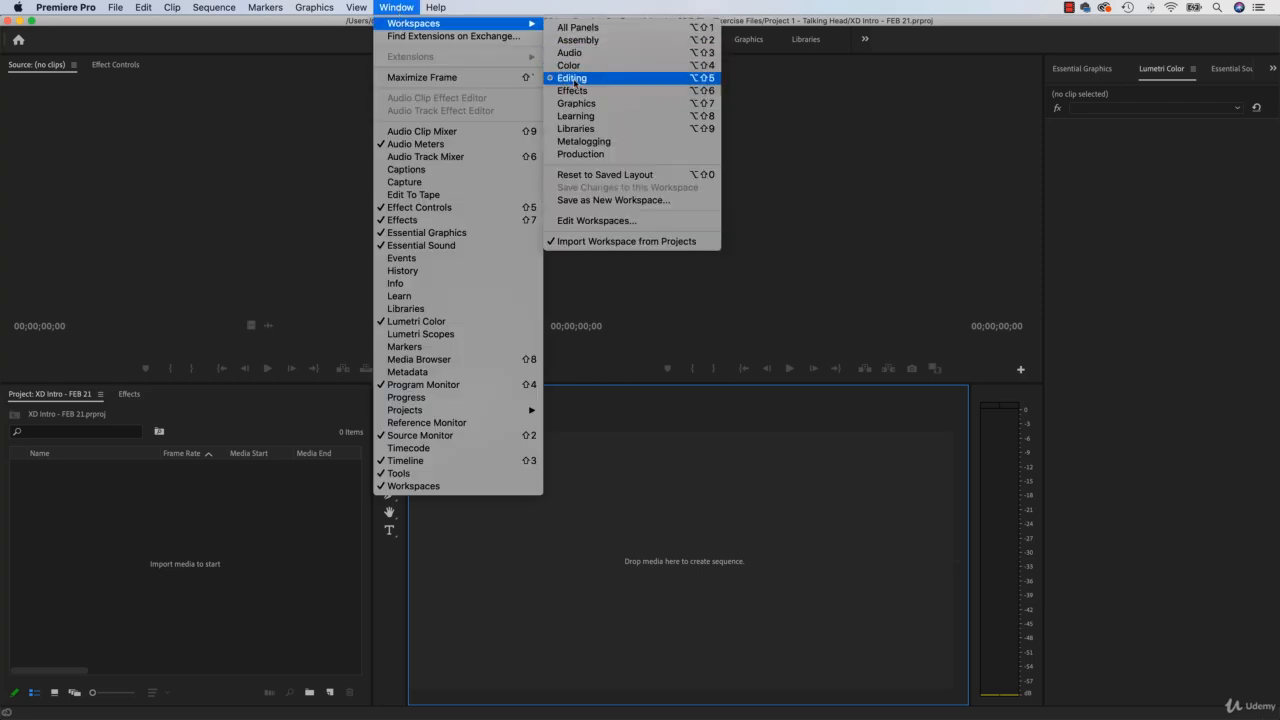
click(575, 79)
click(397, 9)
mouse_move(424, 27)
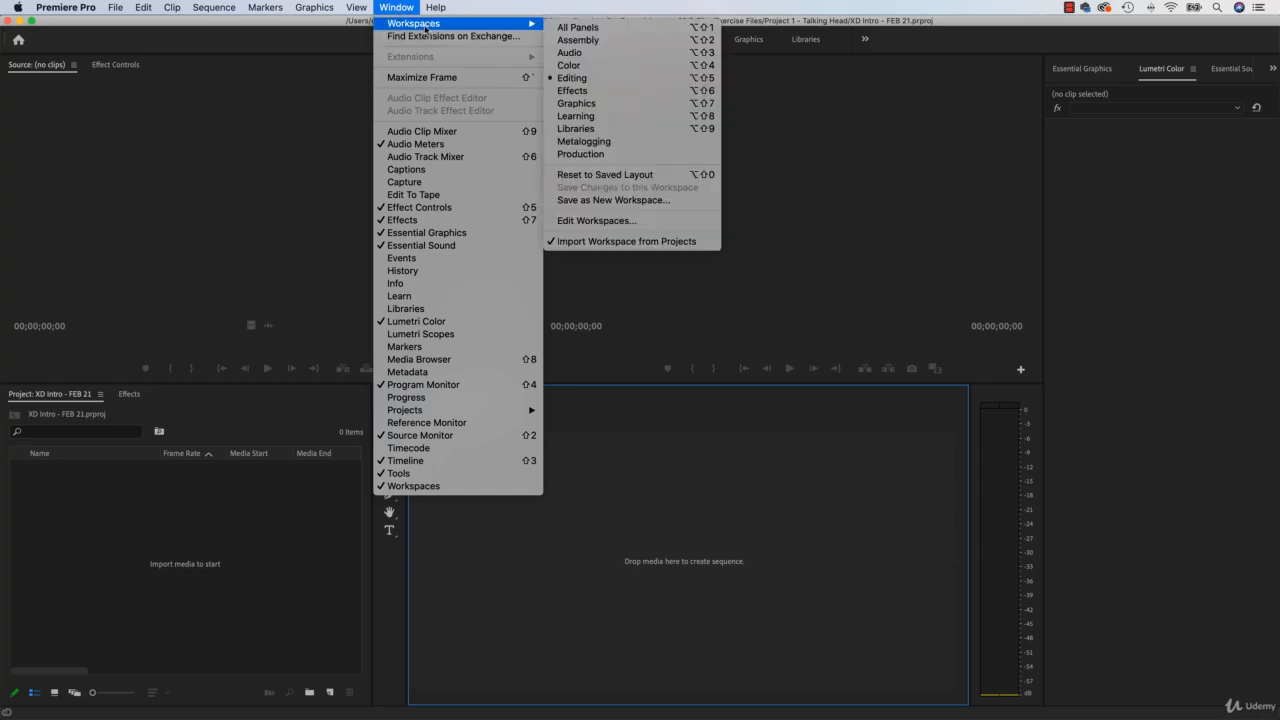
click(584, 177)
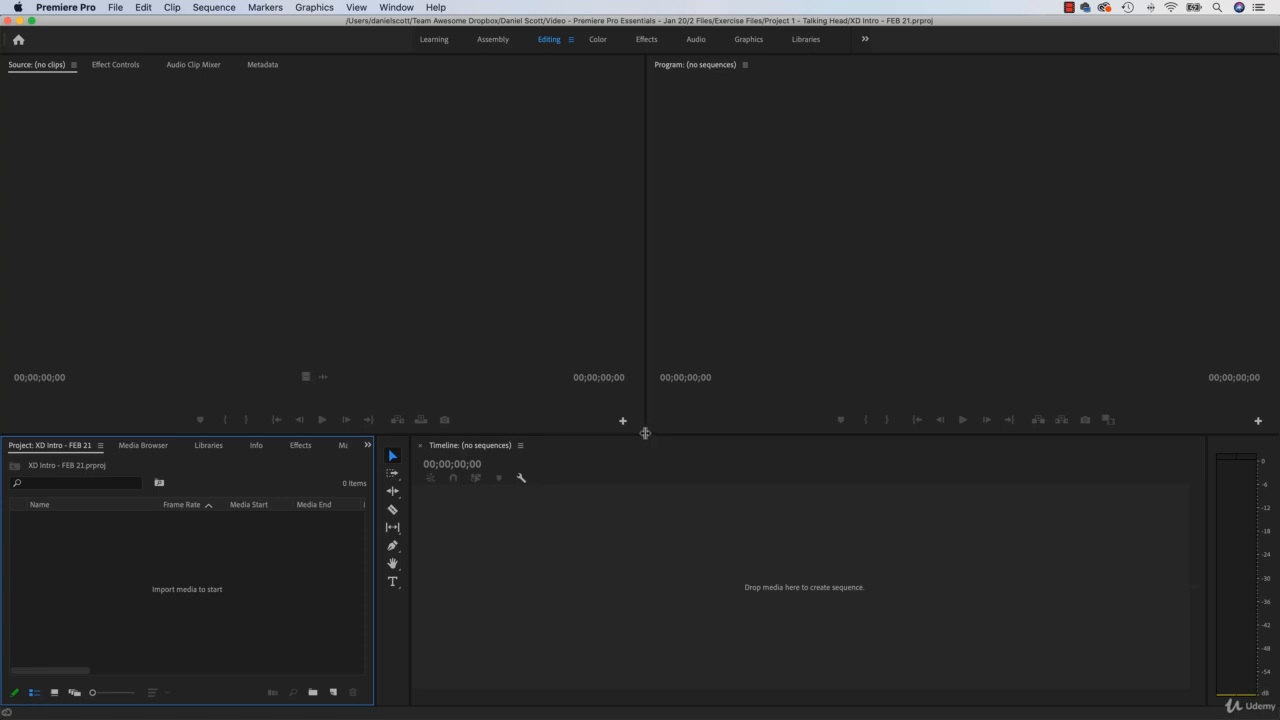
Step: Try resizing the monitor panels and docking the Project panel with the Program monitor, and restore the saved Editing layout
drag(646, 431, 125, 262)
drag(71, 451, 743, 210)
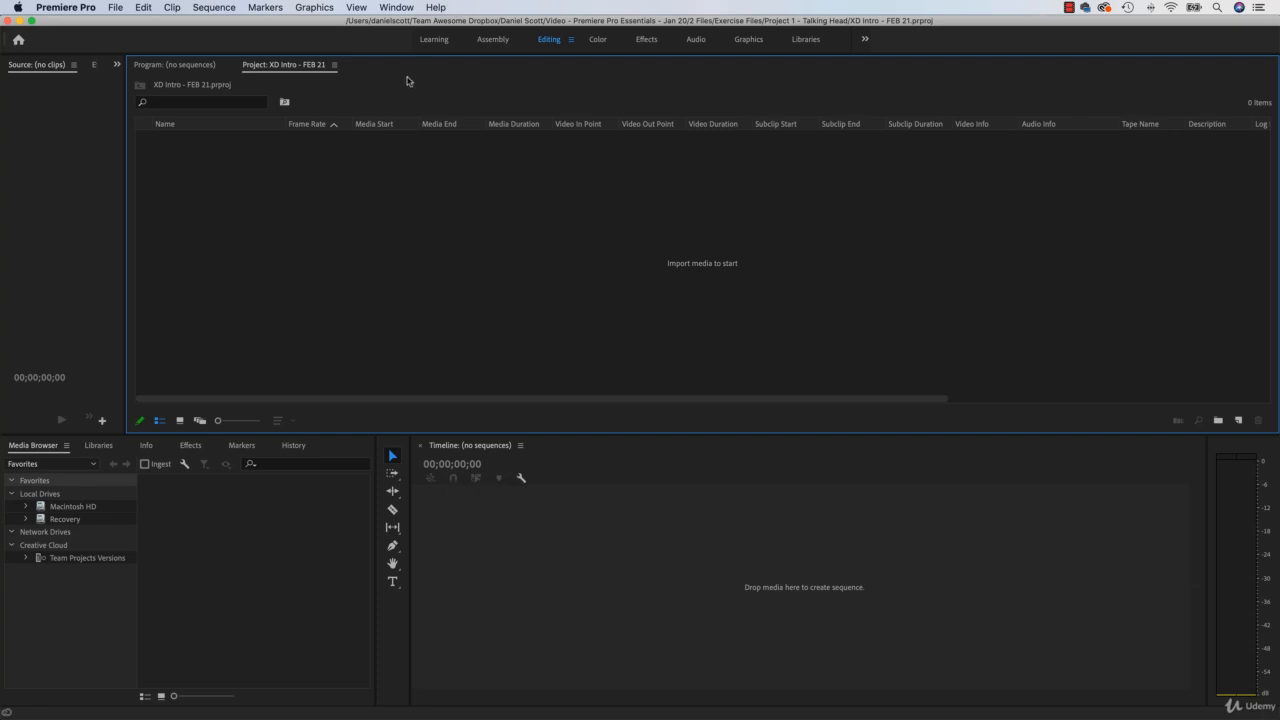
click(396, 8)
mouse_move(412, 24)
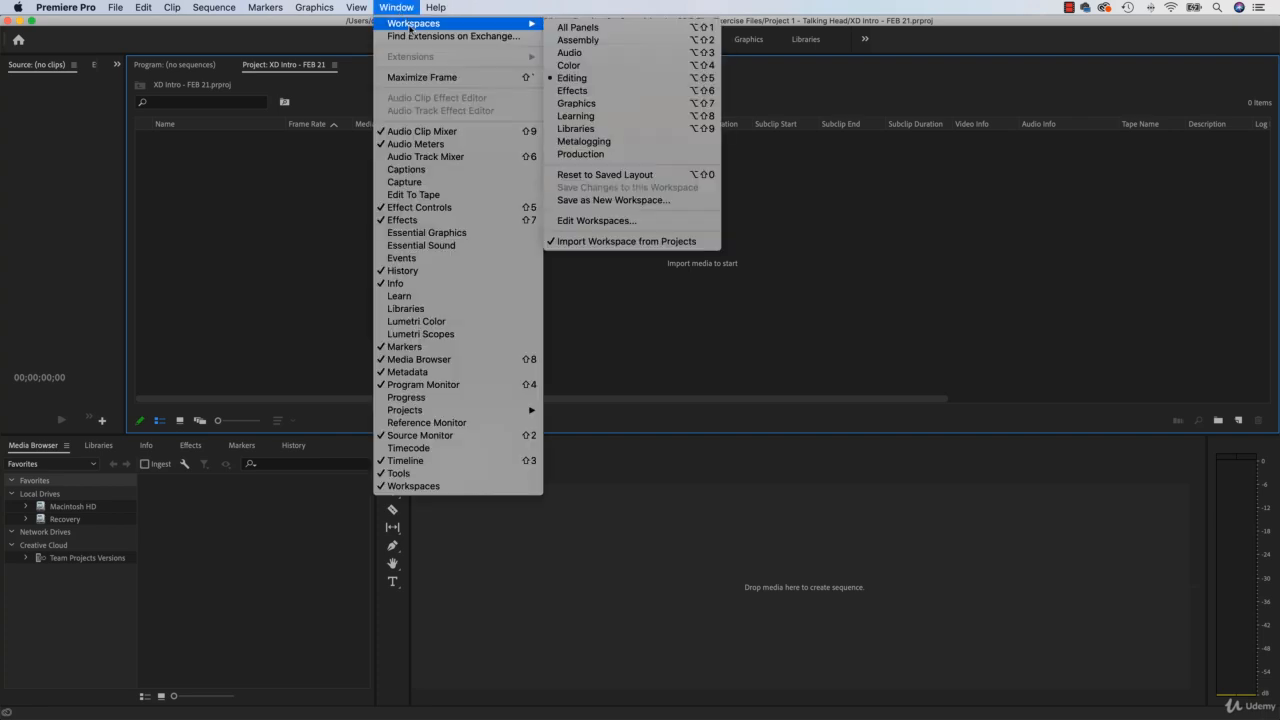
click(579, 175)
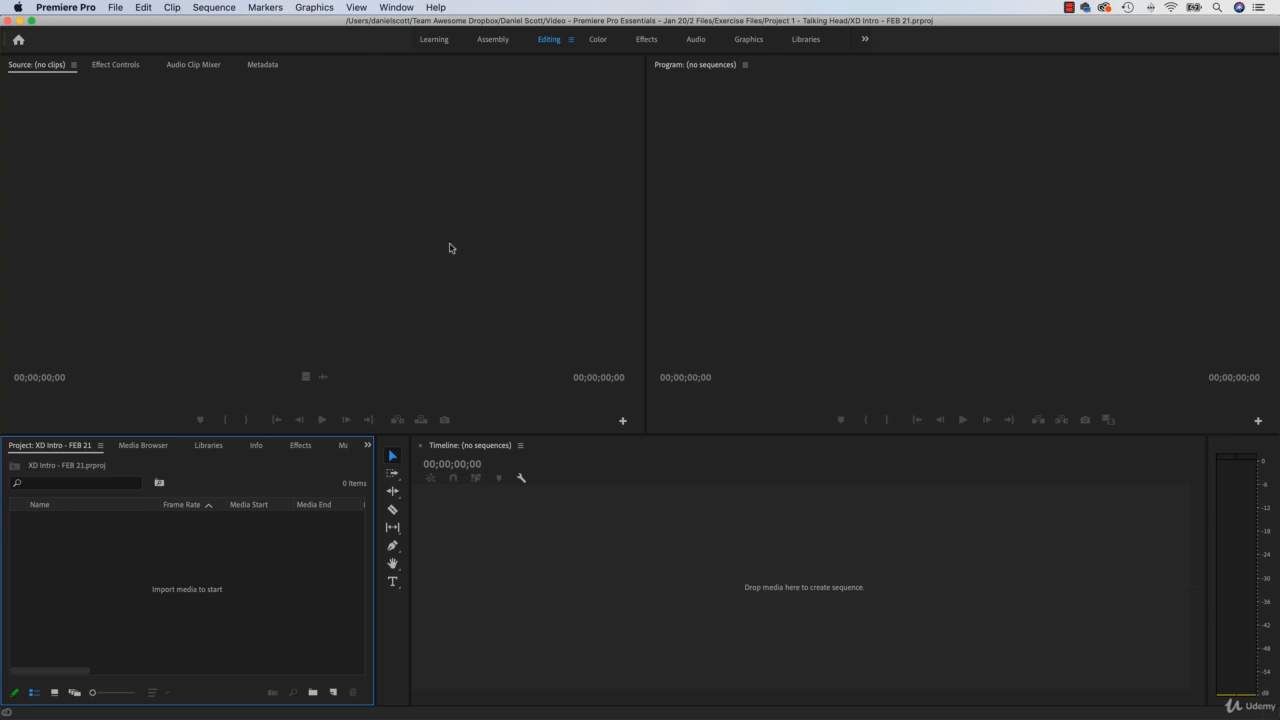
click(478, 603)
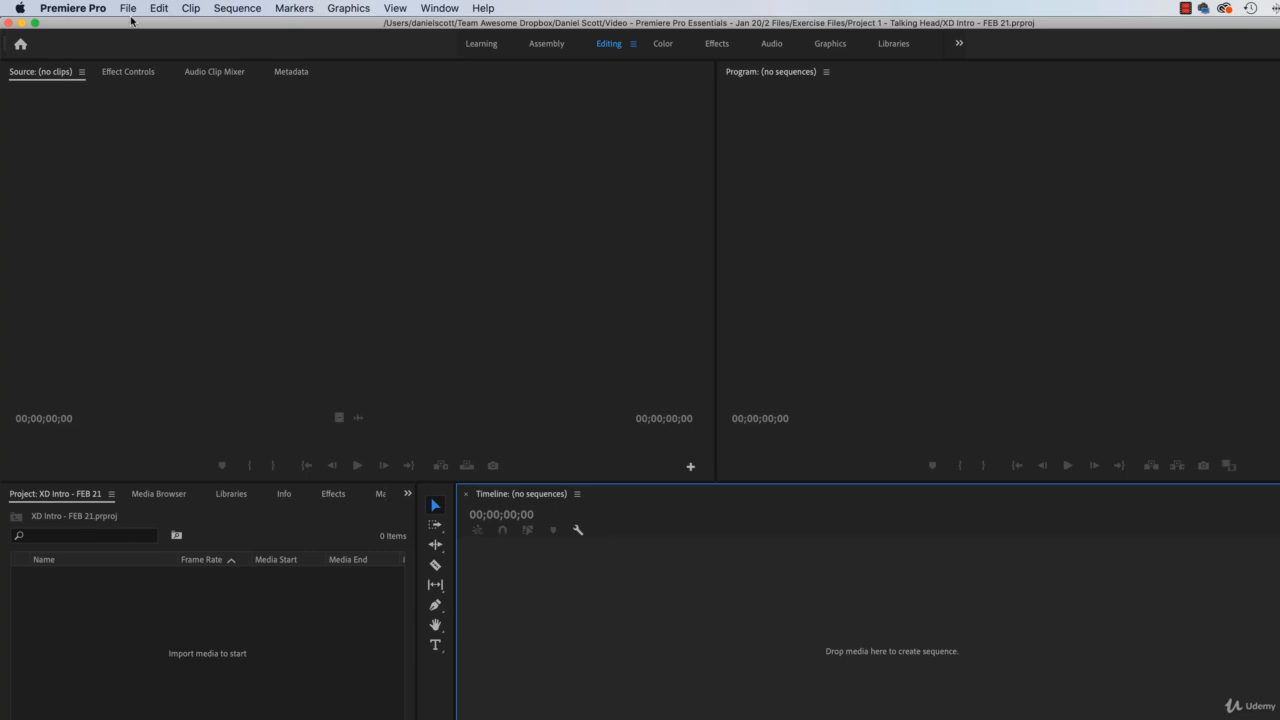
Step: Import 01 XD Intro.mp4 from the Project 1 - Talking Head folder in Exercise Files
click(129, 10)
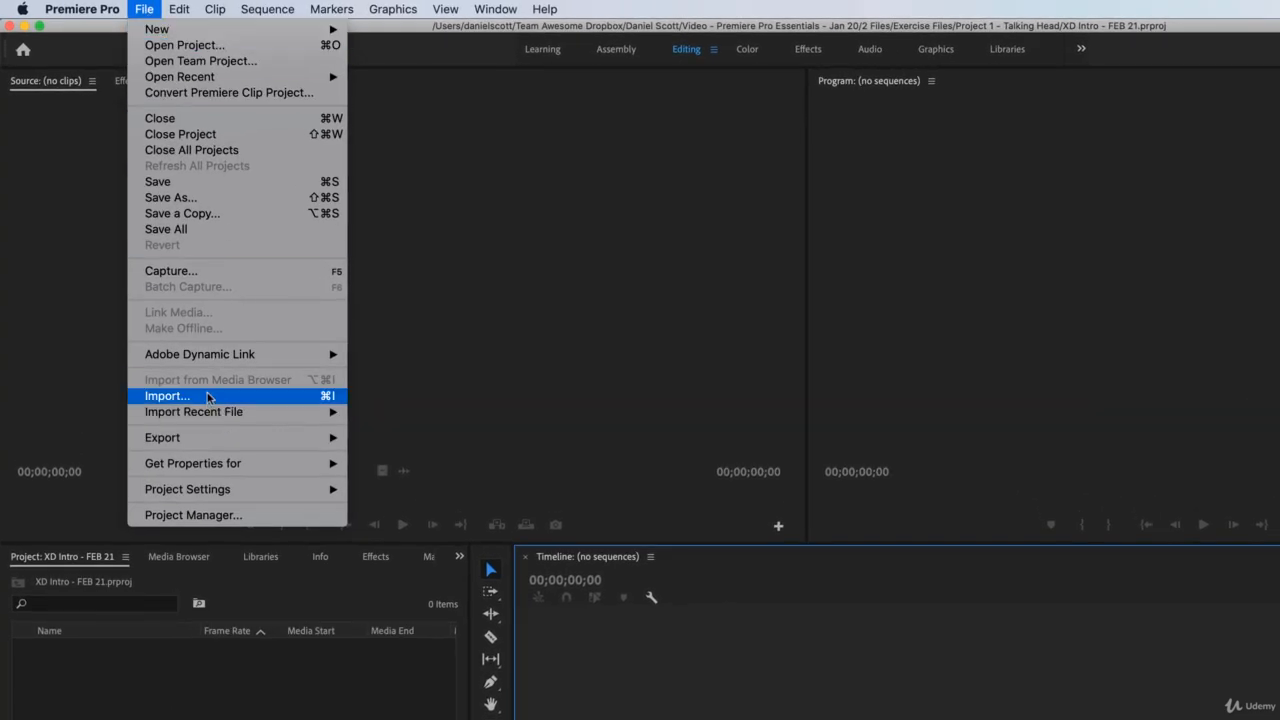
click(208, 397)
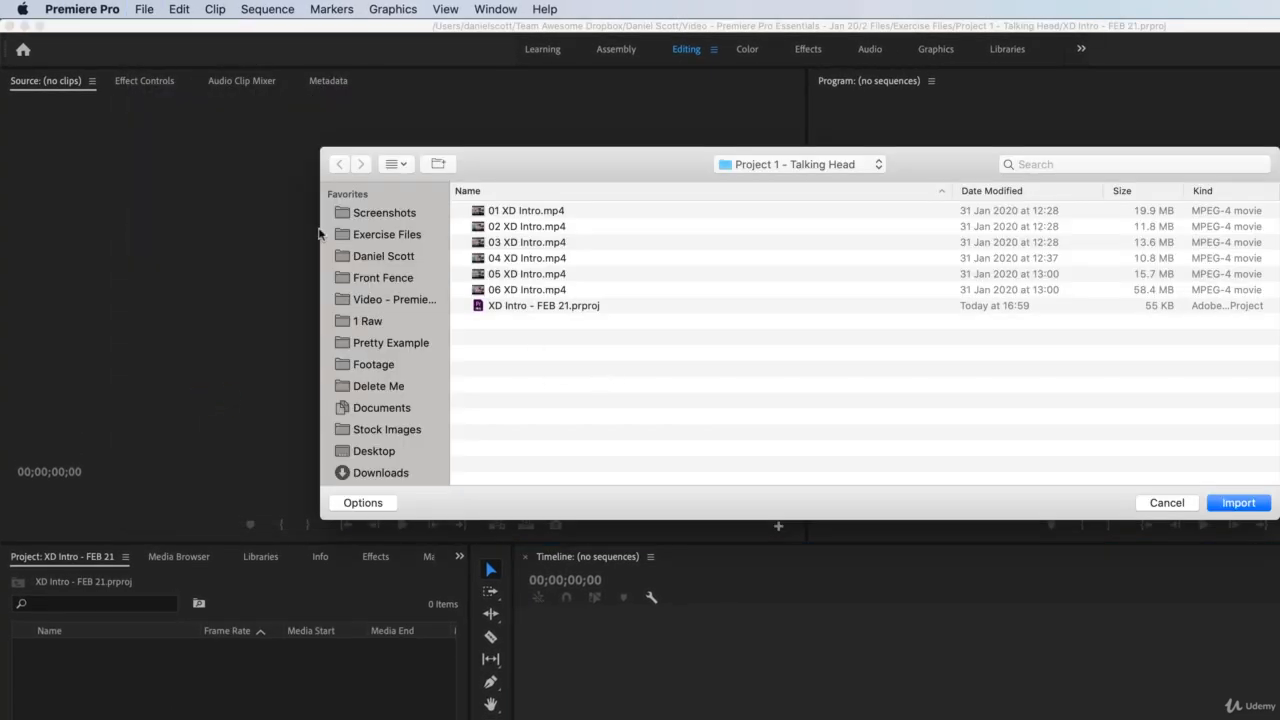
click(380, 240)
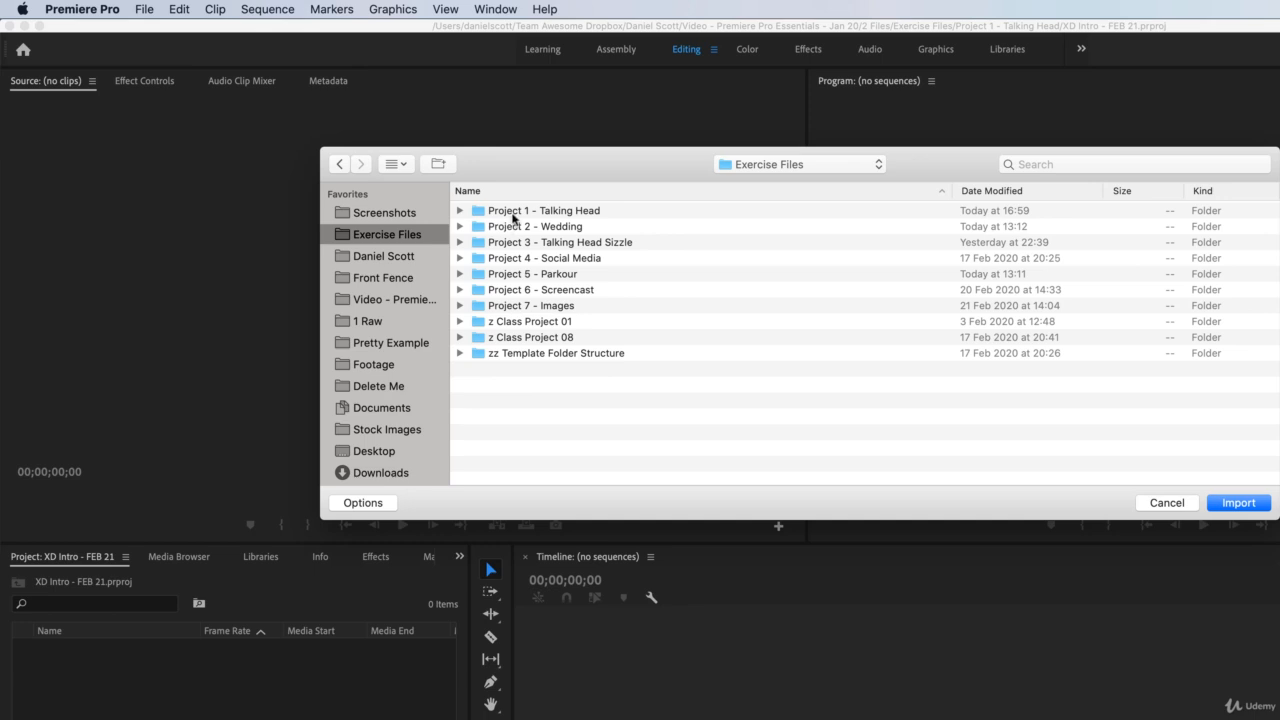
click(513, 215)
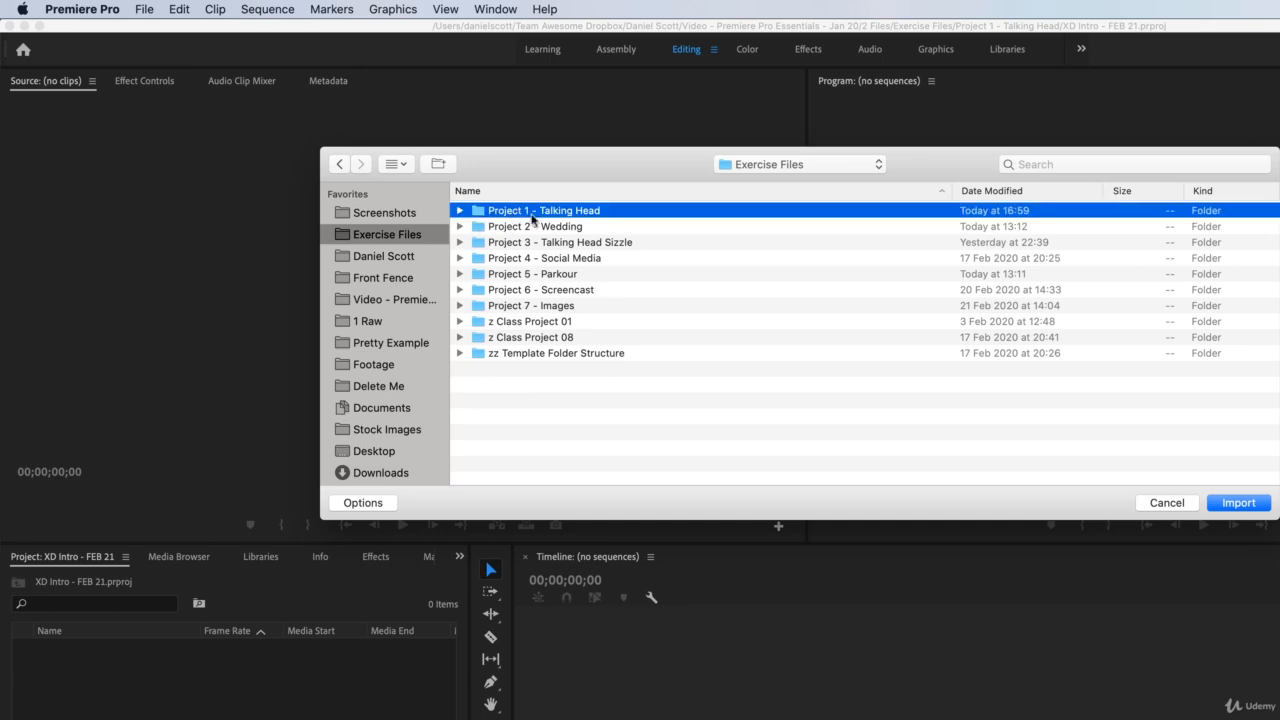
double_click(531, 218)
click(506, 213)
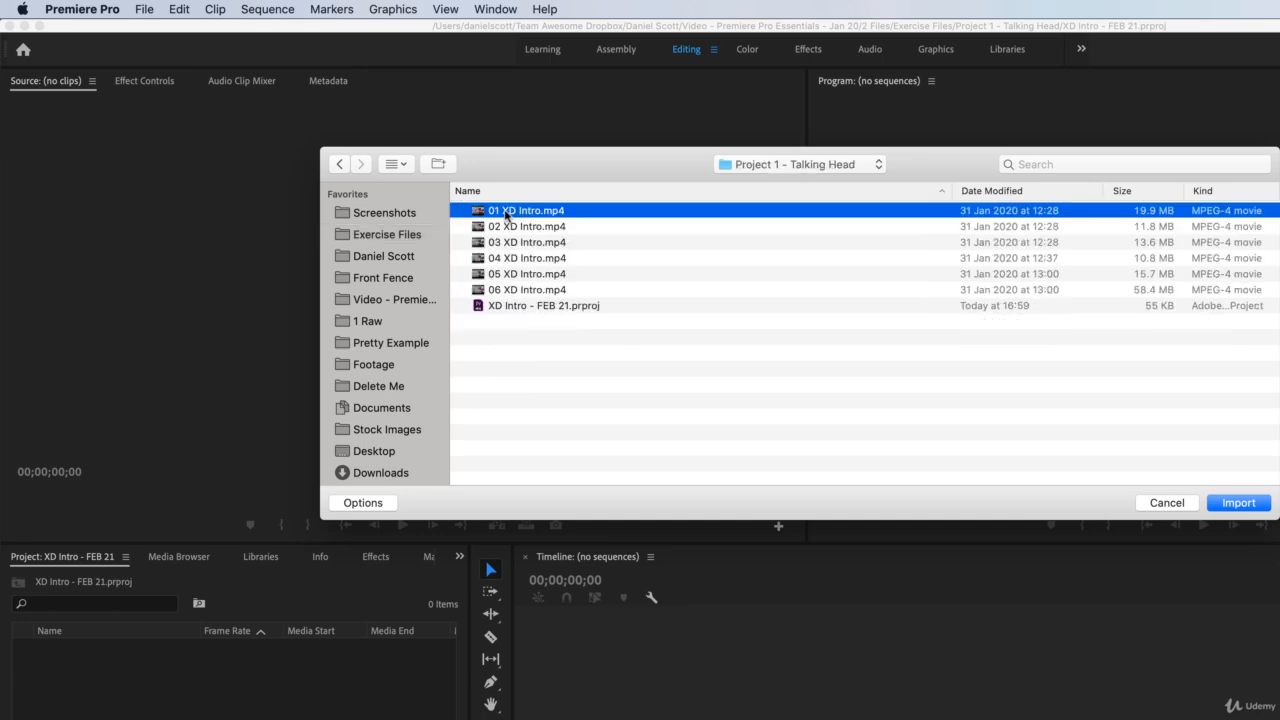
click(1240, 504)
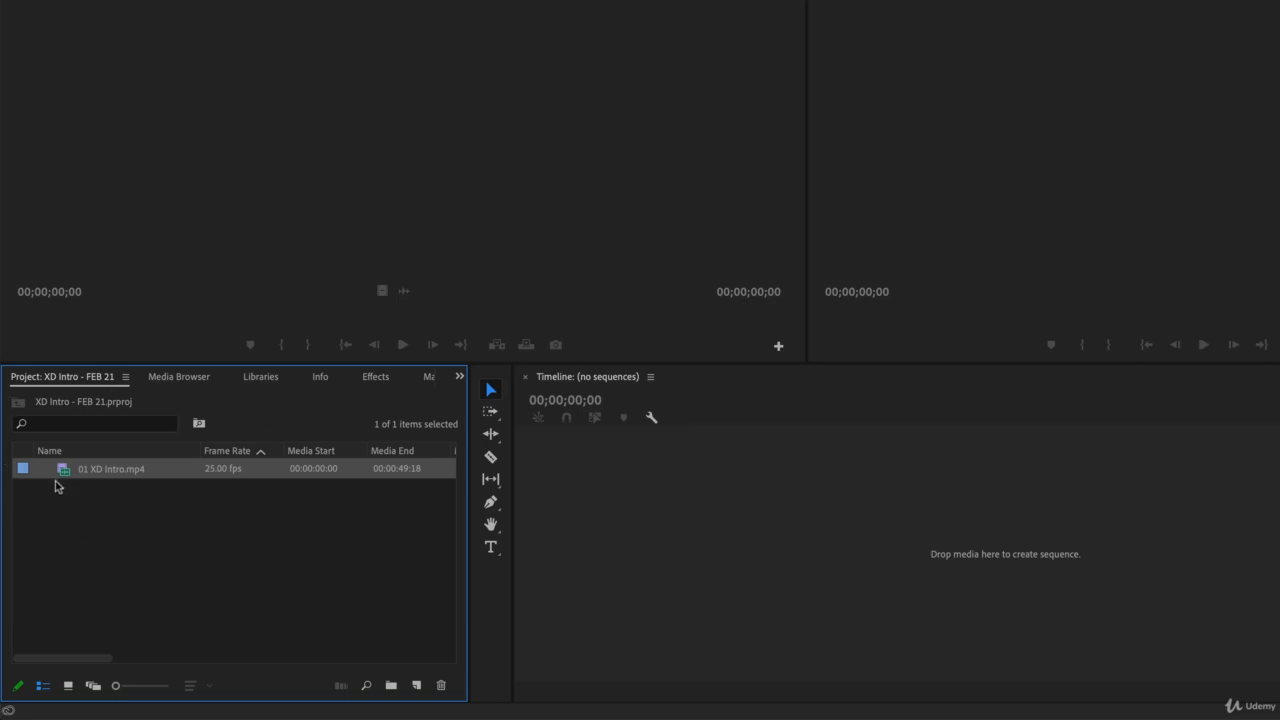
Step: Compare the list and icon views of the project media and leave it in icon view
mouse_move(62, 477)
click(68, 686)
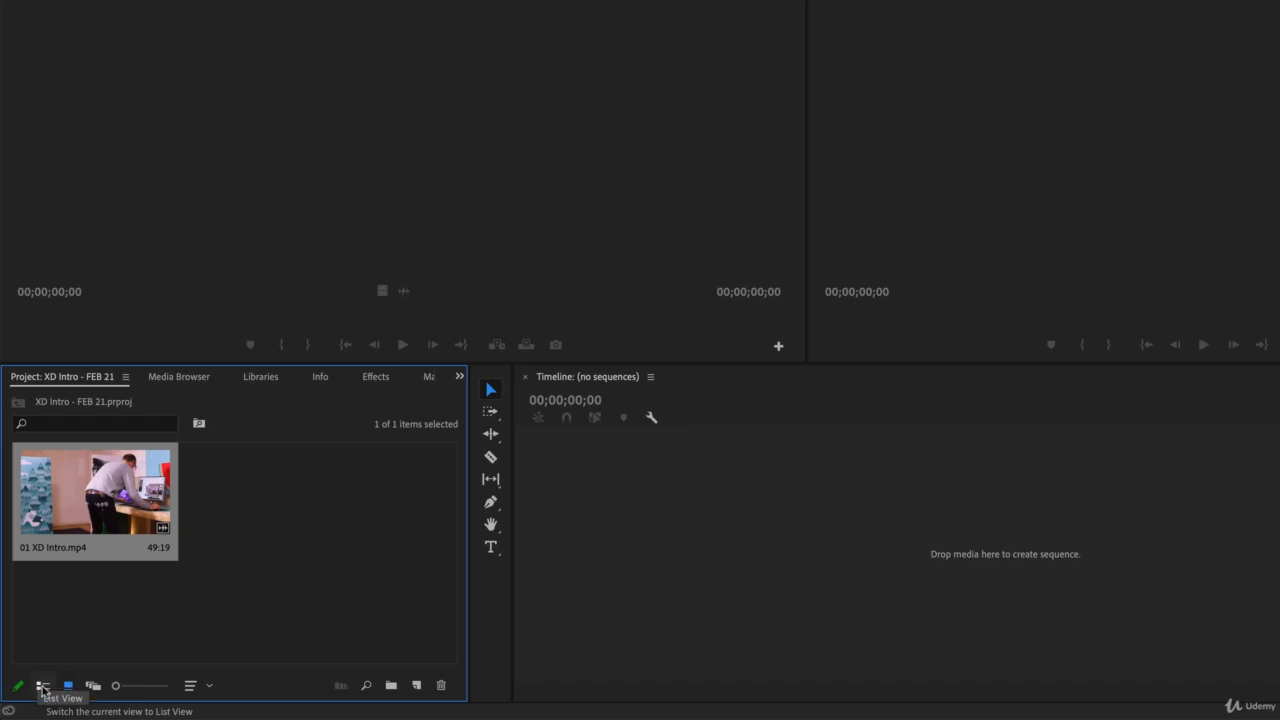
click(42, 686)
click(68, 688)
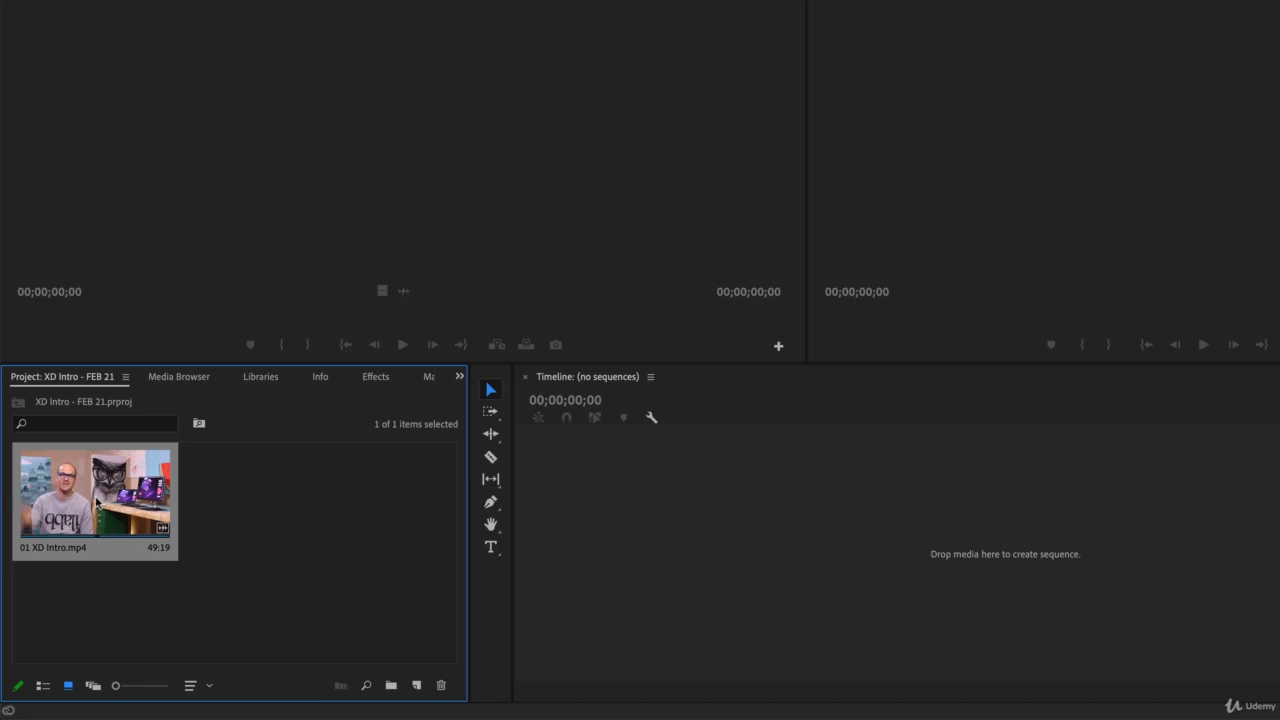
Step: Create a sequence from 01 XD Intro.mp4 in the empty timeline and rename it XD Intro Sequence
drag(82, 507, 803, 523)
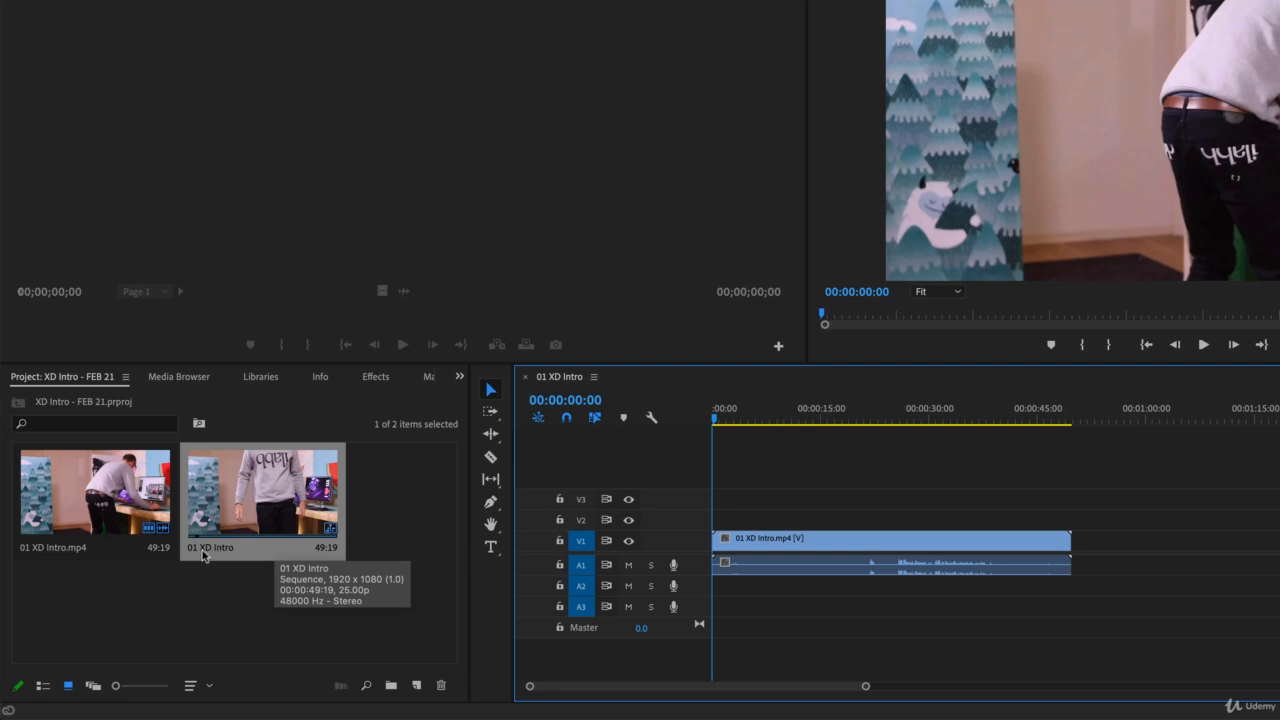
click(216, 549)
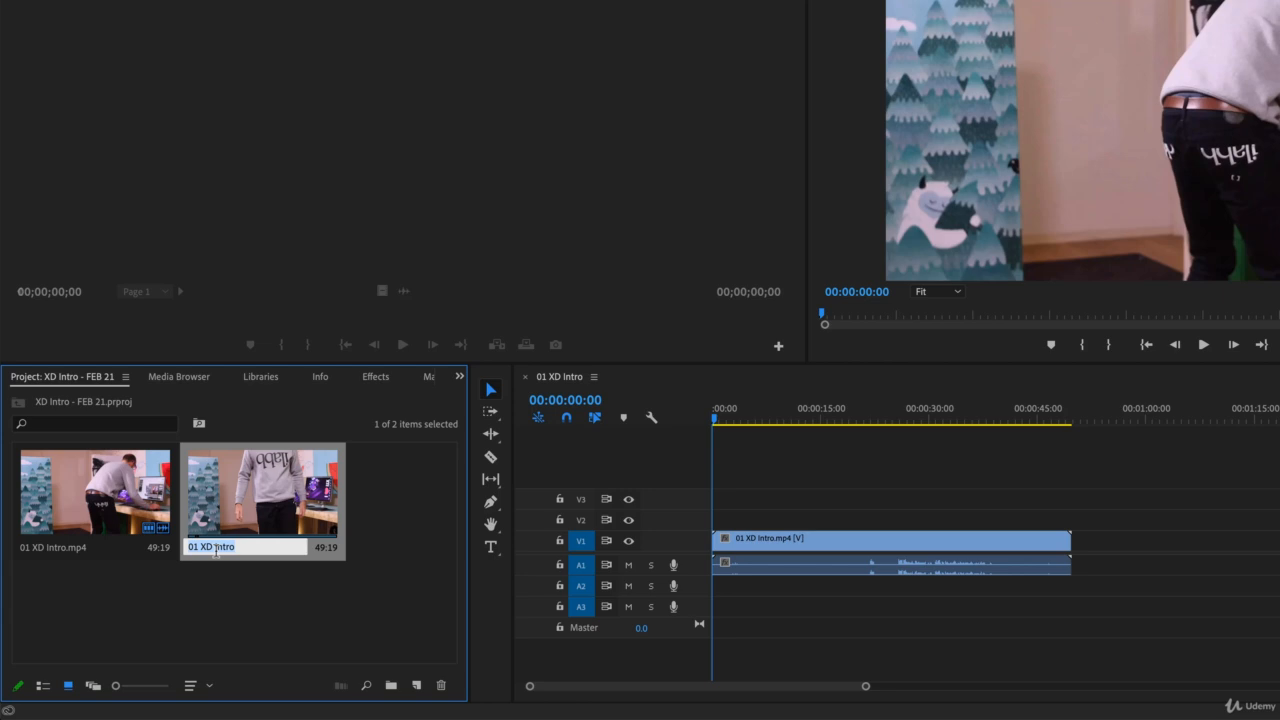
text(XD)
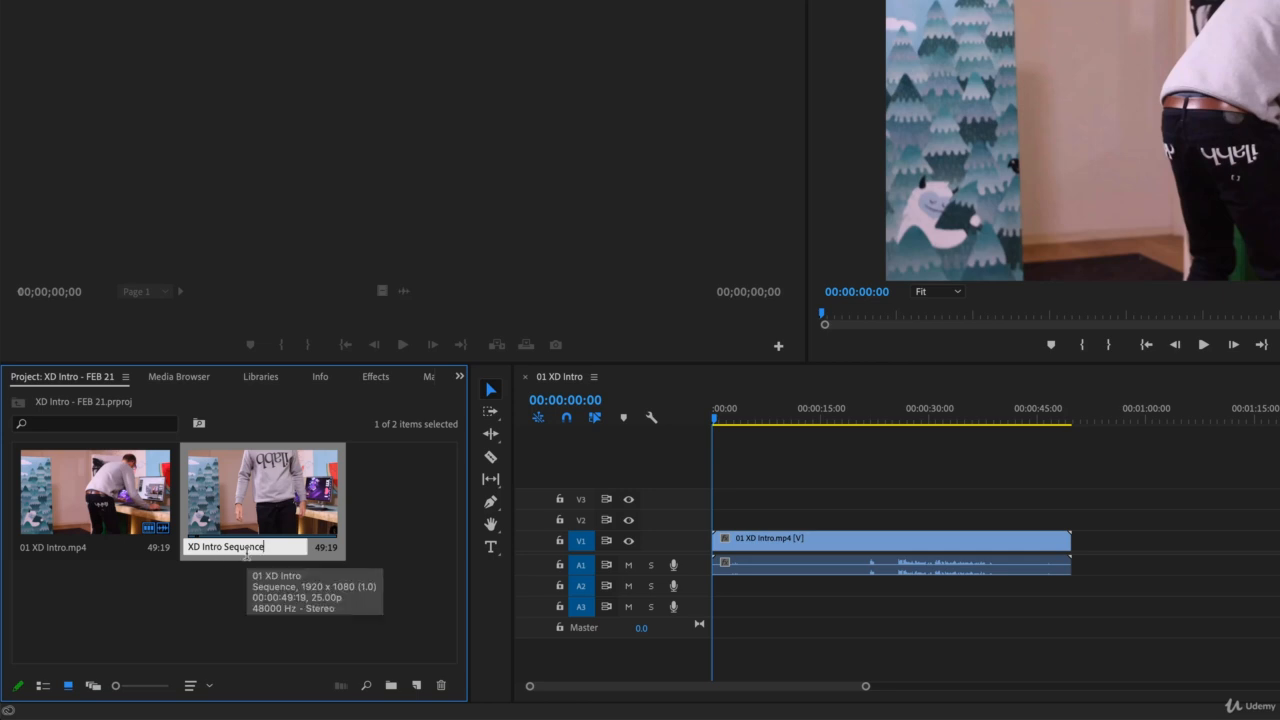
key(Tab)
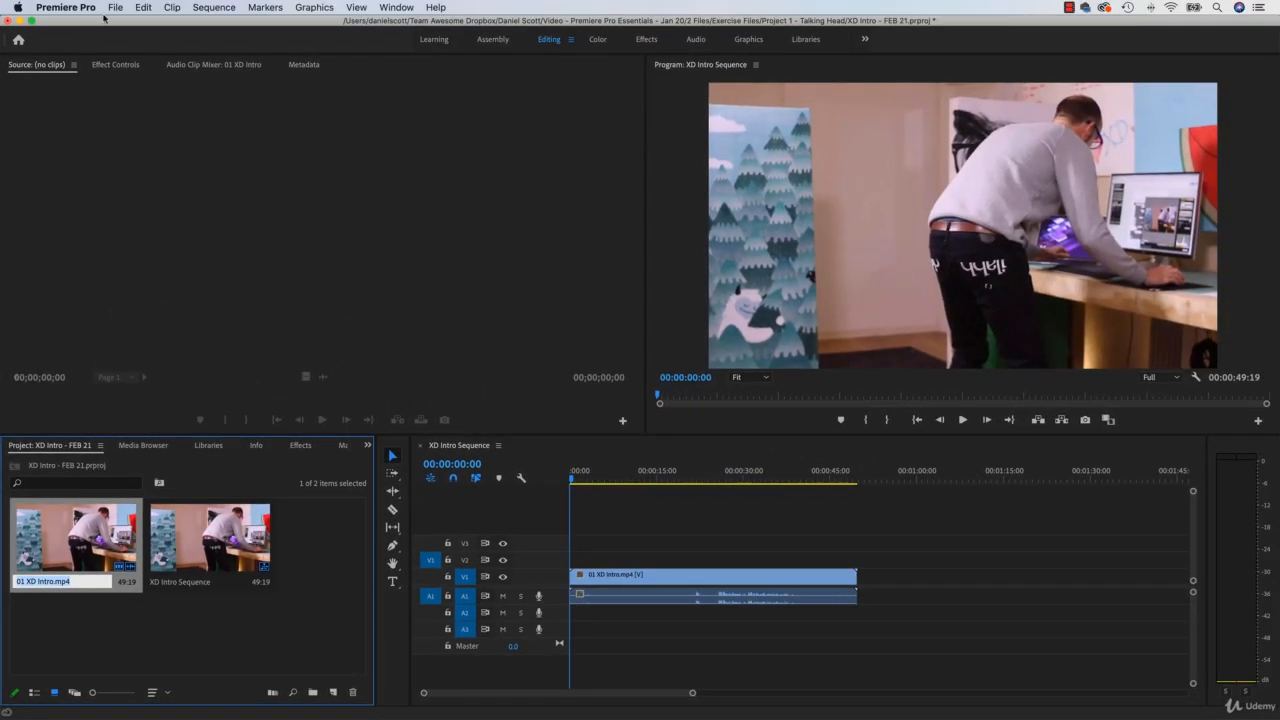
Step: Import 02 XD Intro.mp4 from the Project 1 - Talking Head folder and select XD Intro Sequence among the project items
click(115, 7)
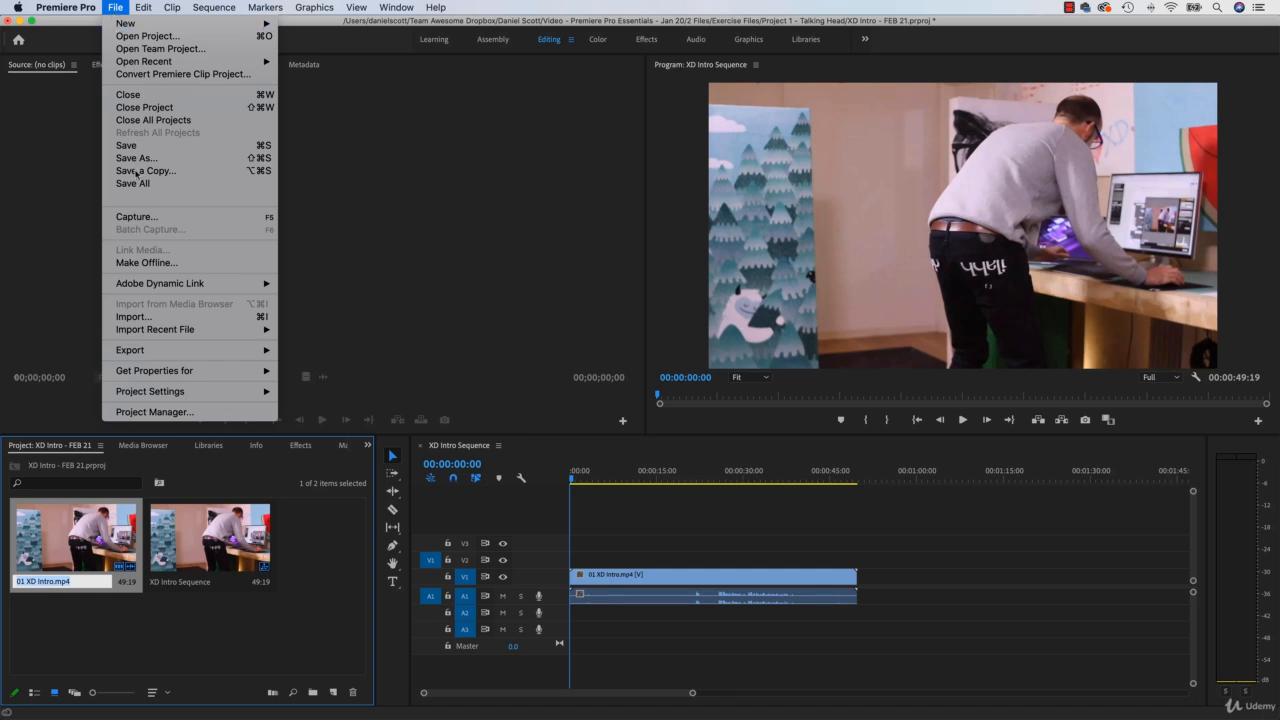
click(145, 317)
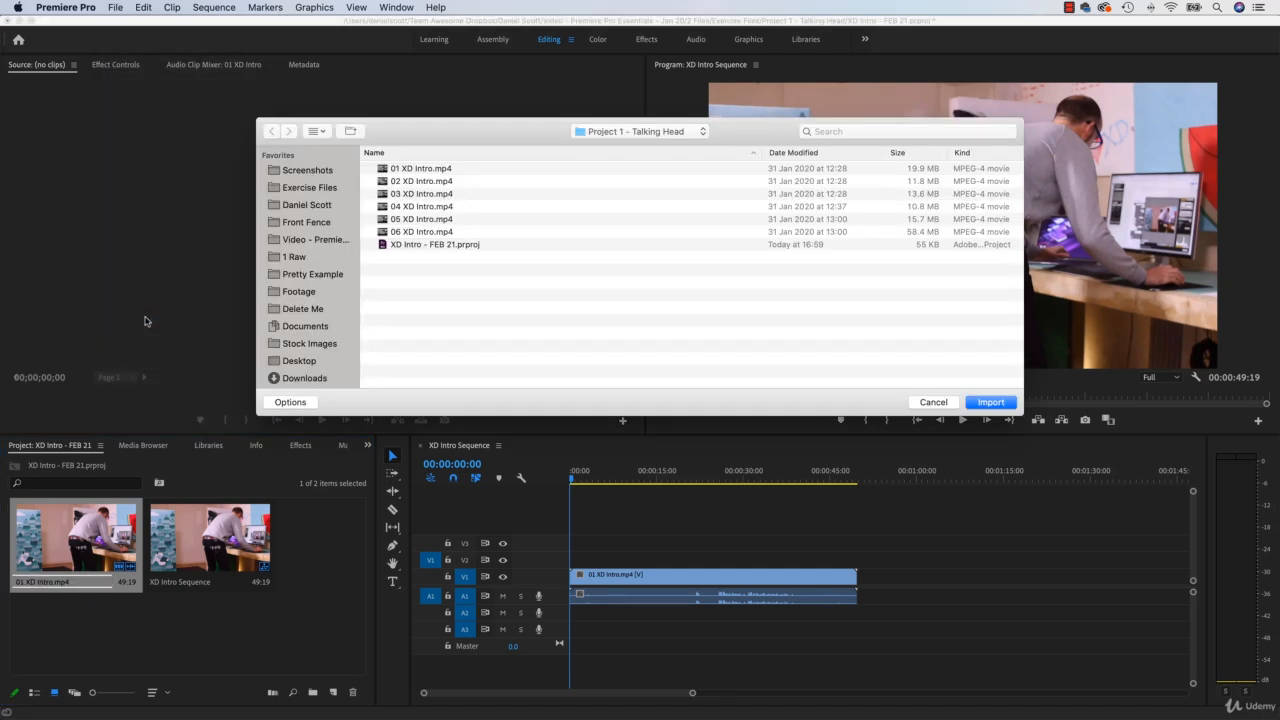
click(405, 183)
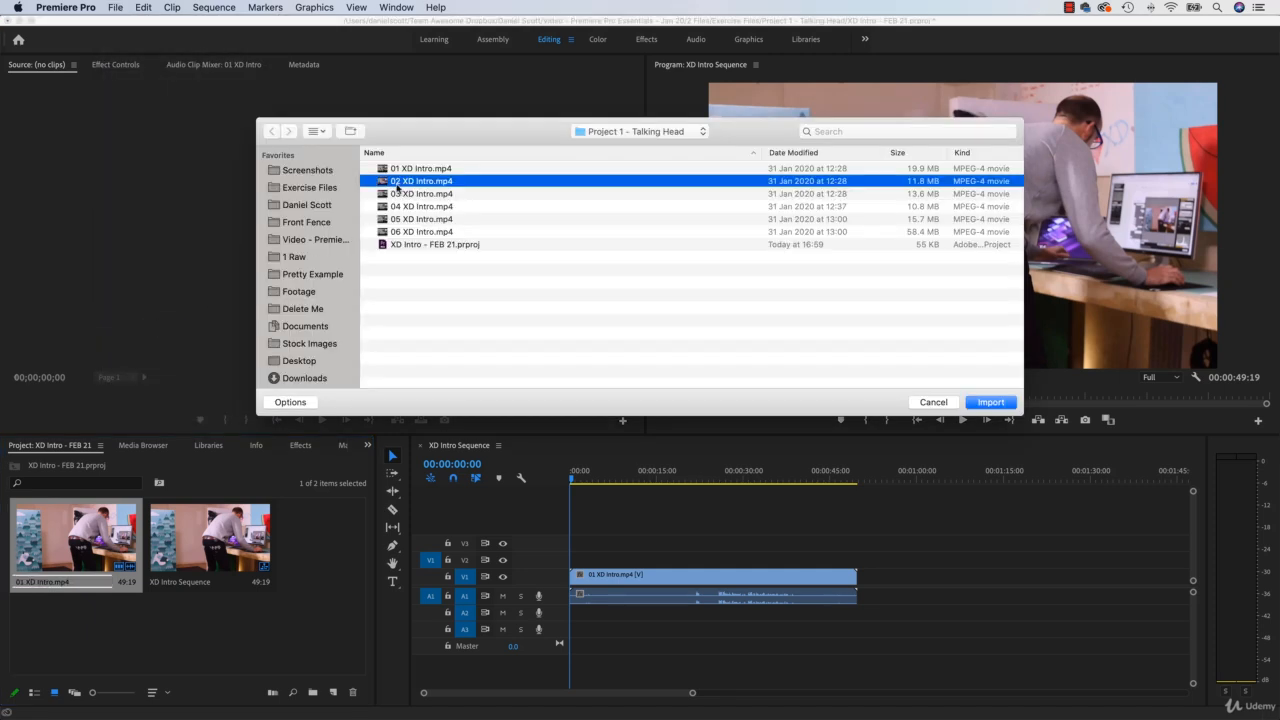
click(995, 404)
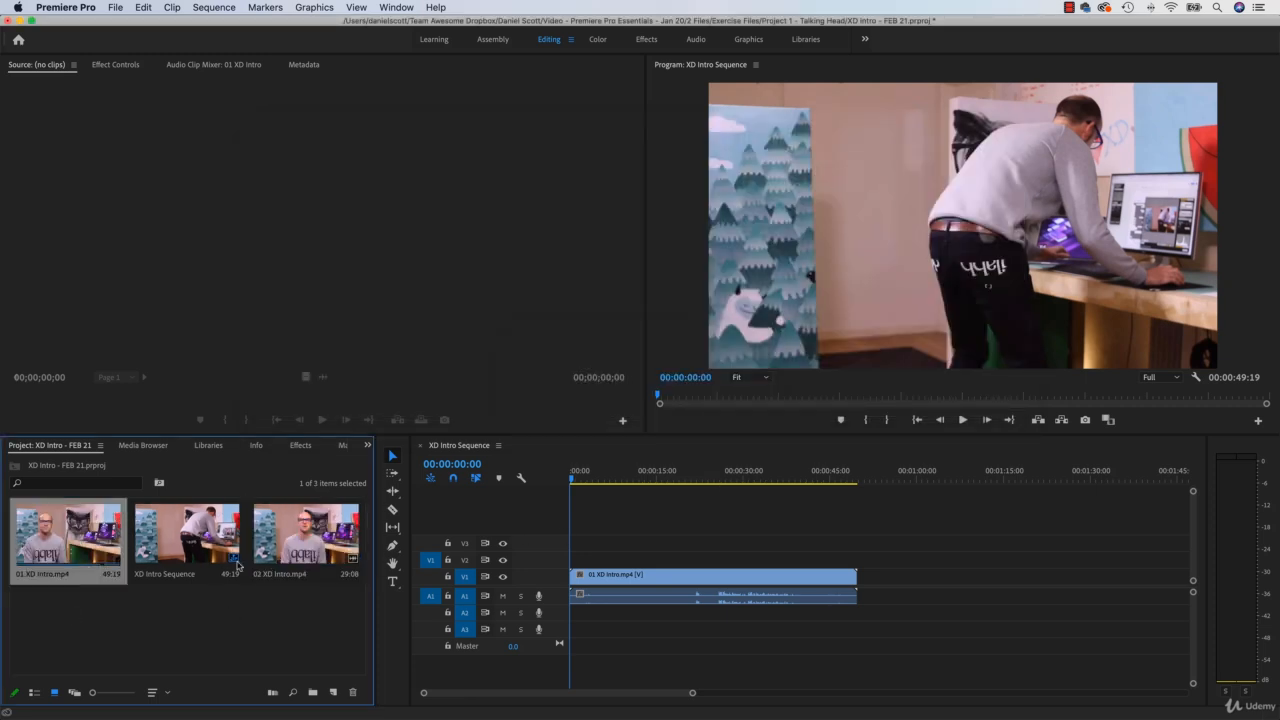
click(240, 560)
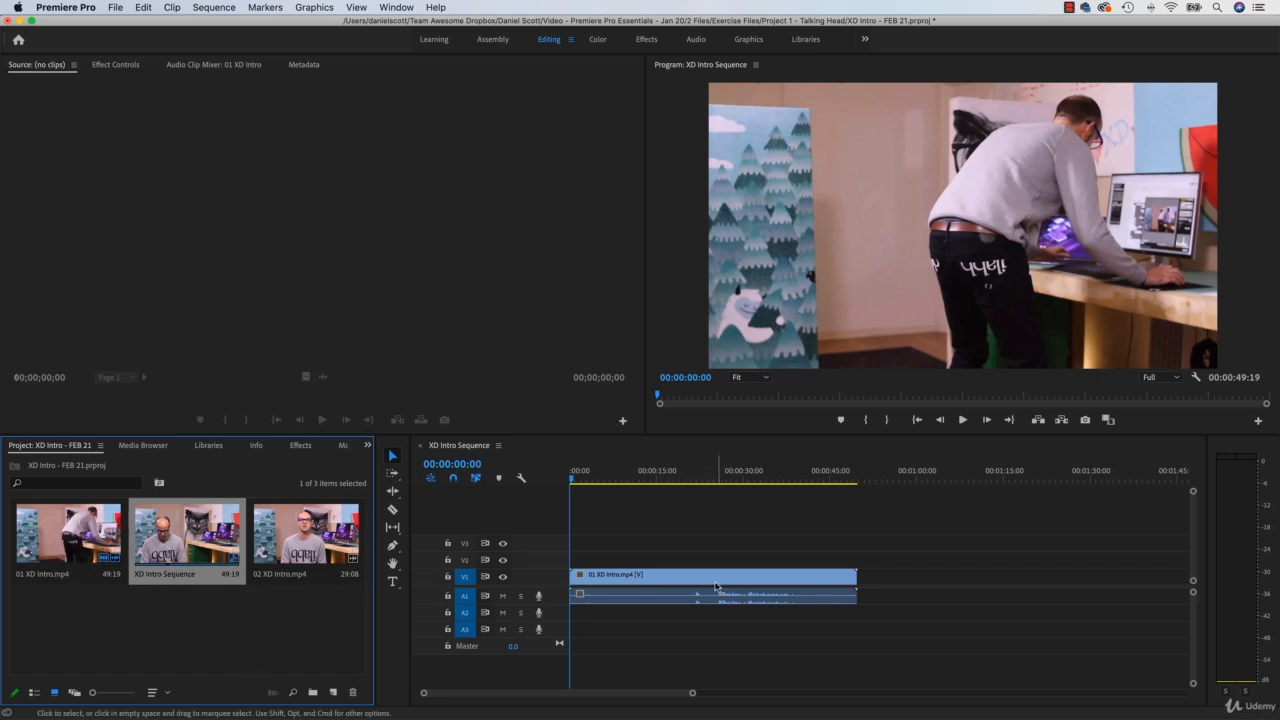
Step: Add 02 XD Intro.mp4 to track V1 of XD Intro Sequence, butted directly against the end of 01 XD Intro.mp4
click(617, 586)
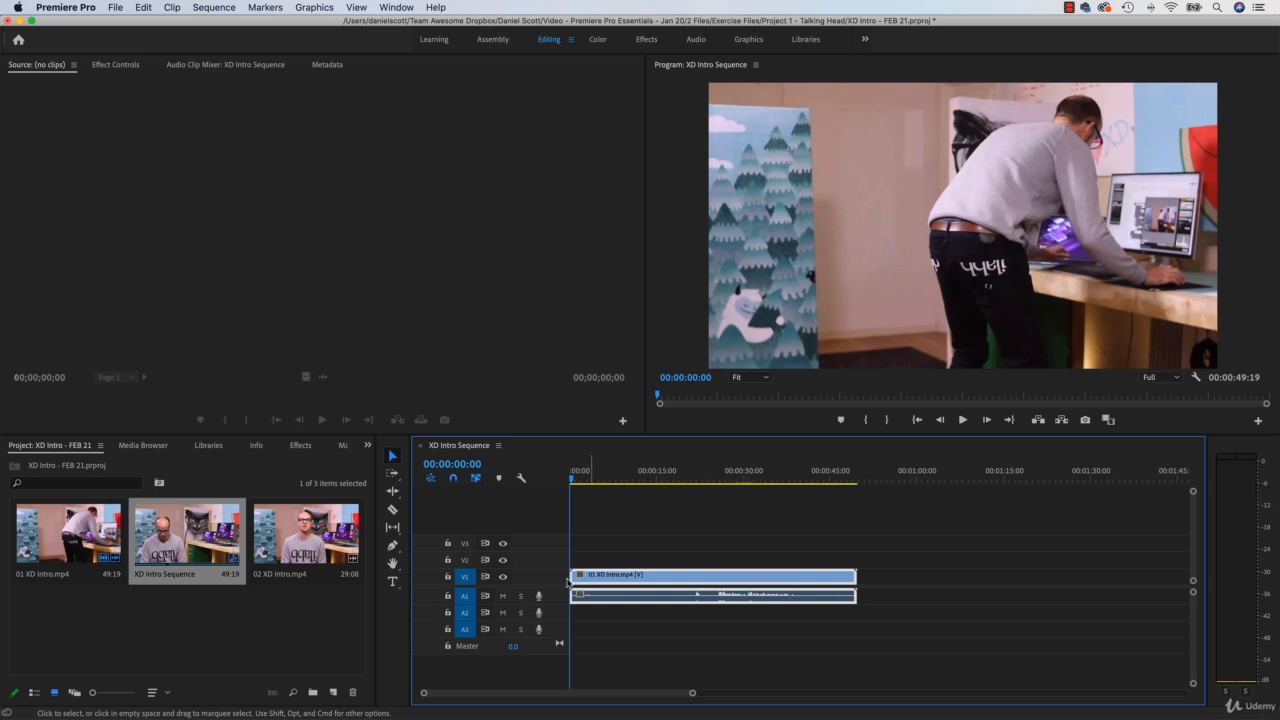
drag(289, 555, 887, 598)
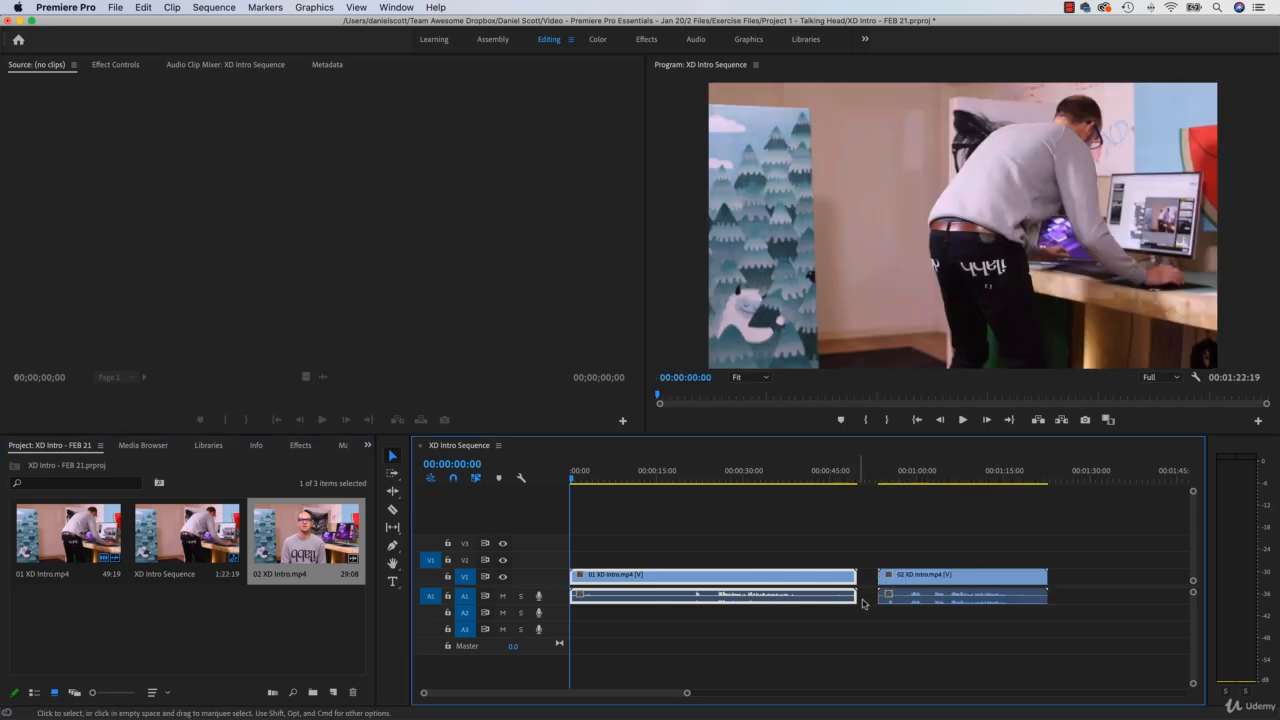
mouse_move(921, 578)
mouse_down()
mouse_move(944, 583)
mouse_move(923, 583)
mouse_up()
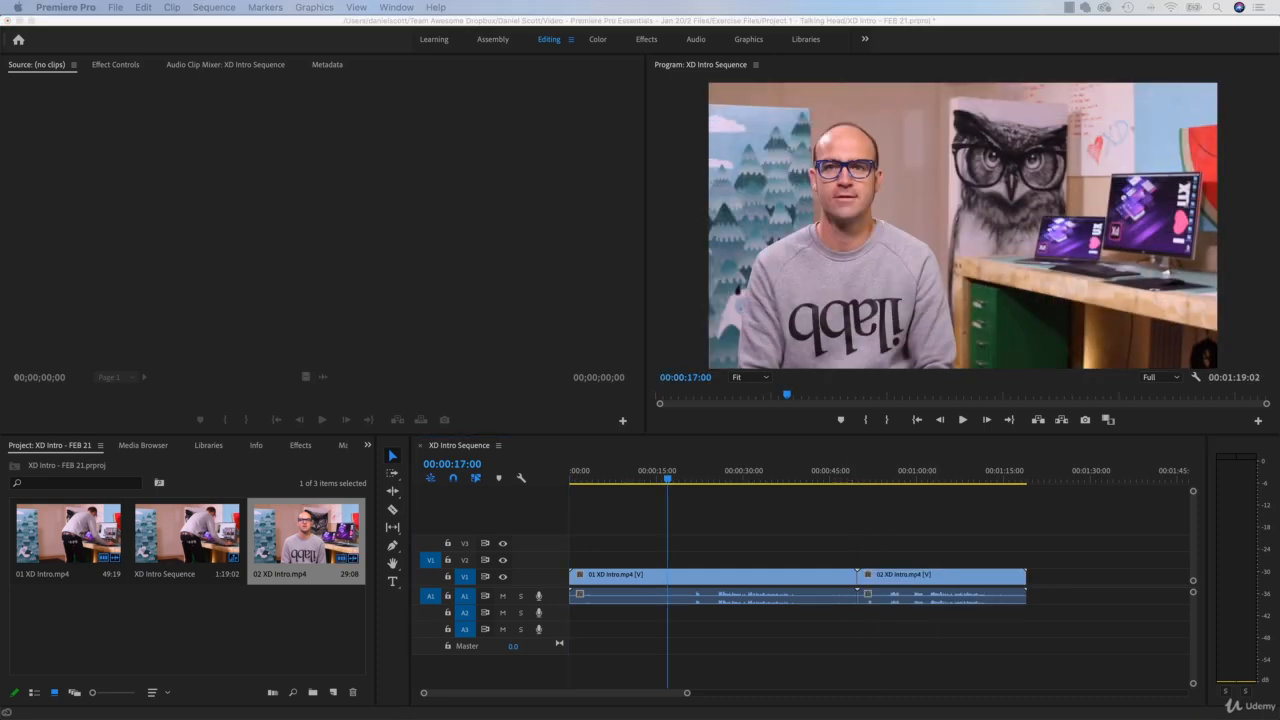
click(682, 462)
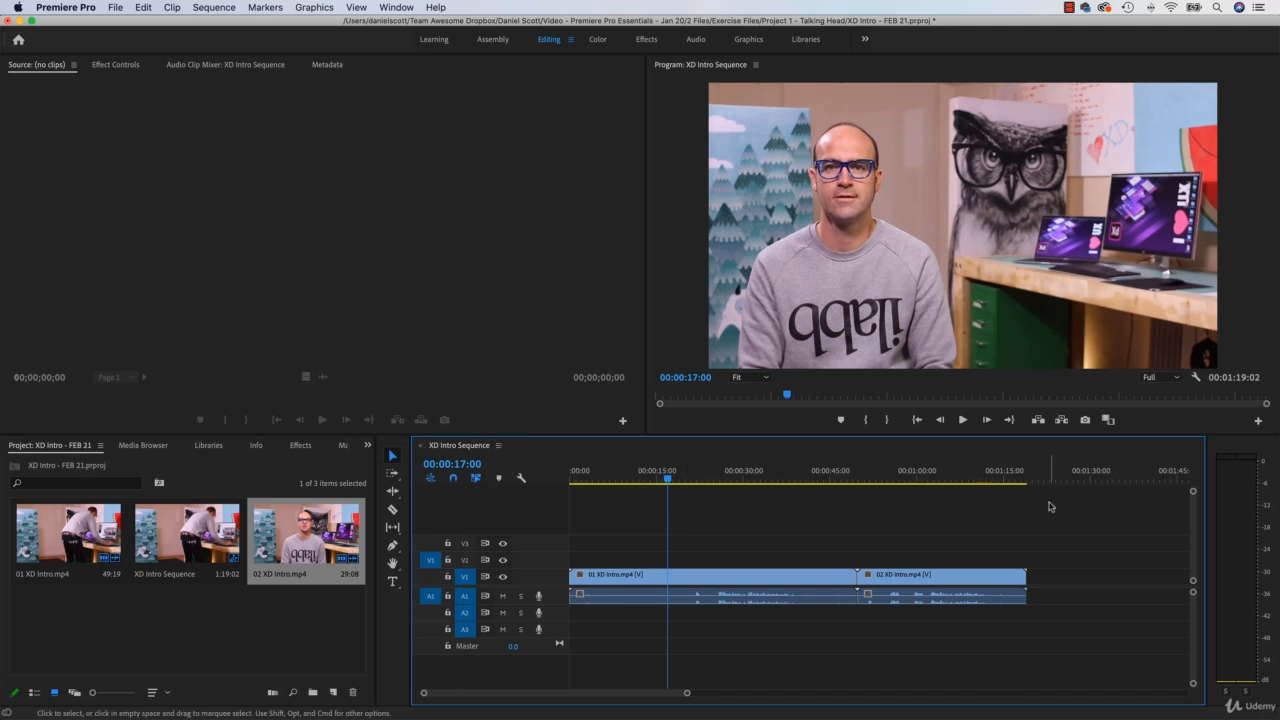
Step: Try activating the Source, Program and Timeline panels, and zoom the timeline in and back out around the playhead
click(503, 304)
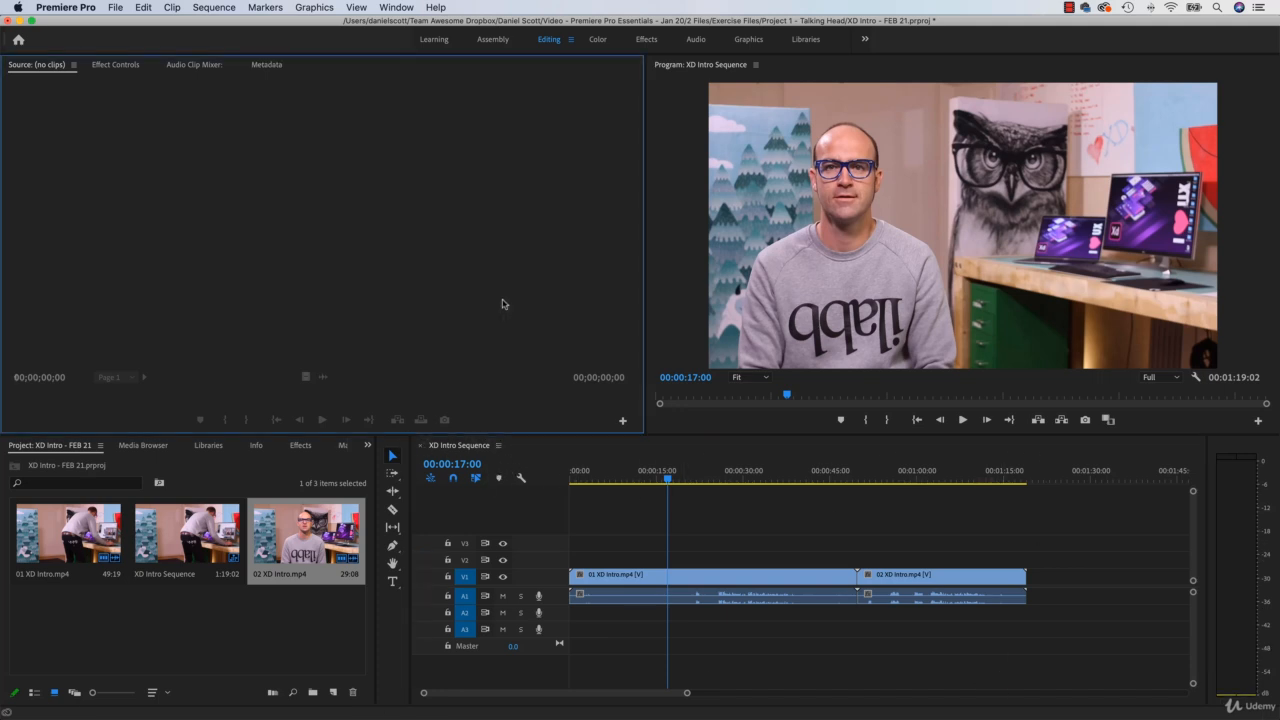
click(682, 291)
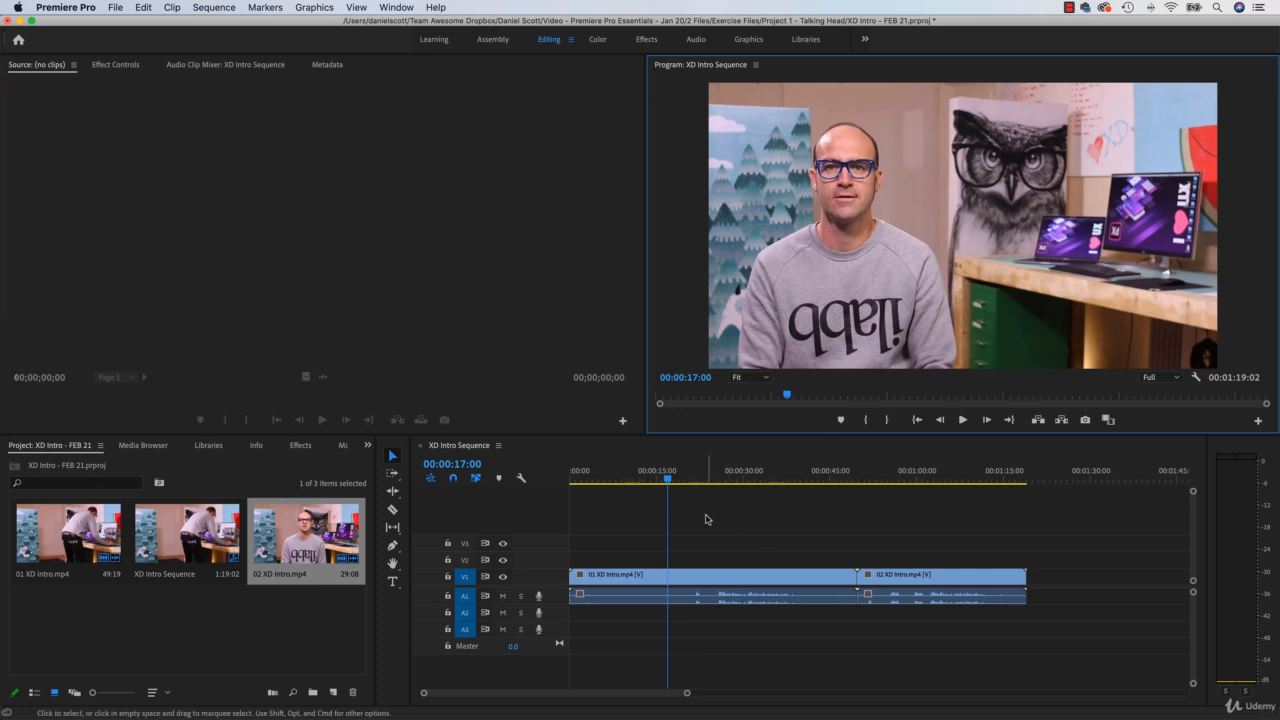
click(703, 519)
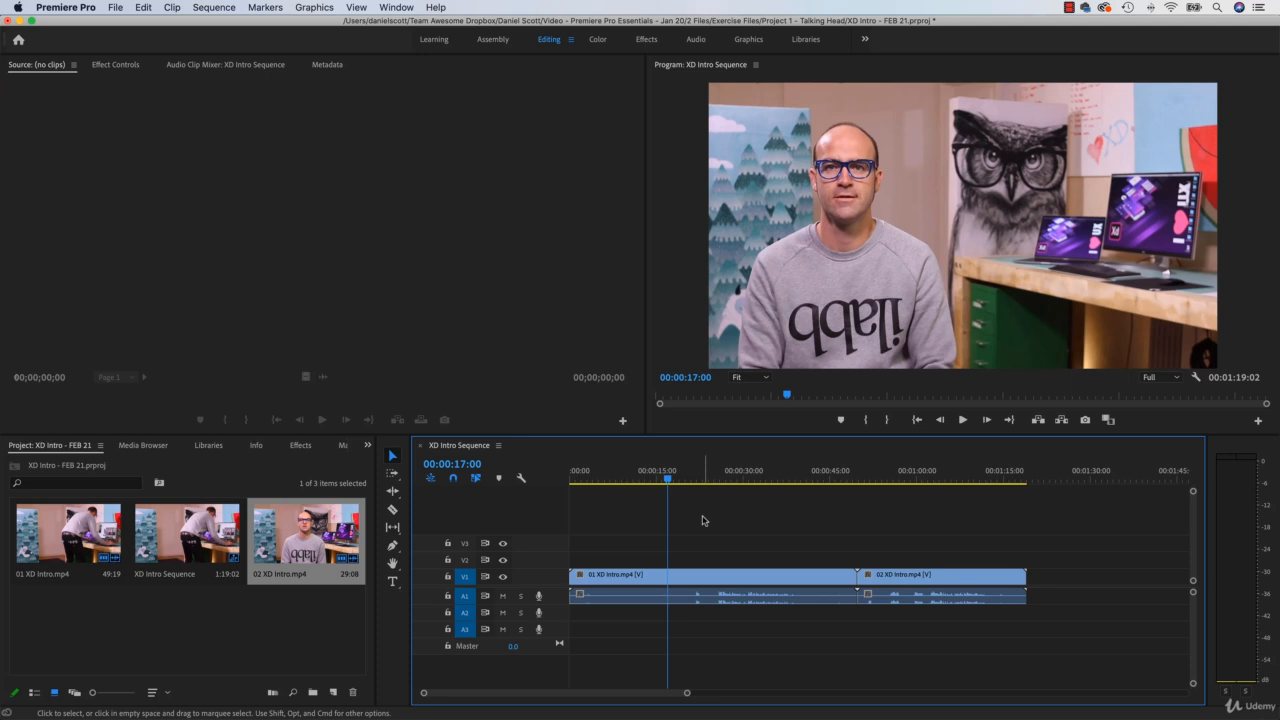
key(=)
key(=)
key(=)
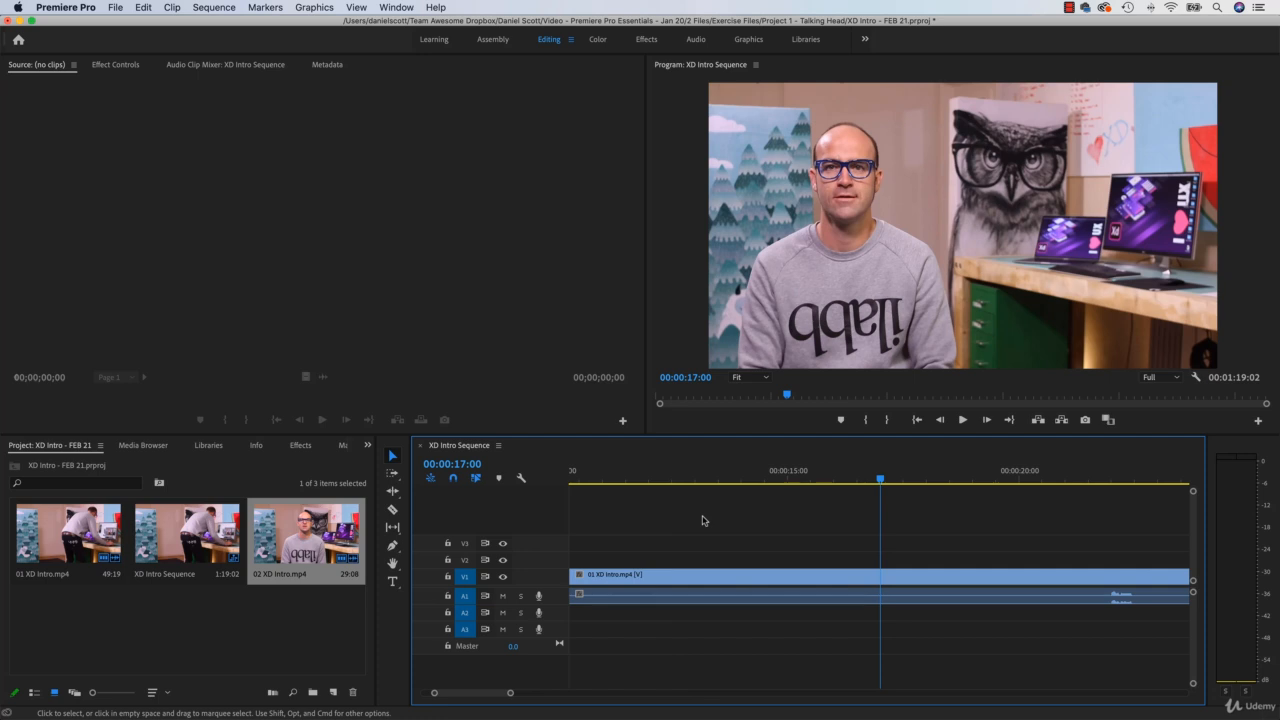
key(minus)
key(minus)
key(minus)
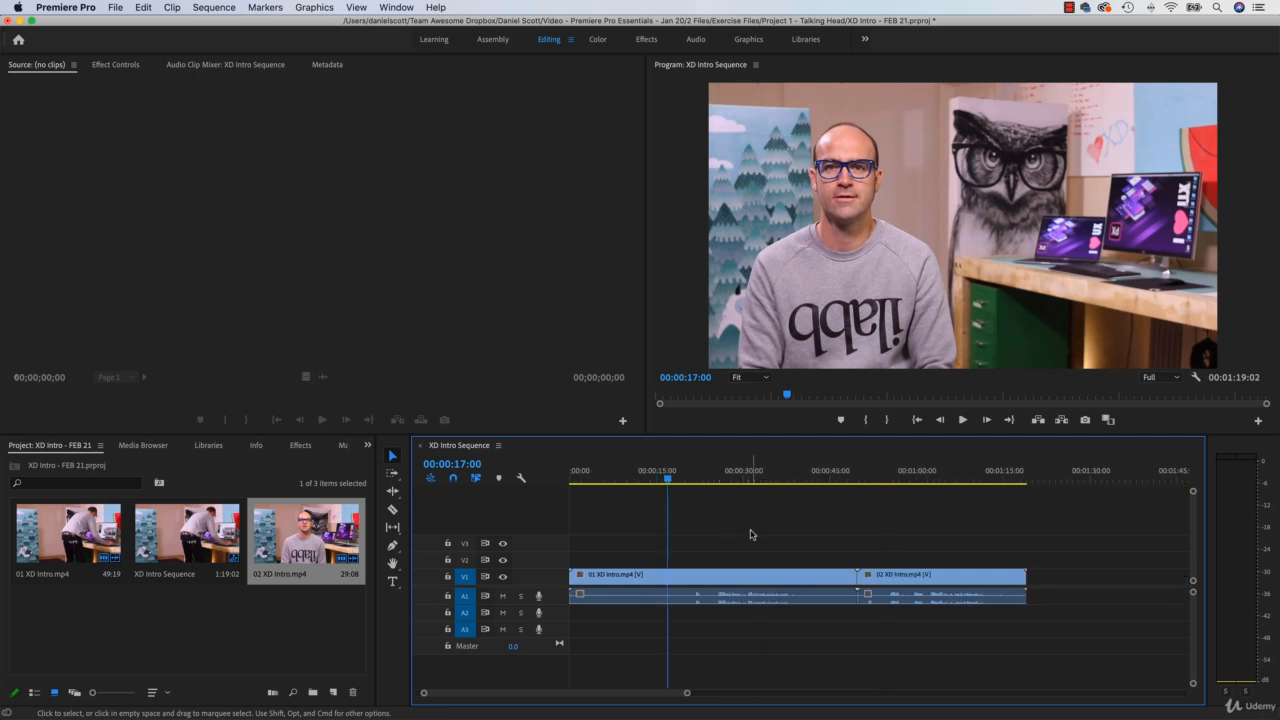
key(=)
key(minus)
Step: Delete 02 XD Intro.mp4 from the timeline and place it again directly after 01 XD Intro.mp4 on V1
click(927, 574)
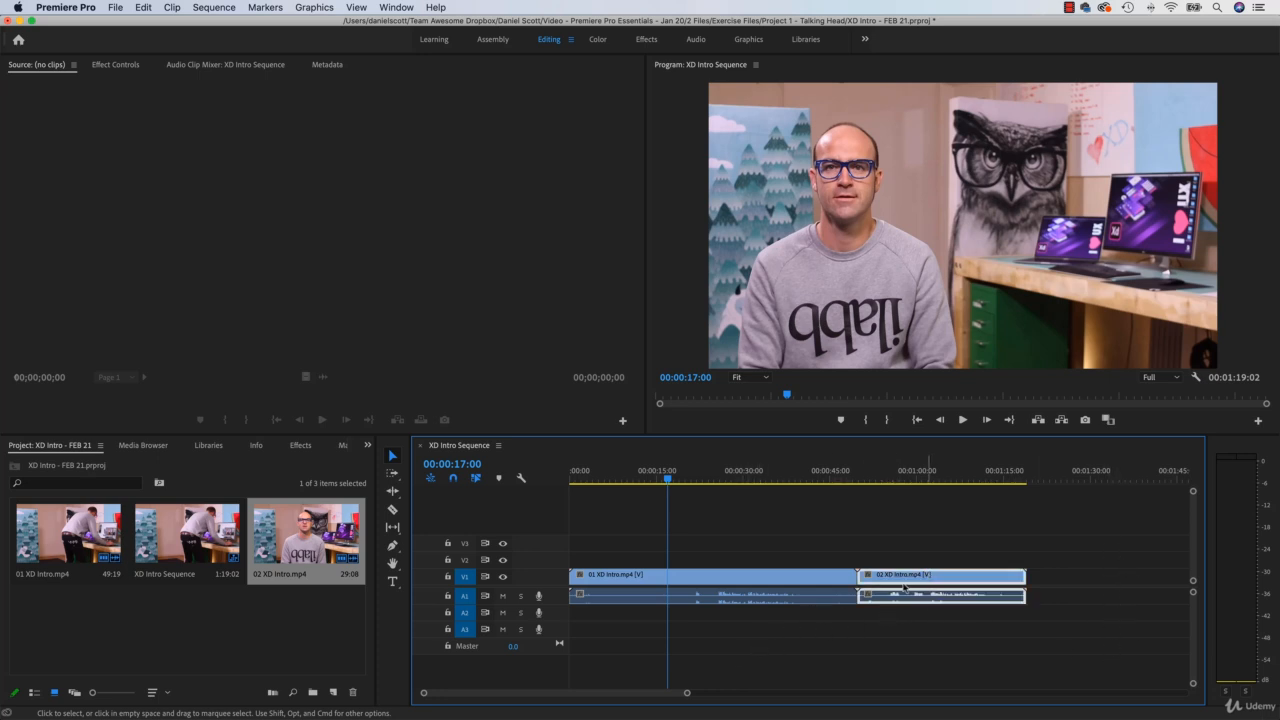
key(Delete)
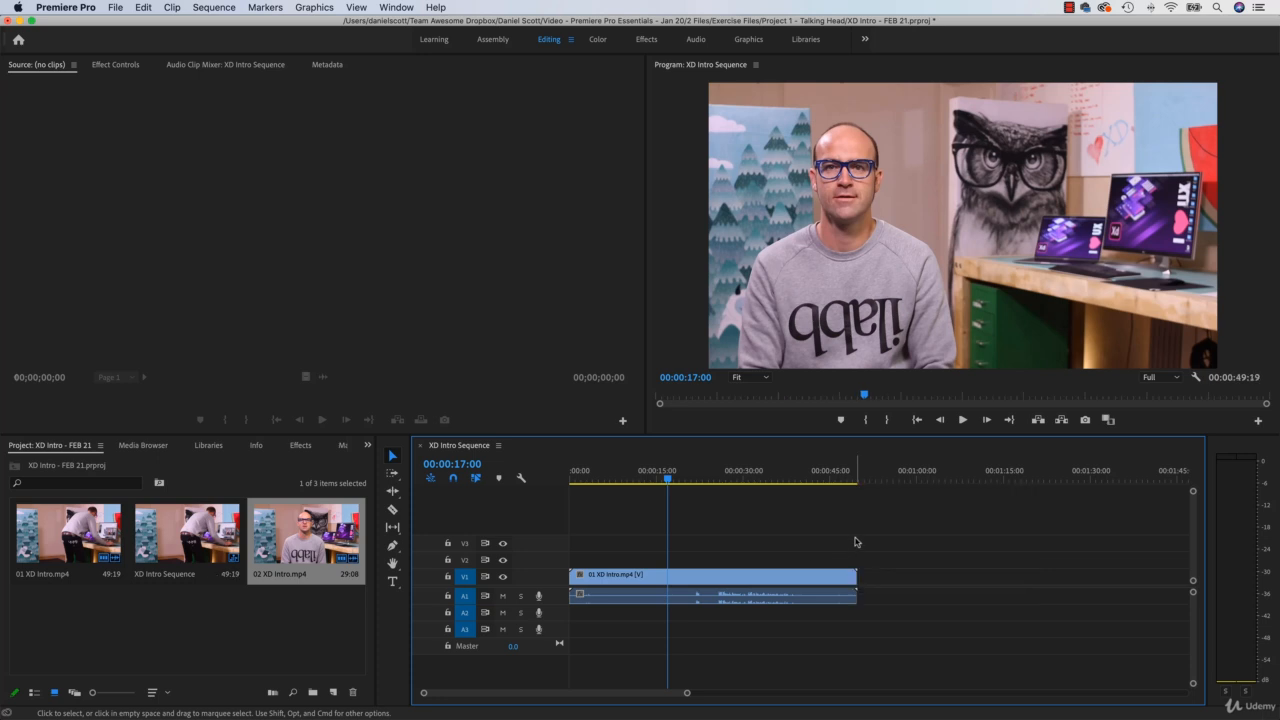
drag(295, 545, 858, 575)
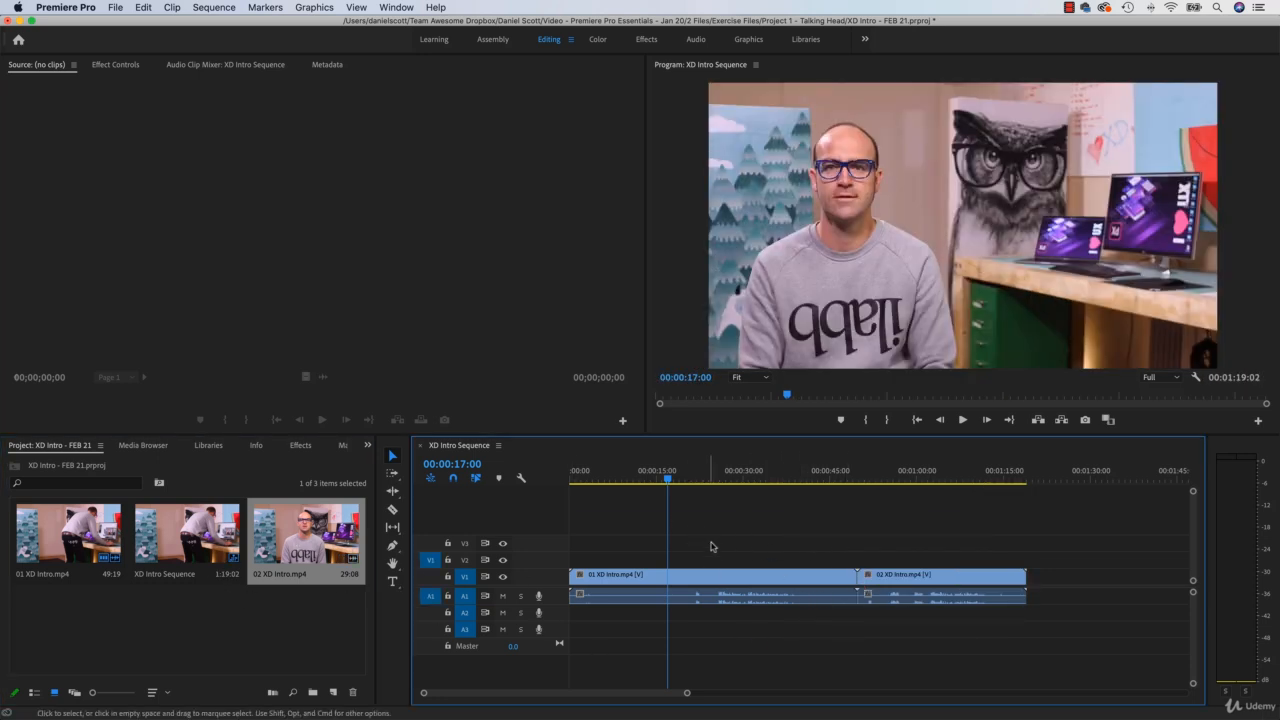
Step: Zoom the Program monitor's time ruler in and back out, and zoom the timeline out slightly to fit more time
click(668, 135)
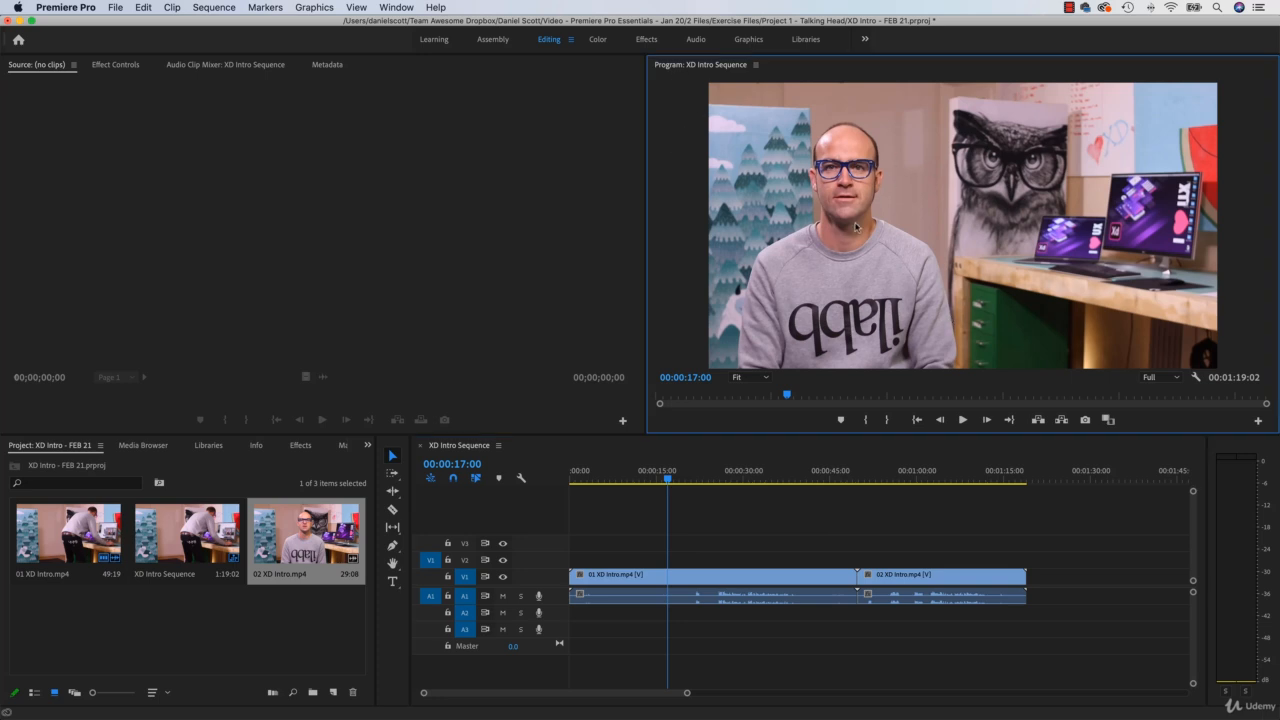
key(=)
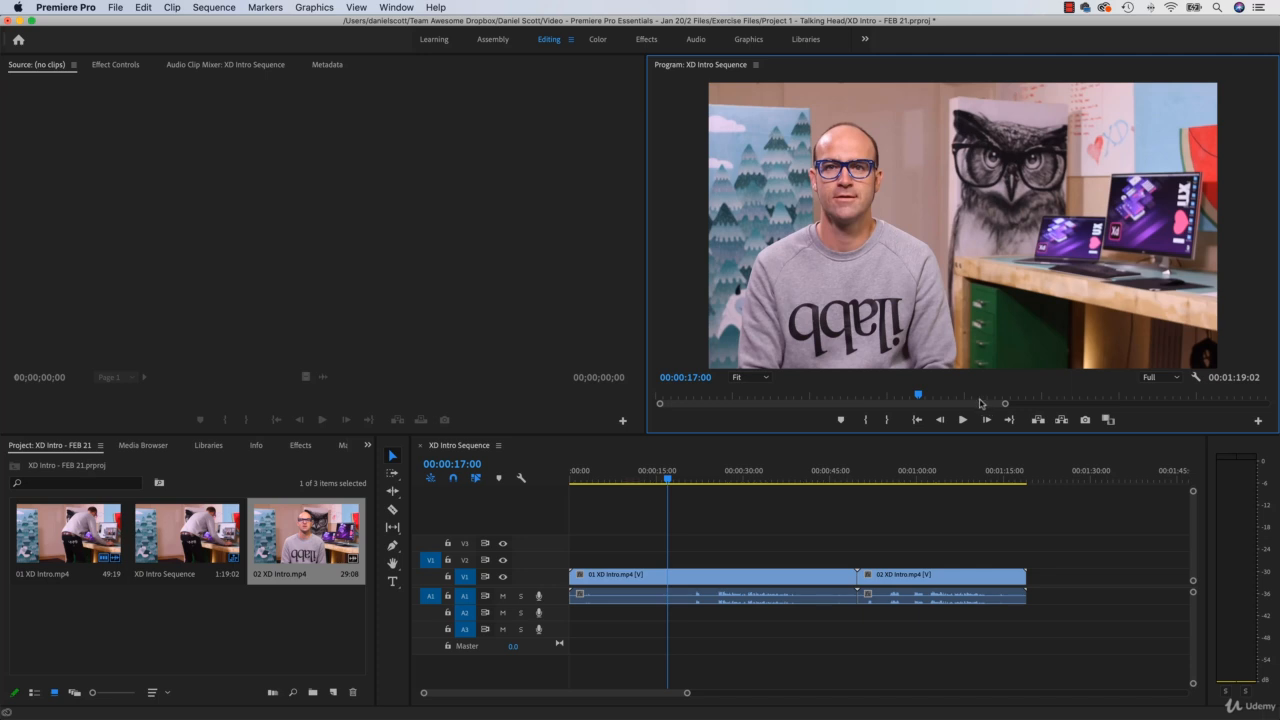
key(minus)
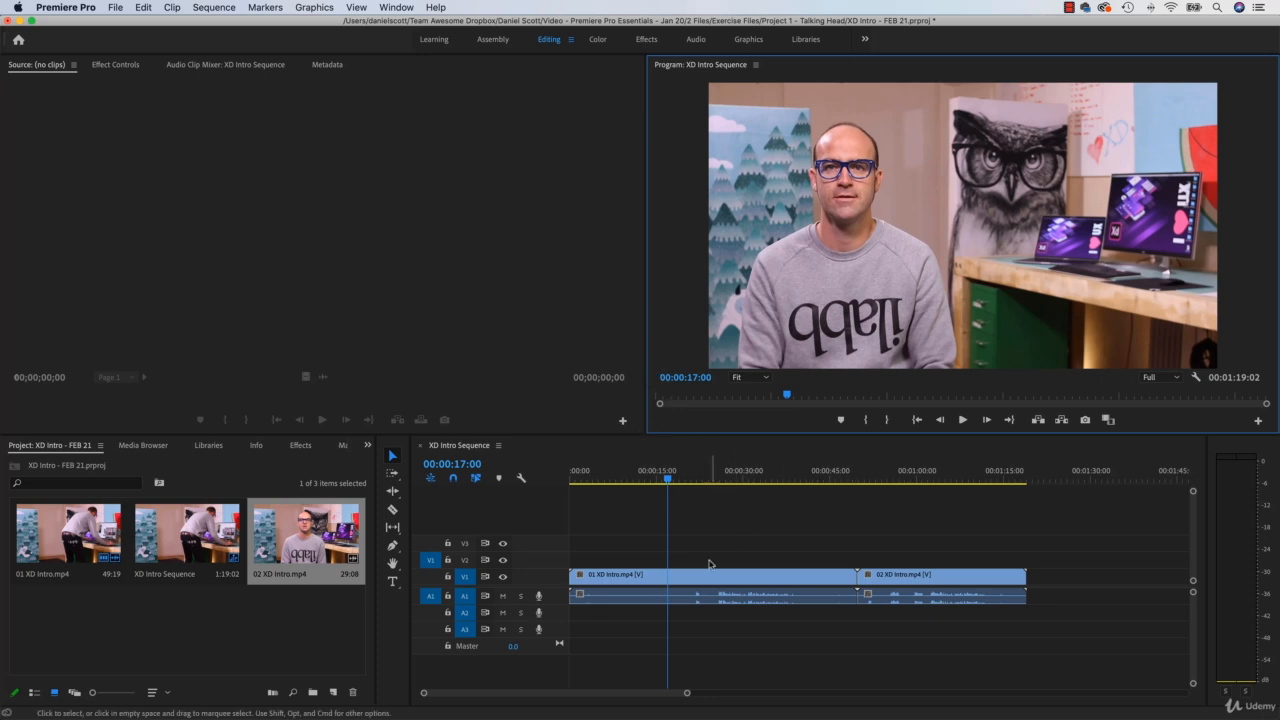
click(712, 527)
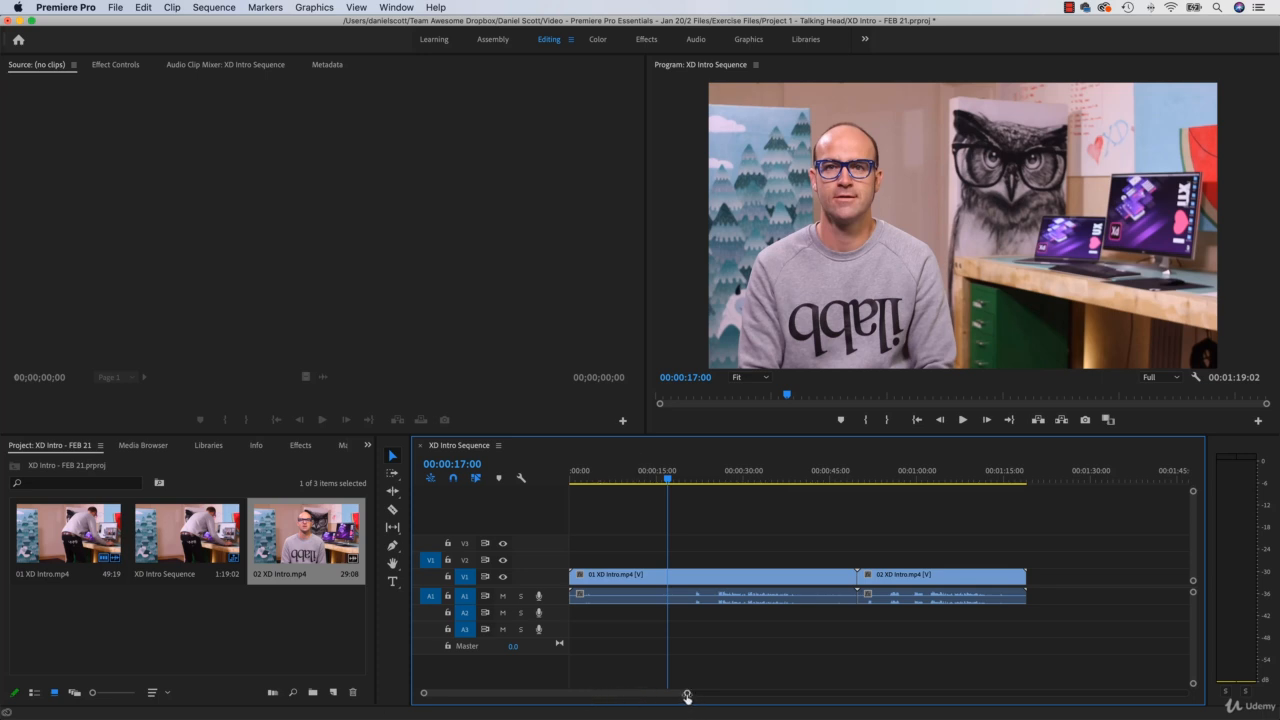
drag(687, 697, 831, 706)
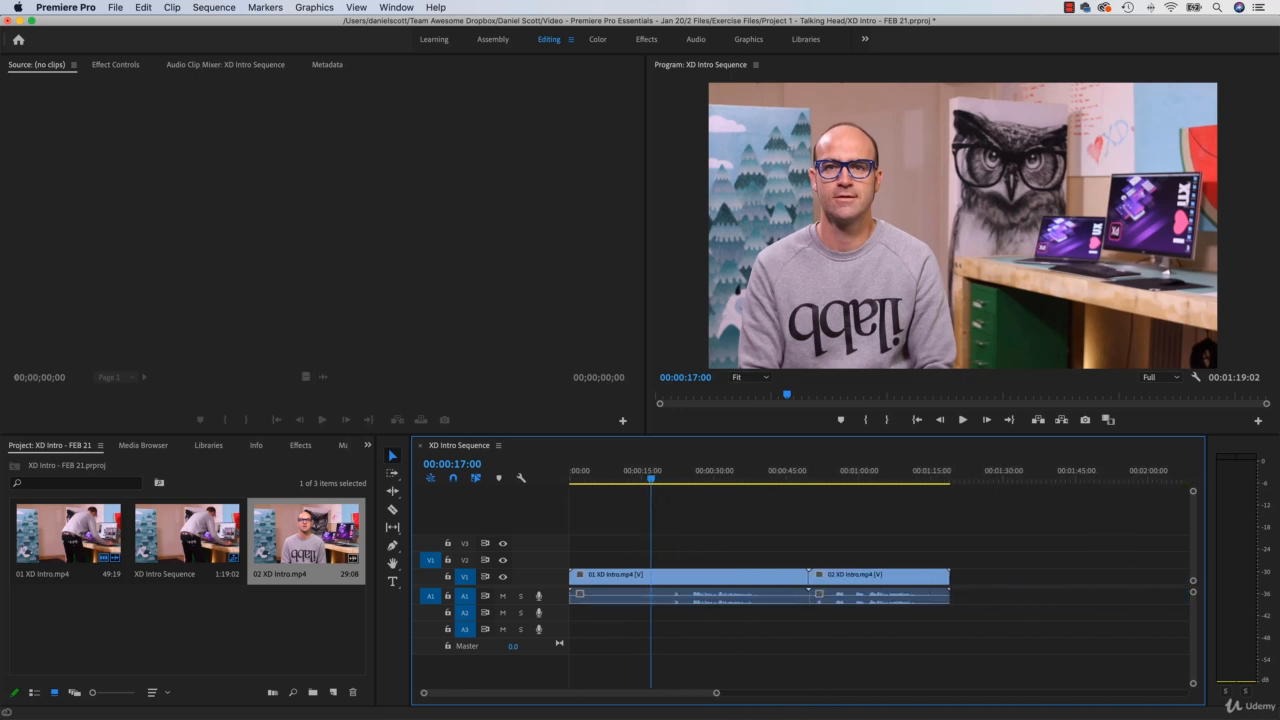
mouse_move(571, 704)
mouse_down()
mouse_move(643, 700)
mouse_move(555, 701)
mouse_up()
Step: Scrub the sequence to 00:00:32:05, play a short stretch and scrub back to 00:00:21:14
drag(651, 482, 724, 482)
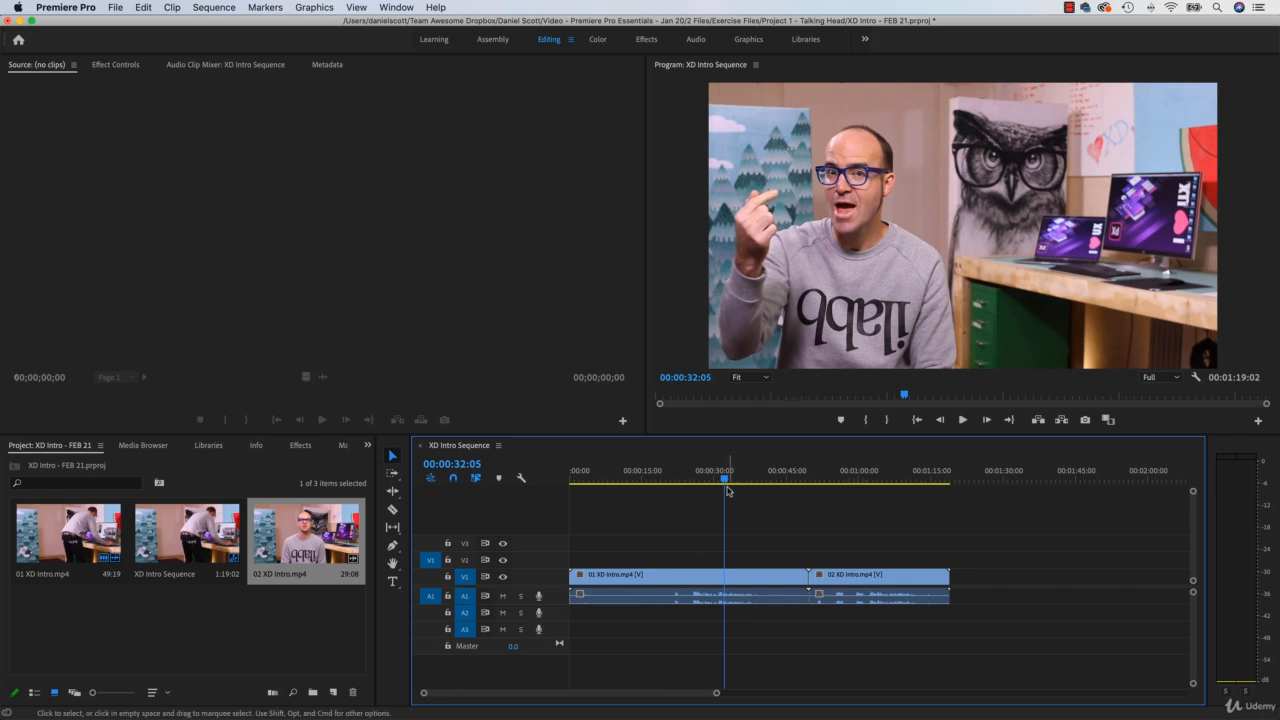
click(962, 420)
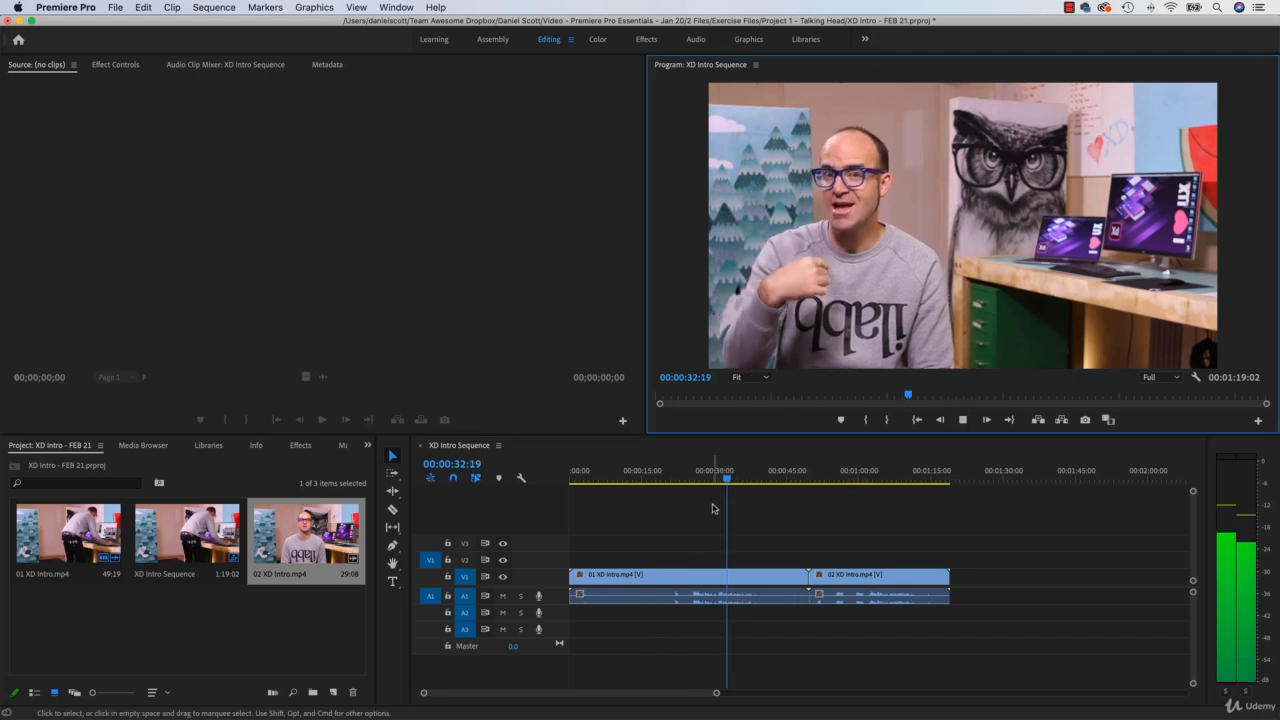
click(964, 425)
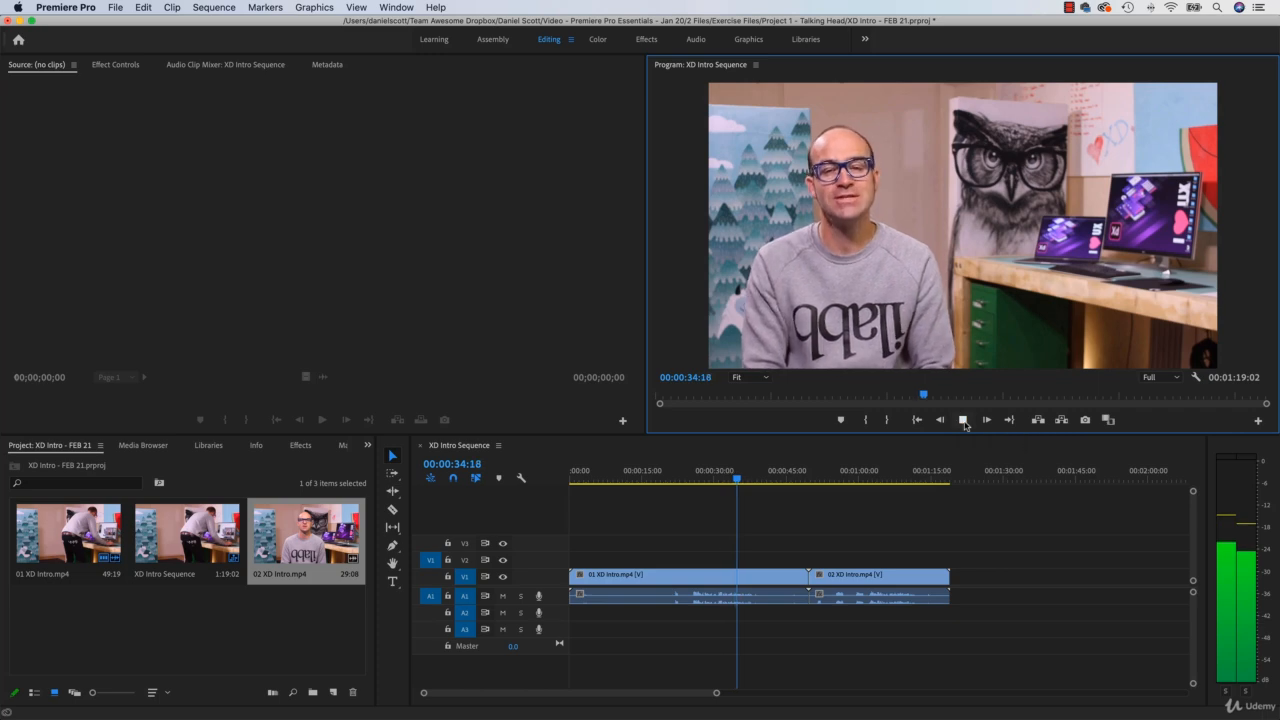
drag(737, 492, 675, 518)
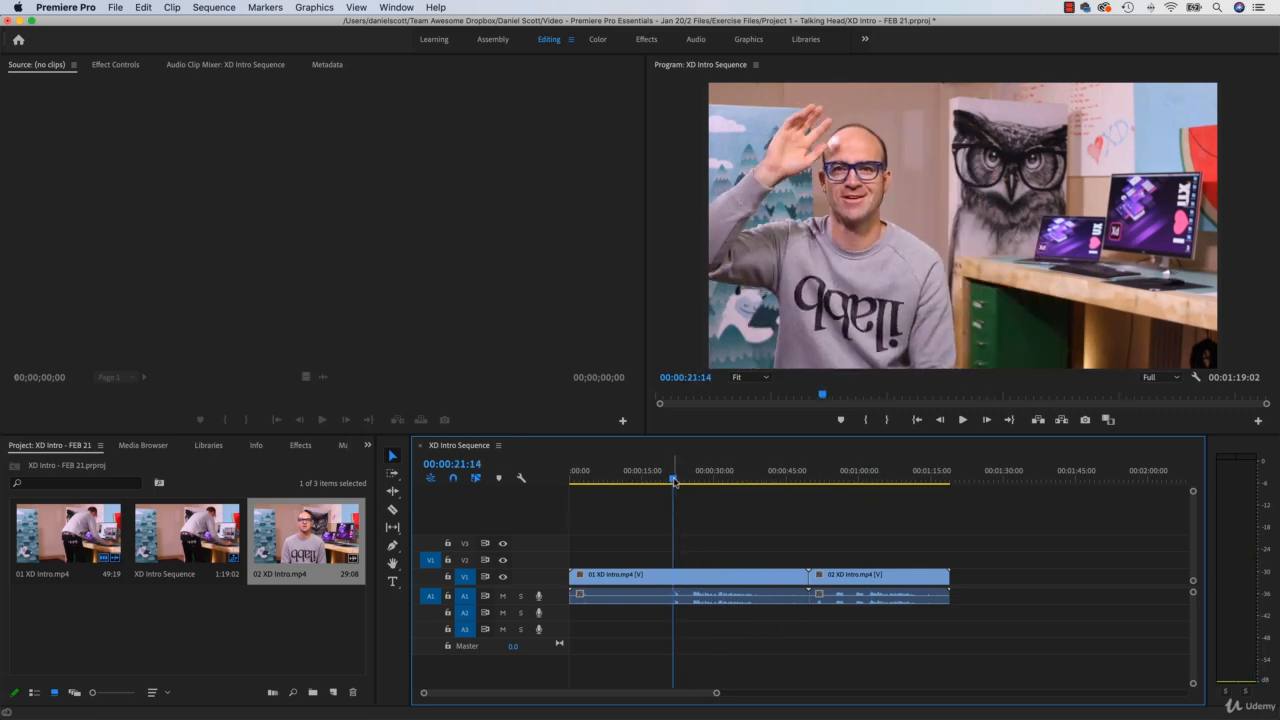
Step: Move the playhead to 00:01:03:15 within 02 XD Intro.mp4 and zoom the timeline in and out around it
drag(674, 481, 877, 493)
key(=)
key(=)
key(=)
key(=)
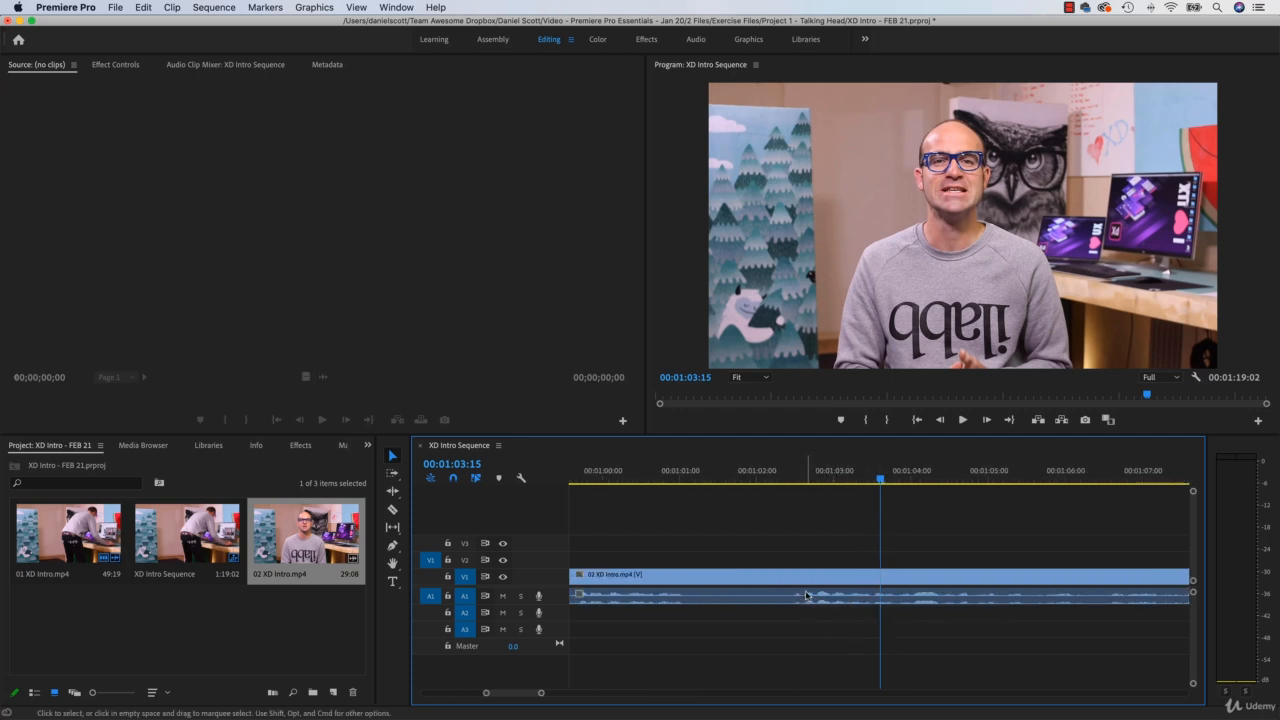
key(minus)
key(minus)
key(minus)
key(minus)
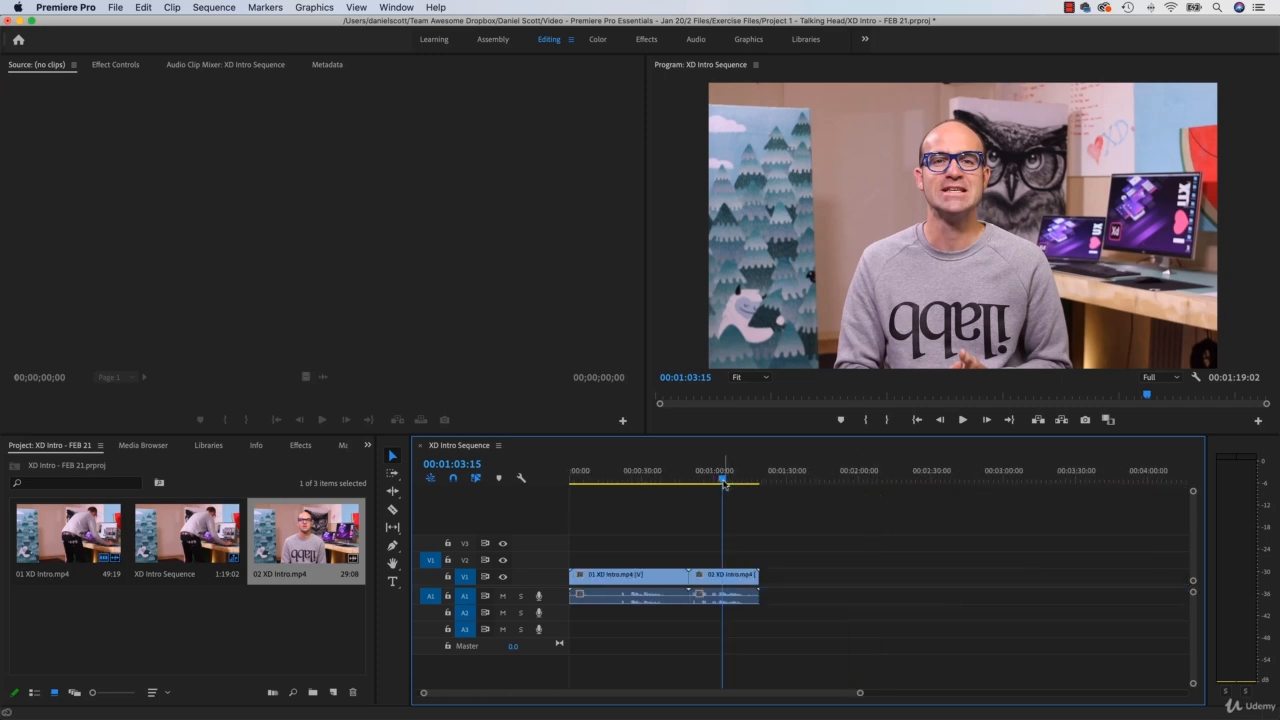
Step: Move the playhead to 00:00:28:19 and inspect 01 XD Intro.mp4 there by zooming the timeline in and back out
drag(728, 481, 637, 482)
key(equal)
key(equal)
key(equal)
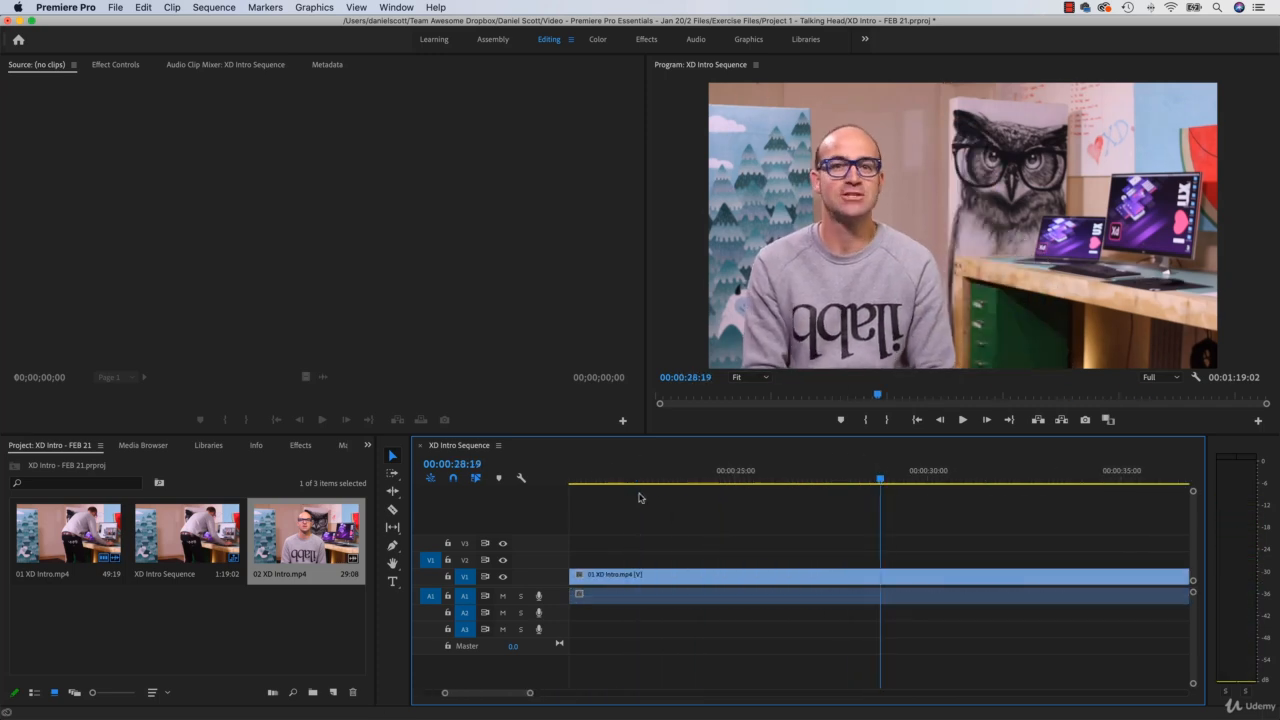
key(minus)
key(minus)
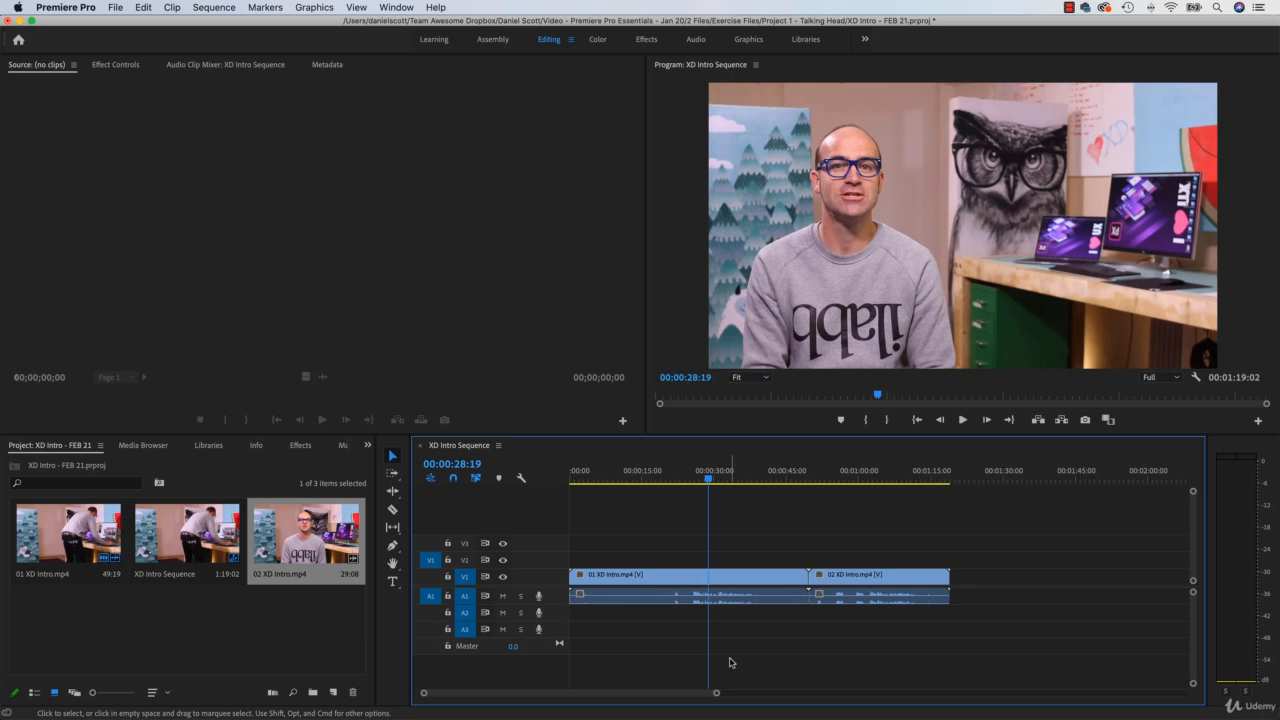
Step: Return the playhead to the start of the sequence and play back the opening seconds
key(Home)
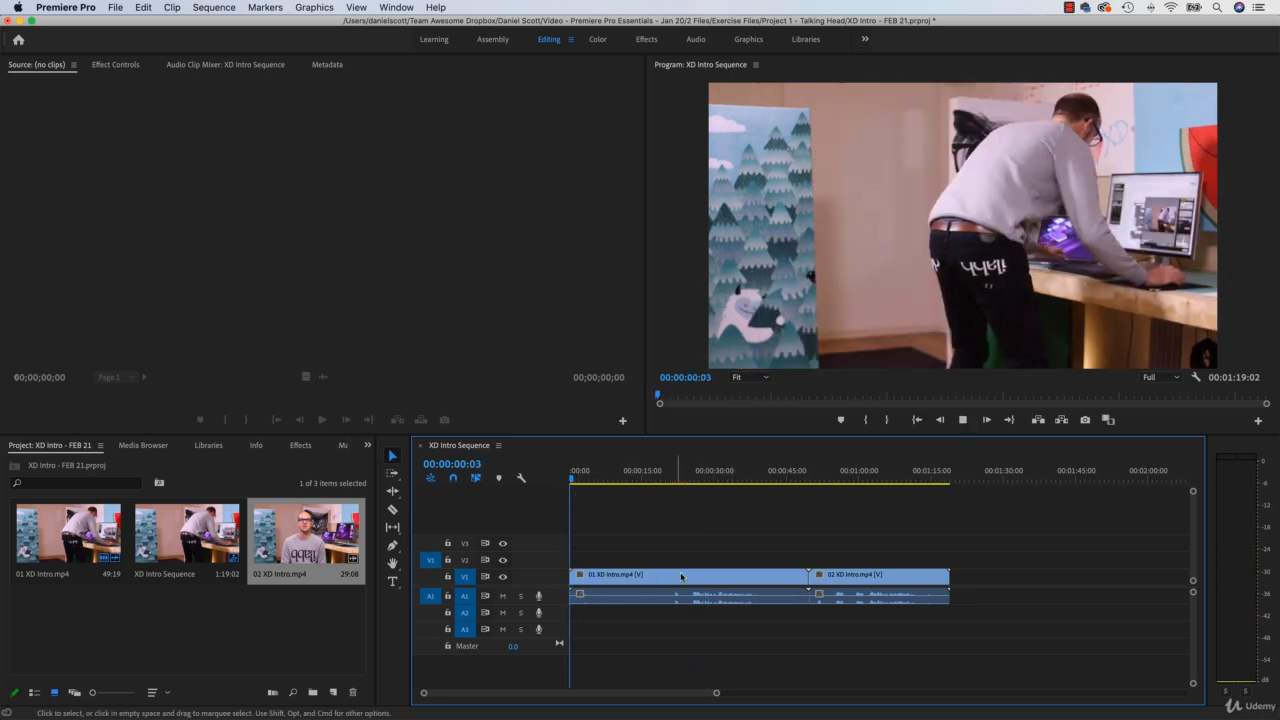
key(space)
drag(576, 479, 555, 485)
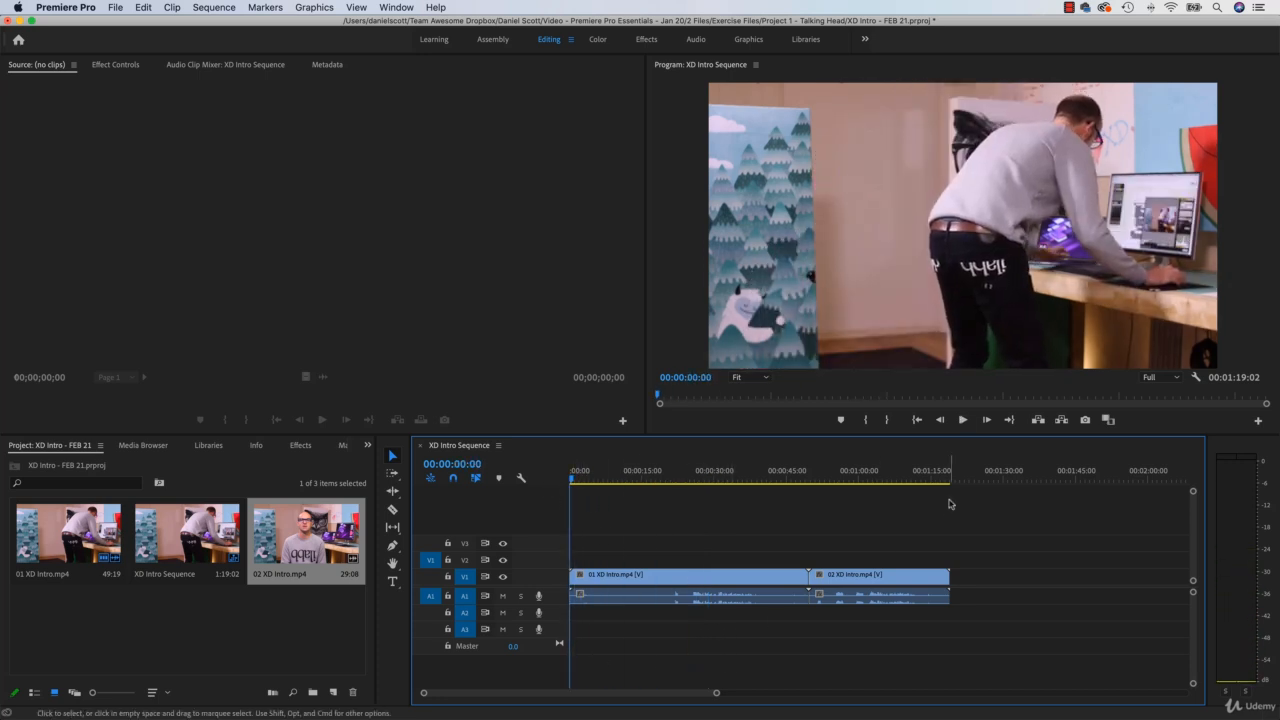
click(962, 419)
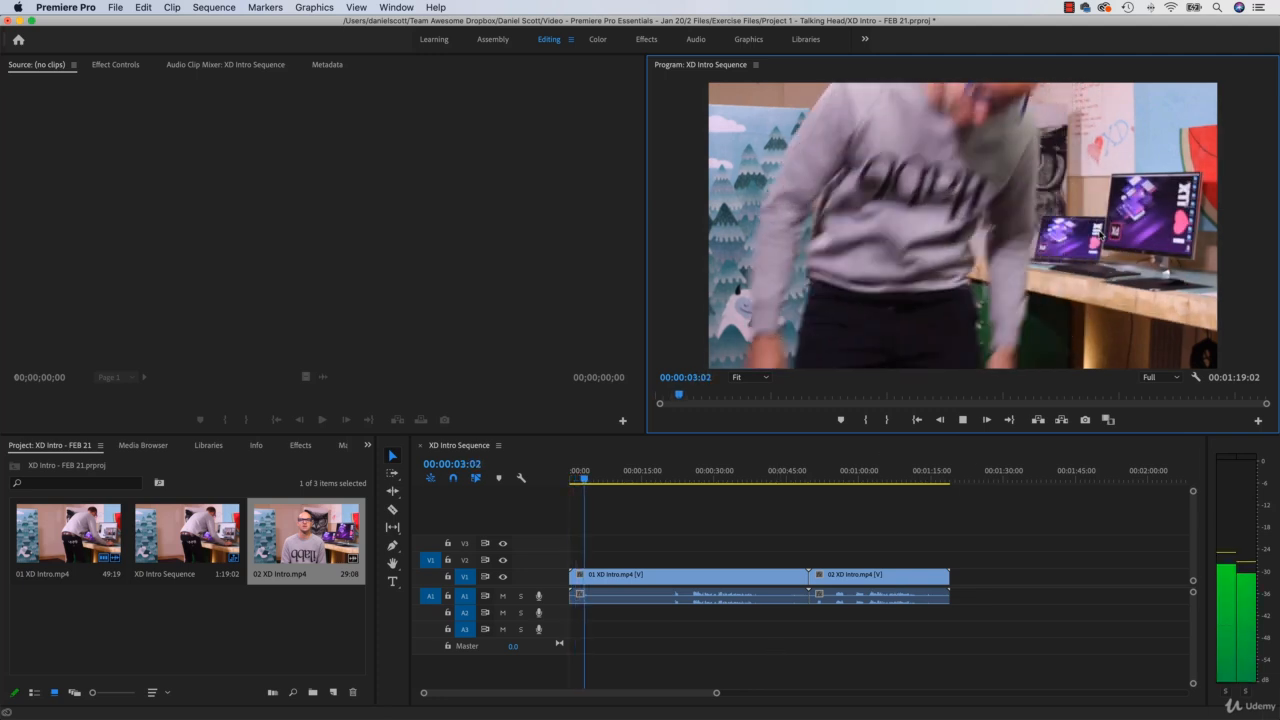
Step: Scrub forward to 00:00:21:18 and play the sequence briefly to 00:00:23:03
click(588, 478)
drag(588, 478, 676, 488)
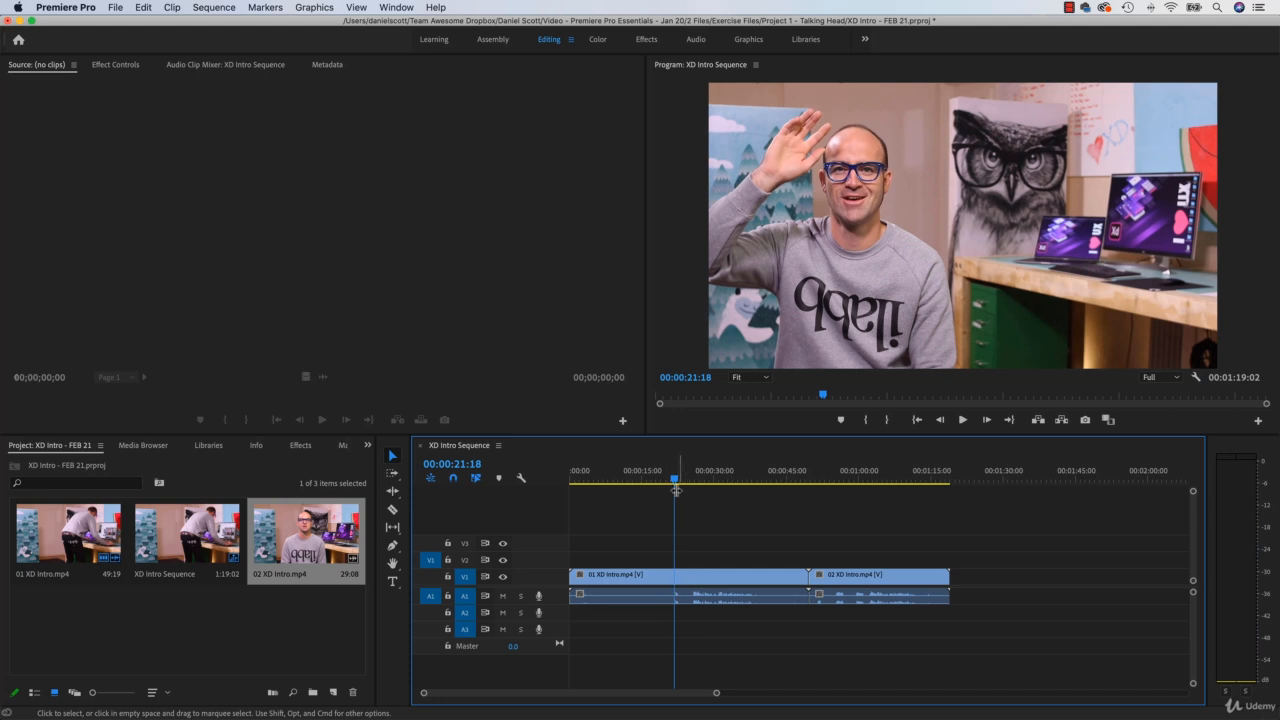
click(962, 420)
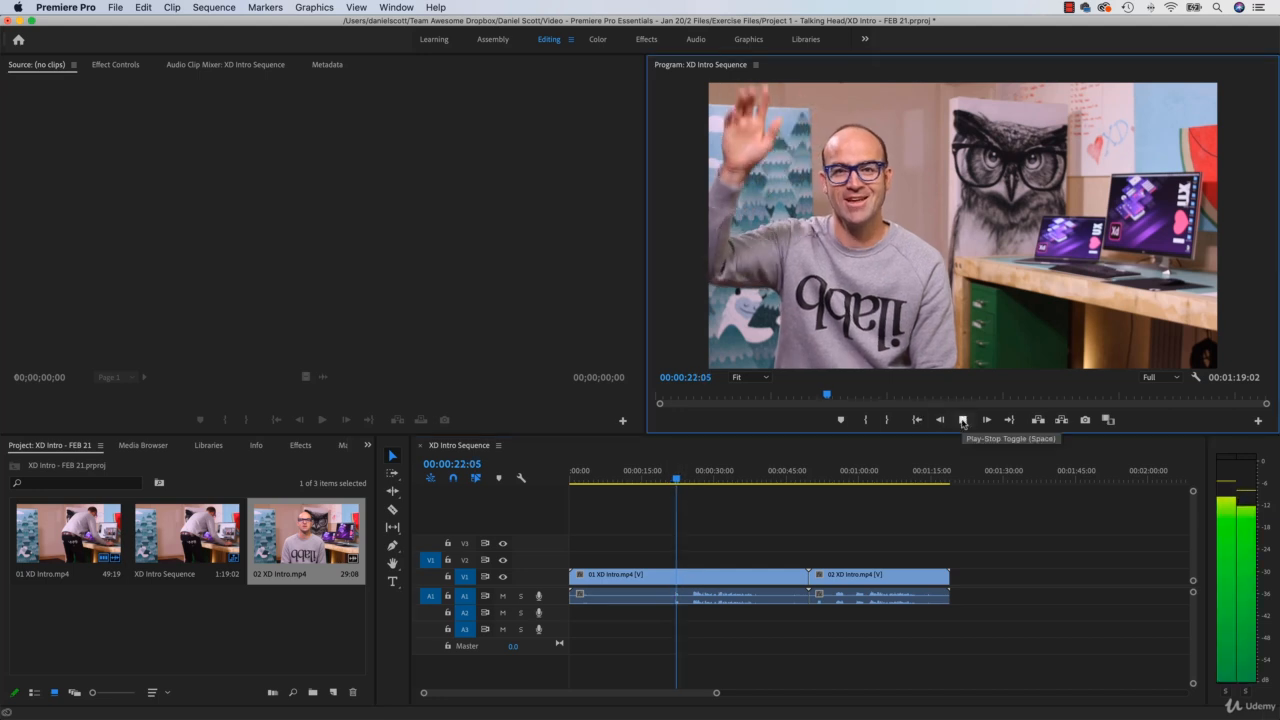
click(962, 420)
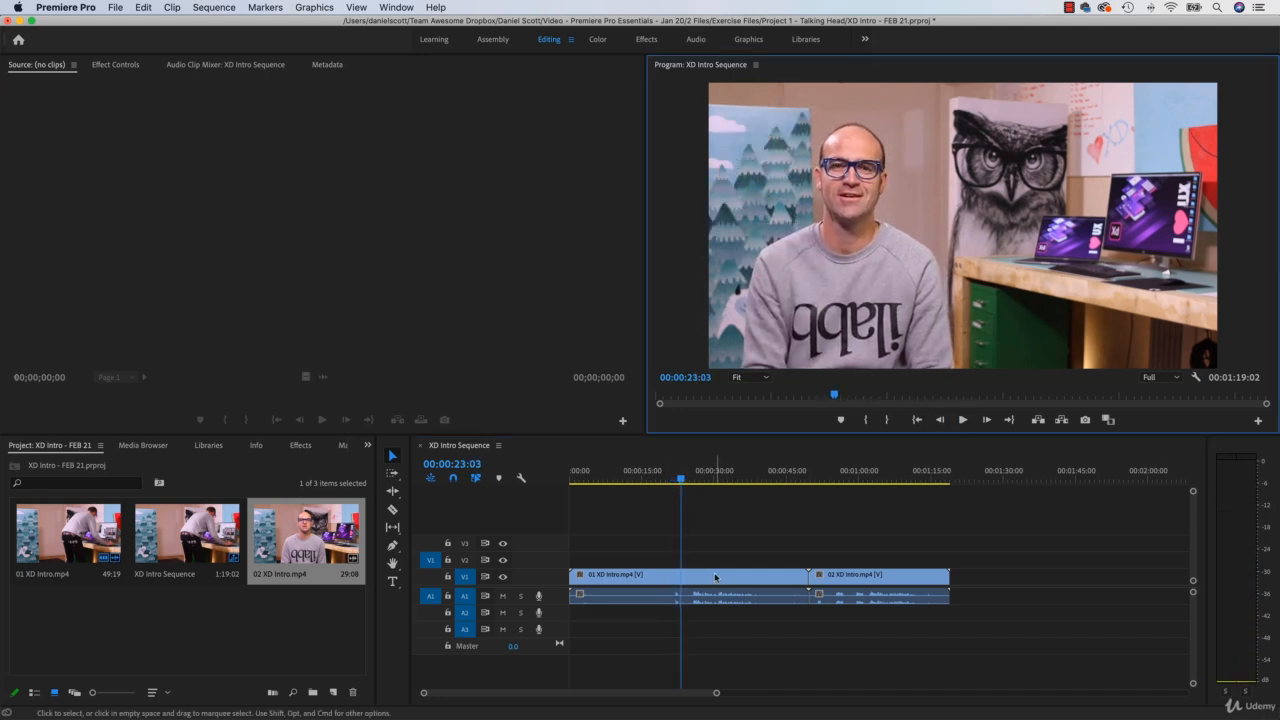
Step: Position the playhead at 00:00:25:08 and split 01 XD Intro.mp4 there with the Razor tool
click(683, 484)
key(space)
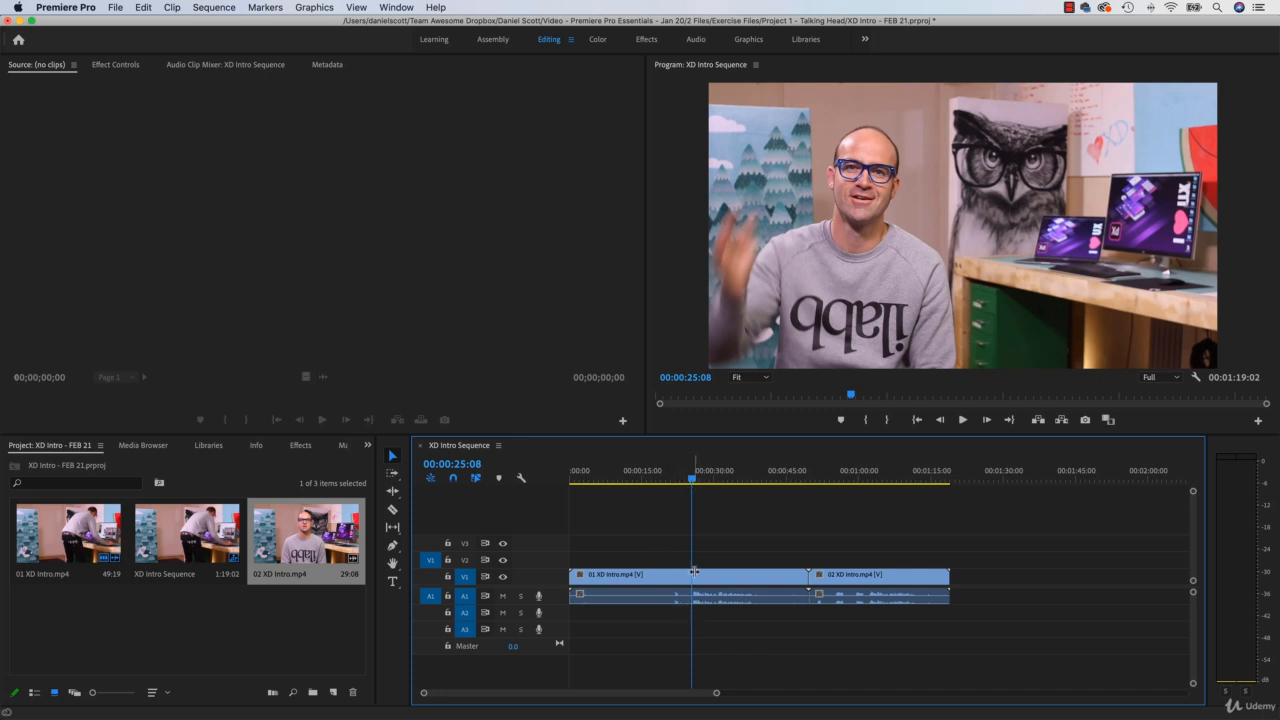
drag(692, 481, 693, 484)
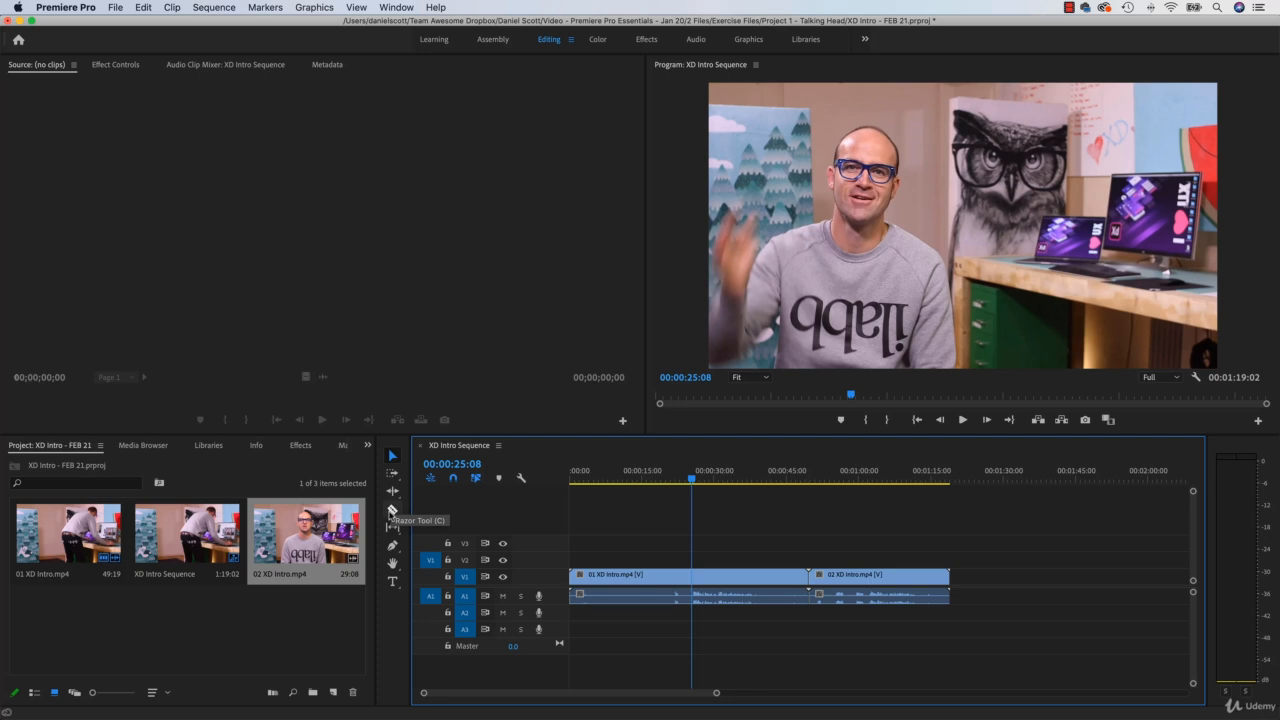
click(392, 511)
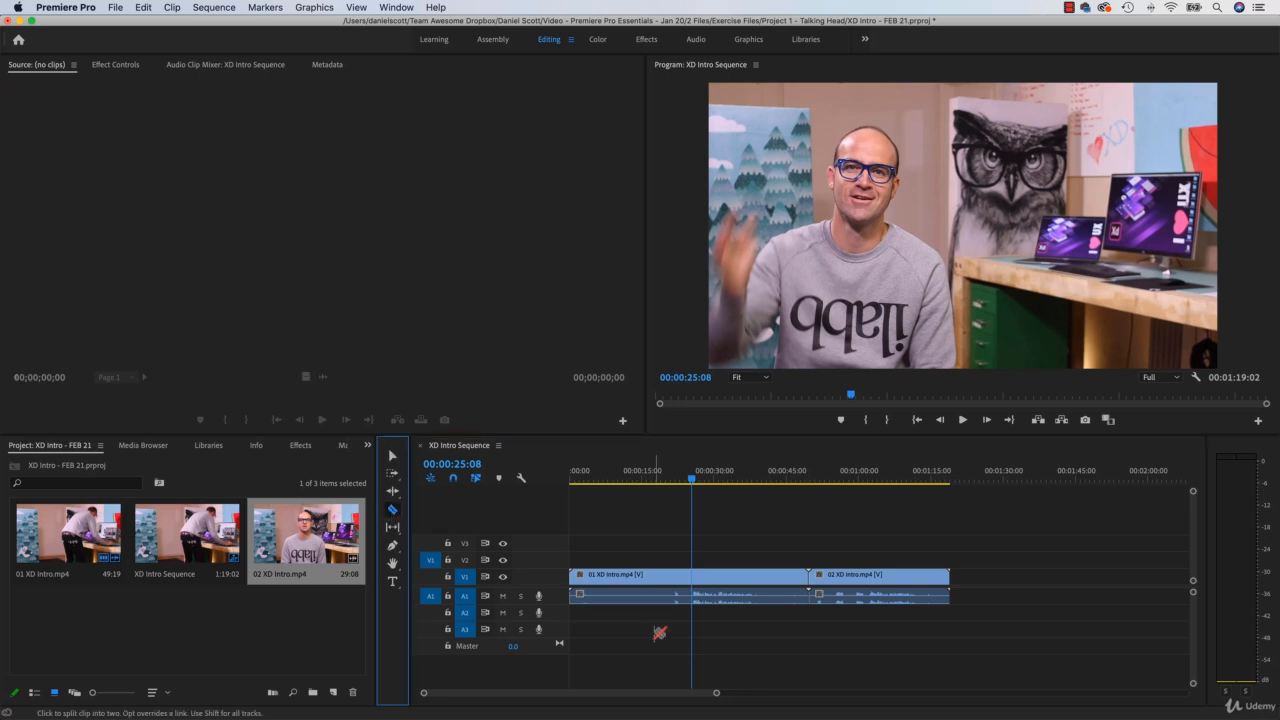
click(696, 585)
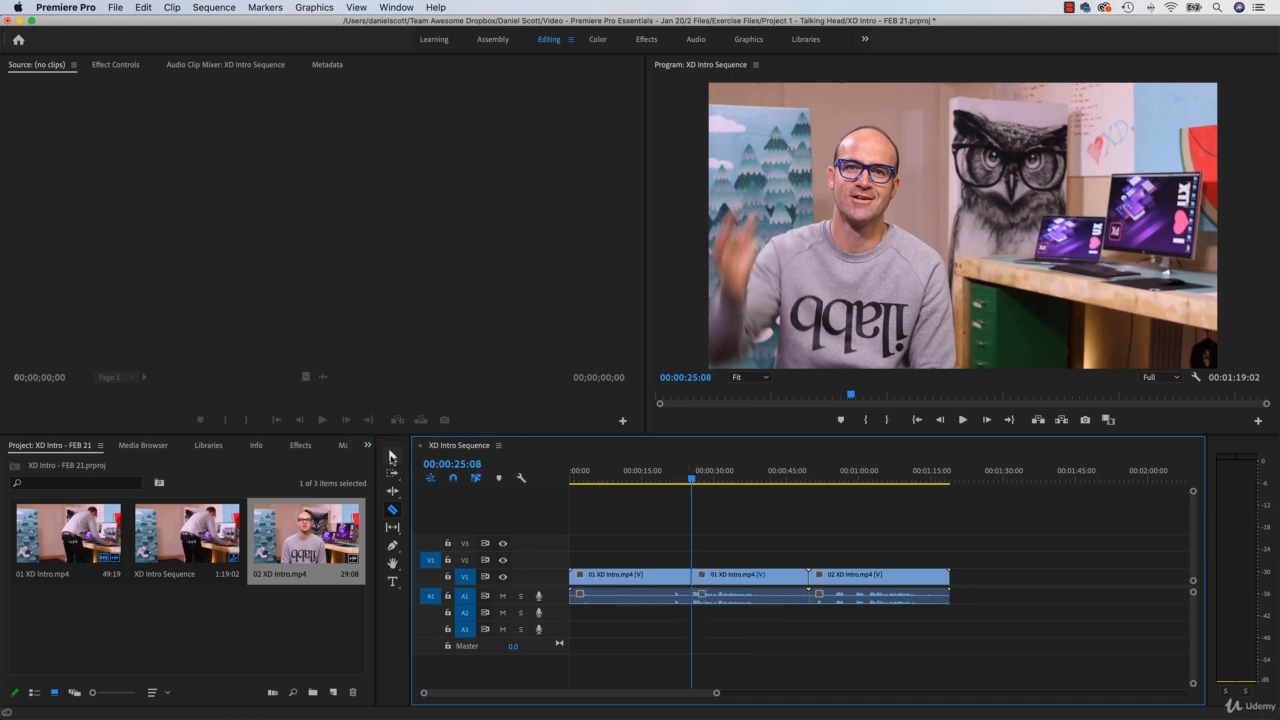
Step: Delete the unwanted opening part of 01 XD Intro.mp4 before the cut at 00:00:25:08
click(391, 457)
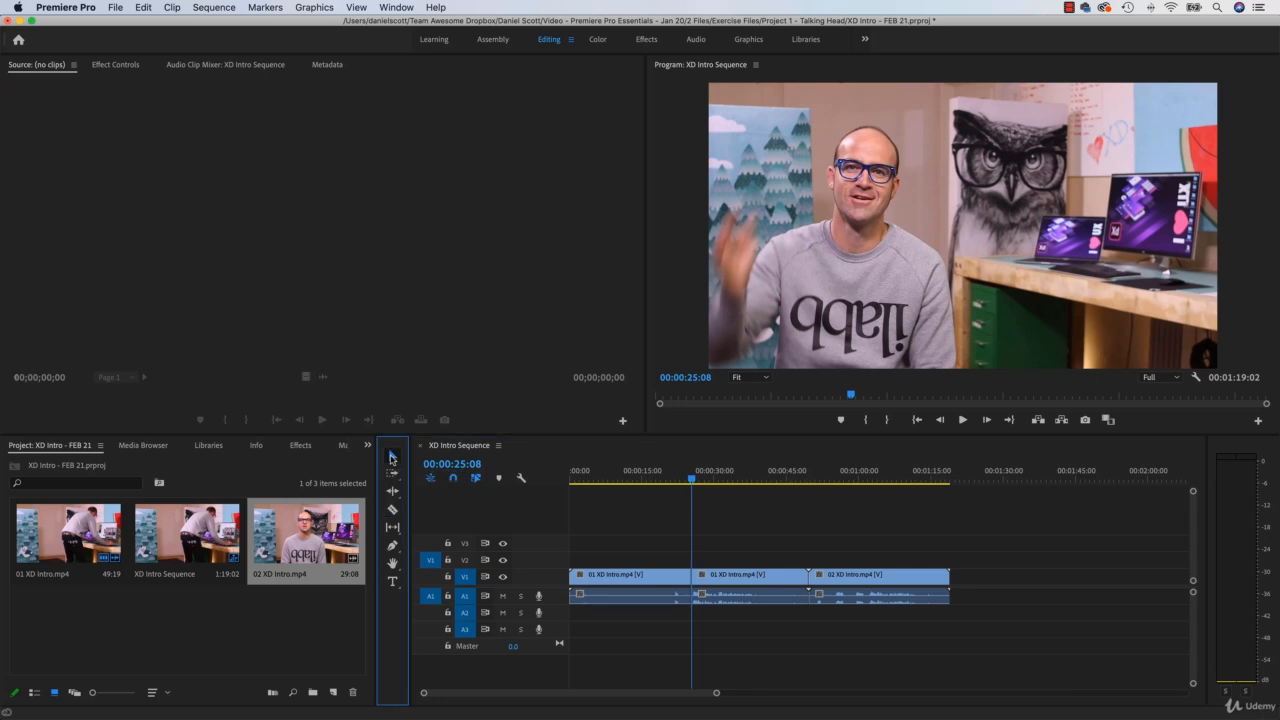
click(652, 586)
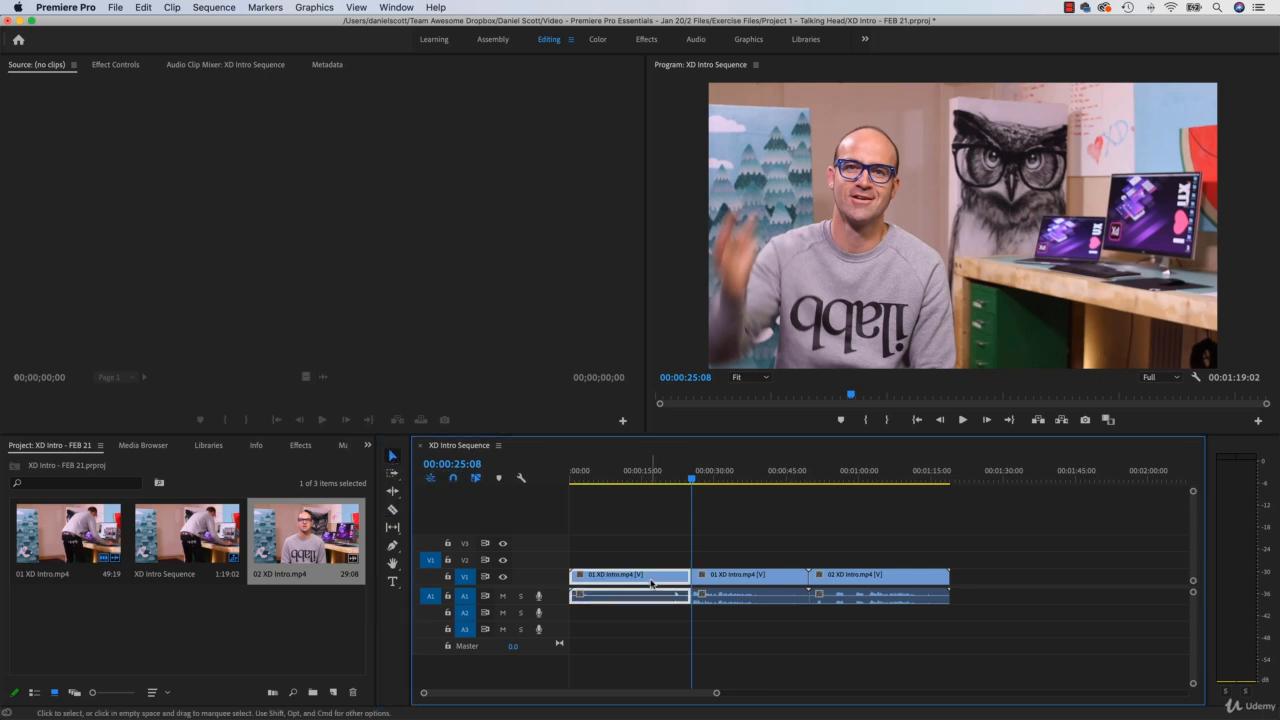
key(Delete)
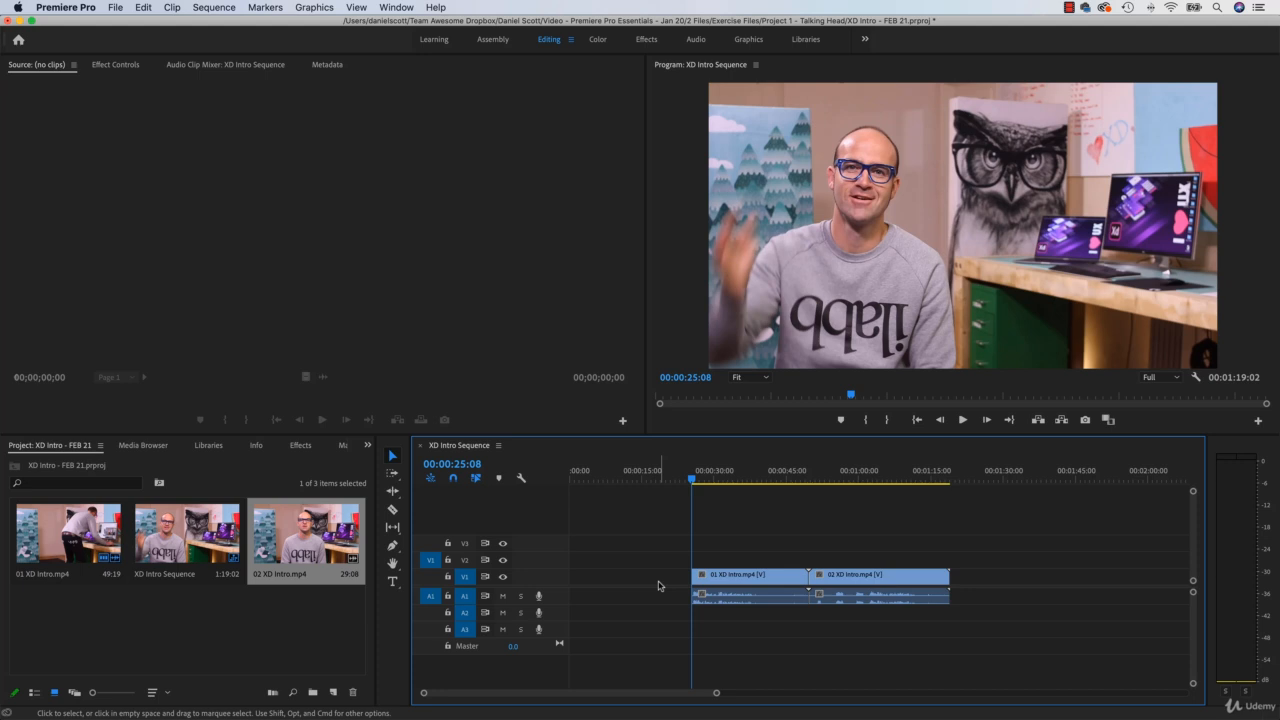
Step: Move the remaining piece of 01 XD Intro.mp4 flush to the start of the sequence at 00:00:00:00
click(741, 578)
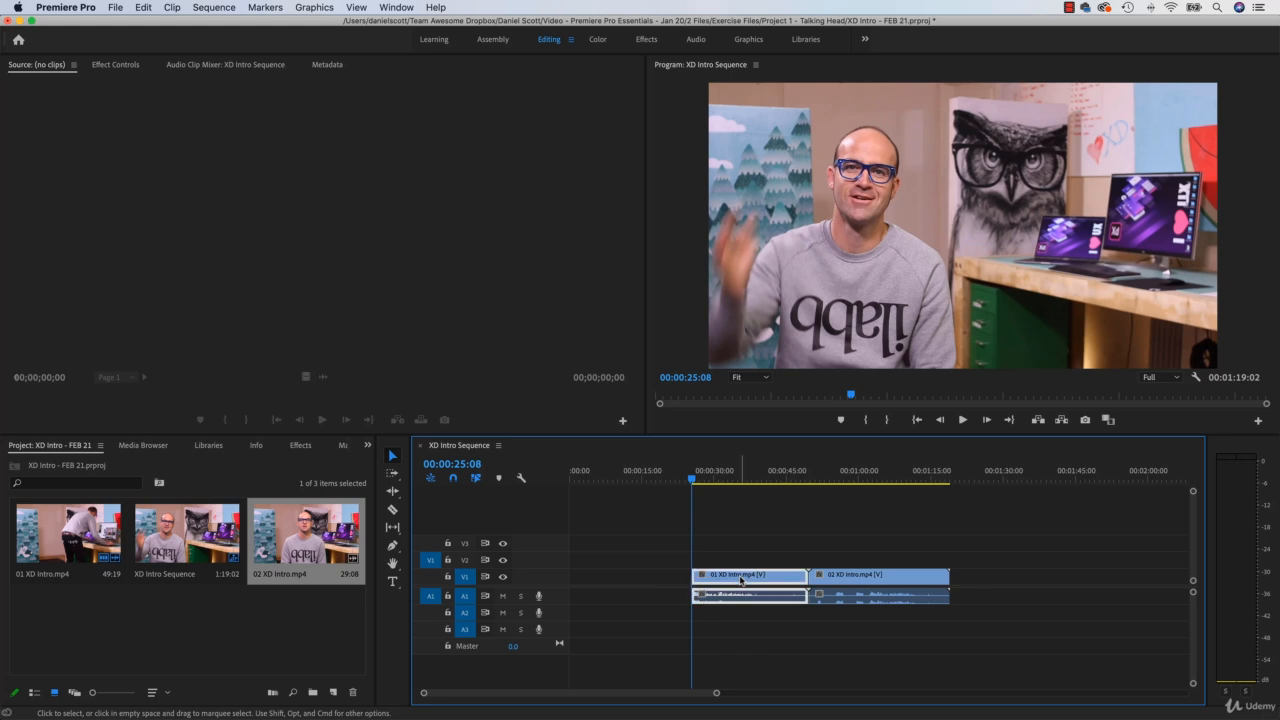
drag(746, 580, 676, 586)
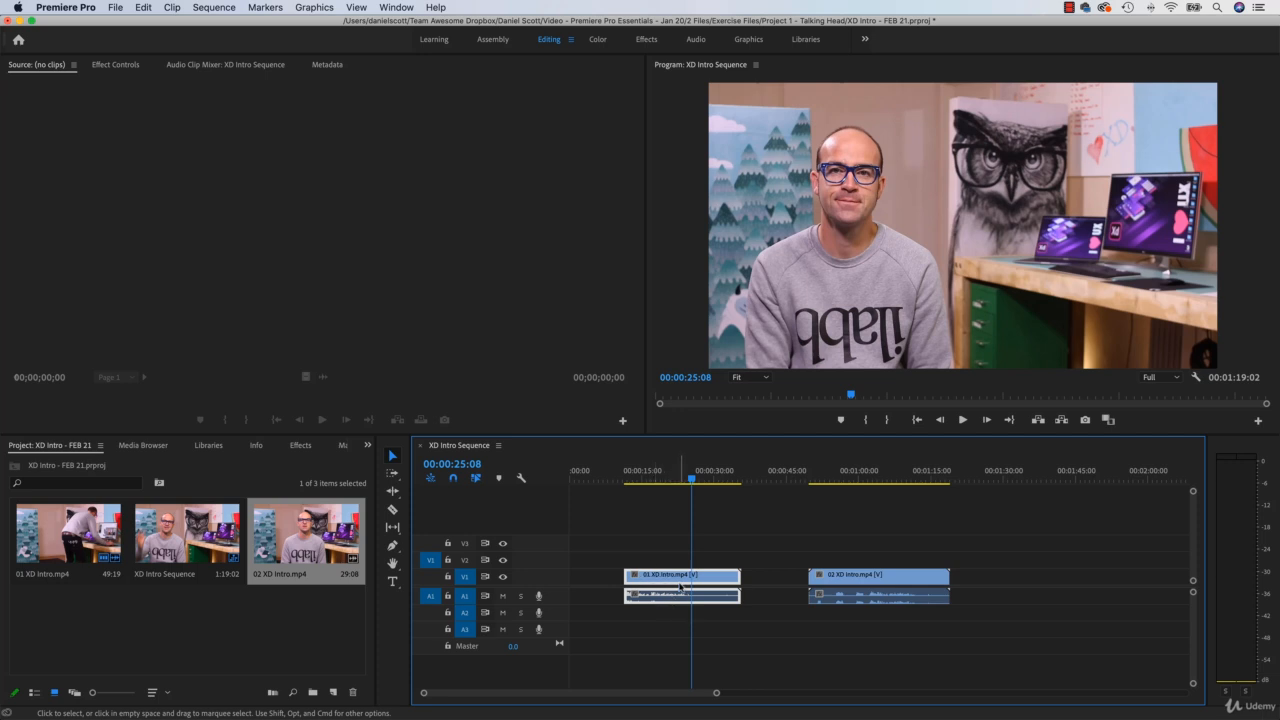
drag(681, 581, 593, 588)
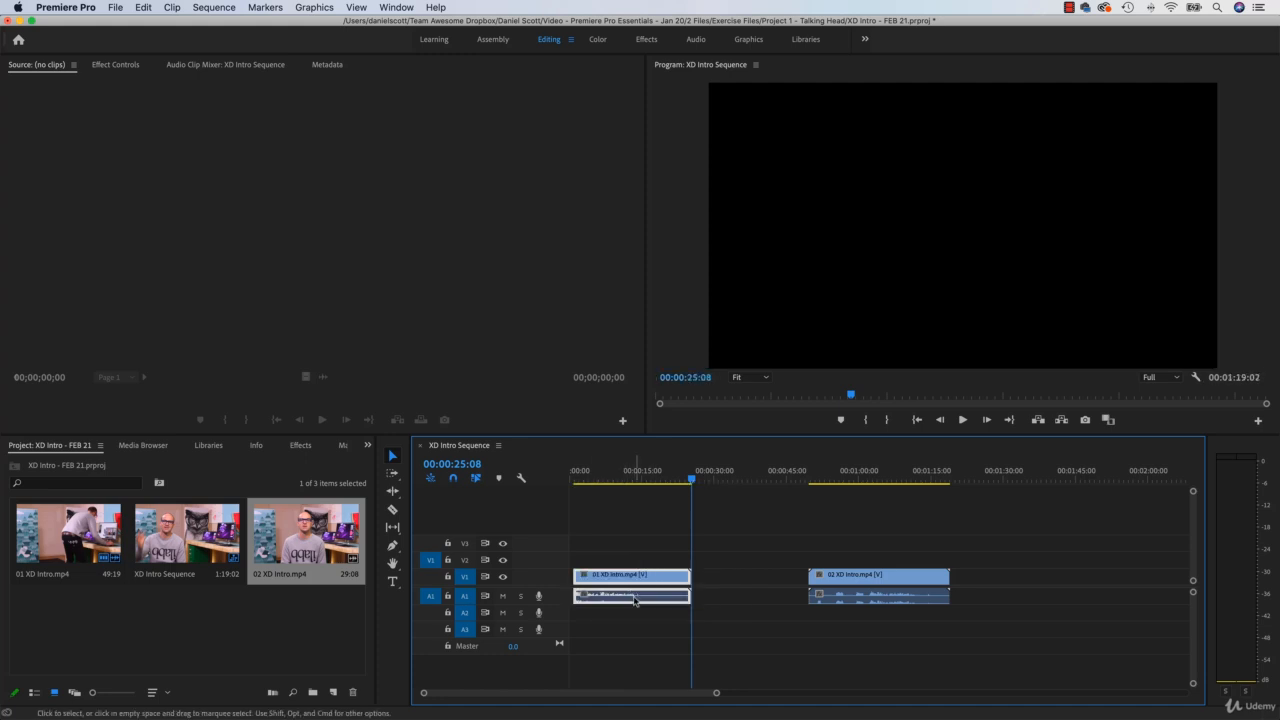
click(569, 479)
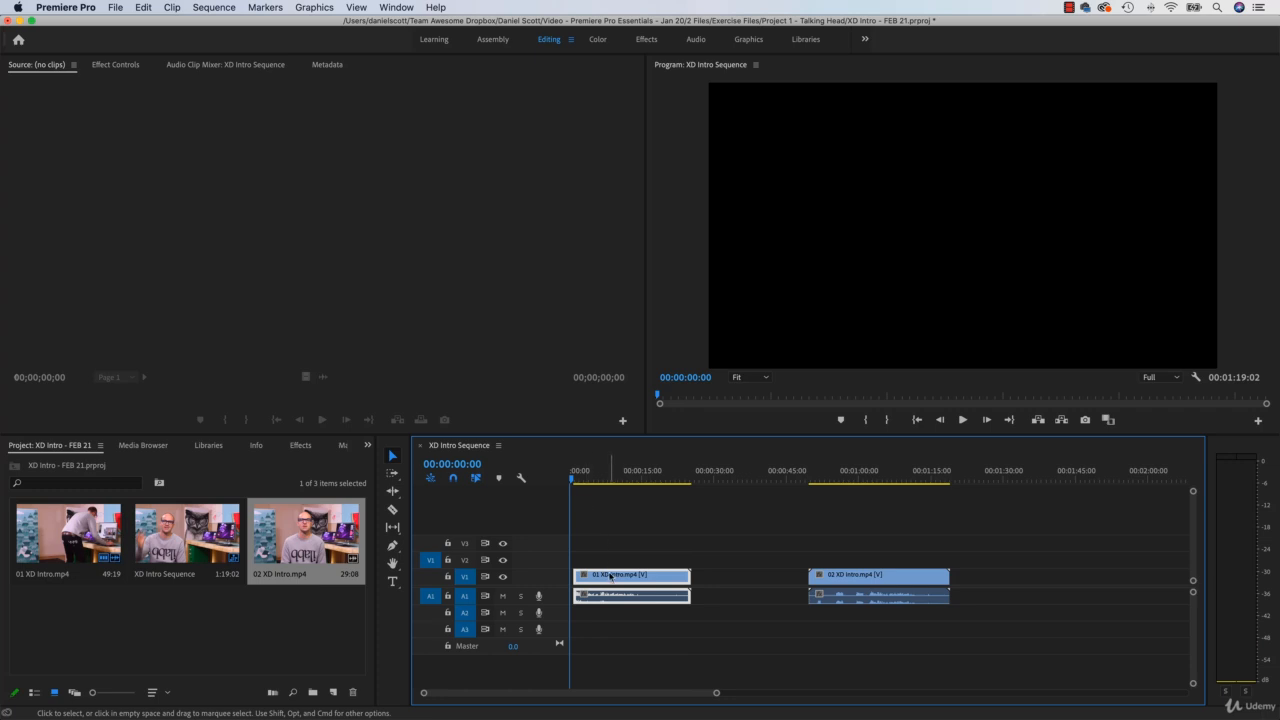
drag(611, 579, 598, 582)
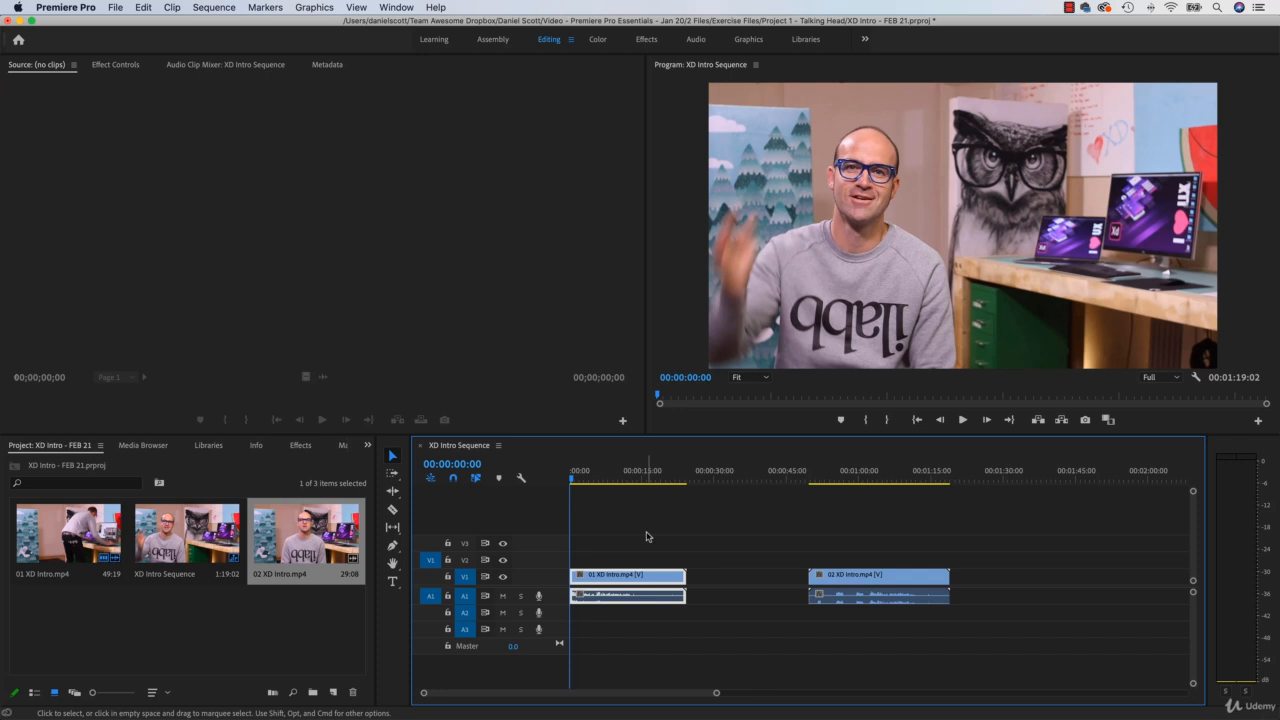
Step: Play back the opening seconds of the sequence up to 00:00:03:04
key(space)
key(space)
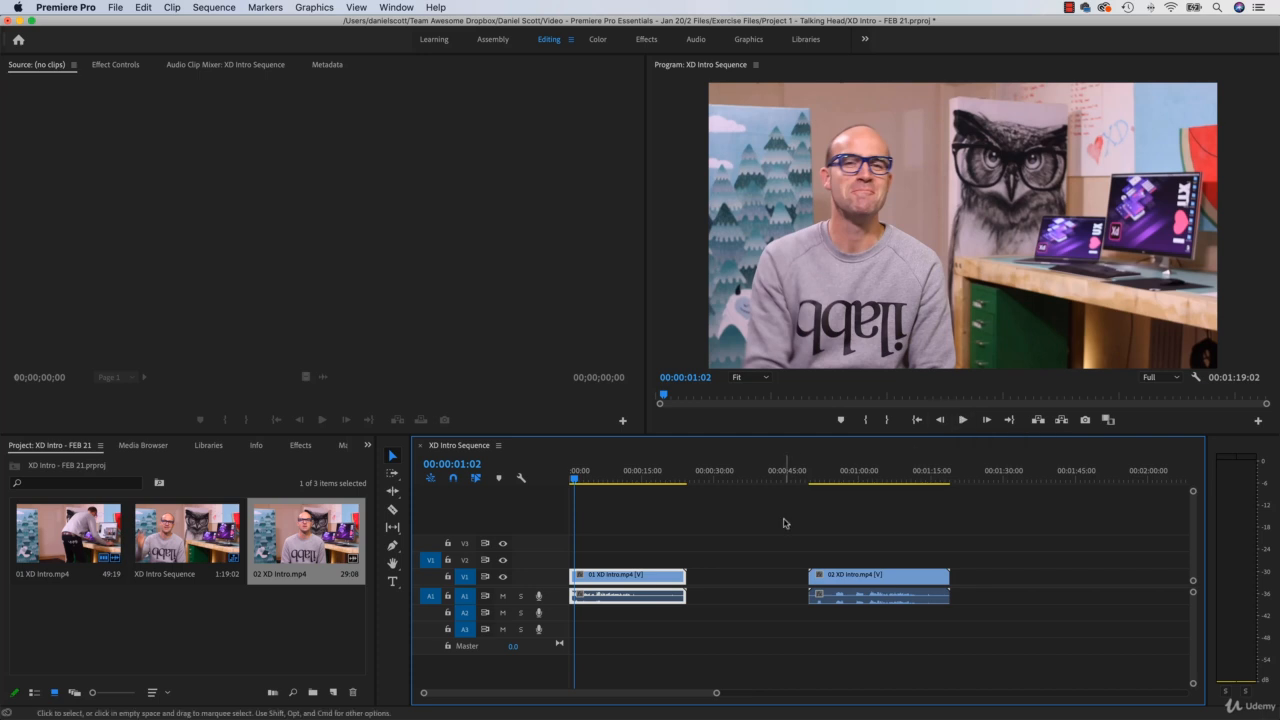
key(space)
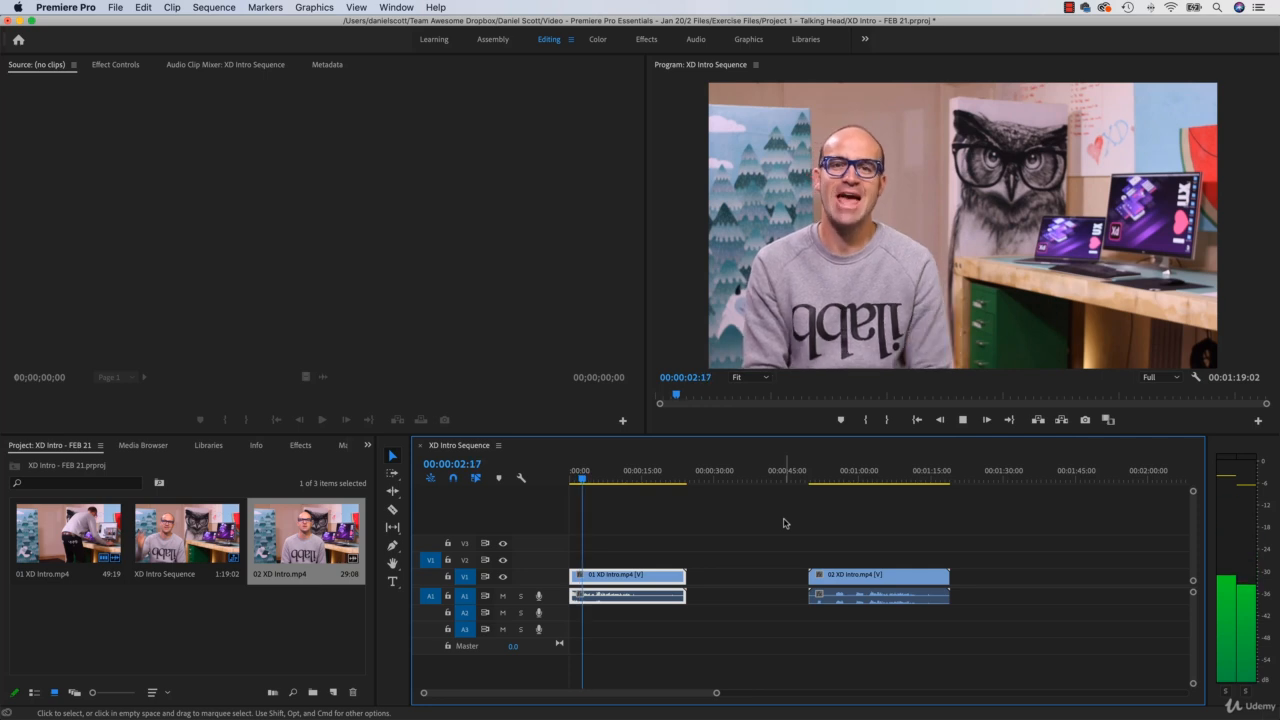
key(space)
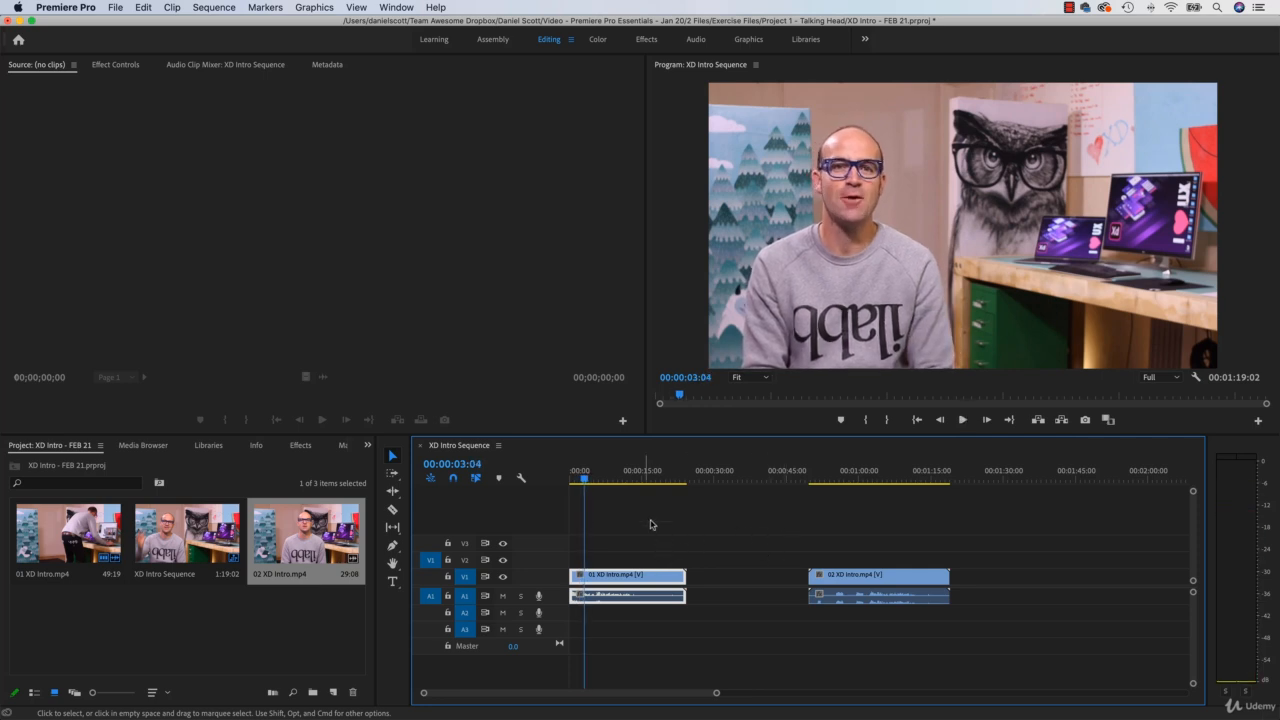
Step: Scrub ahead and play to 00:00:13:20, then split 01 XD Intro.mp4 there with the Razor tool
drag(598, 482, 623, 485)
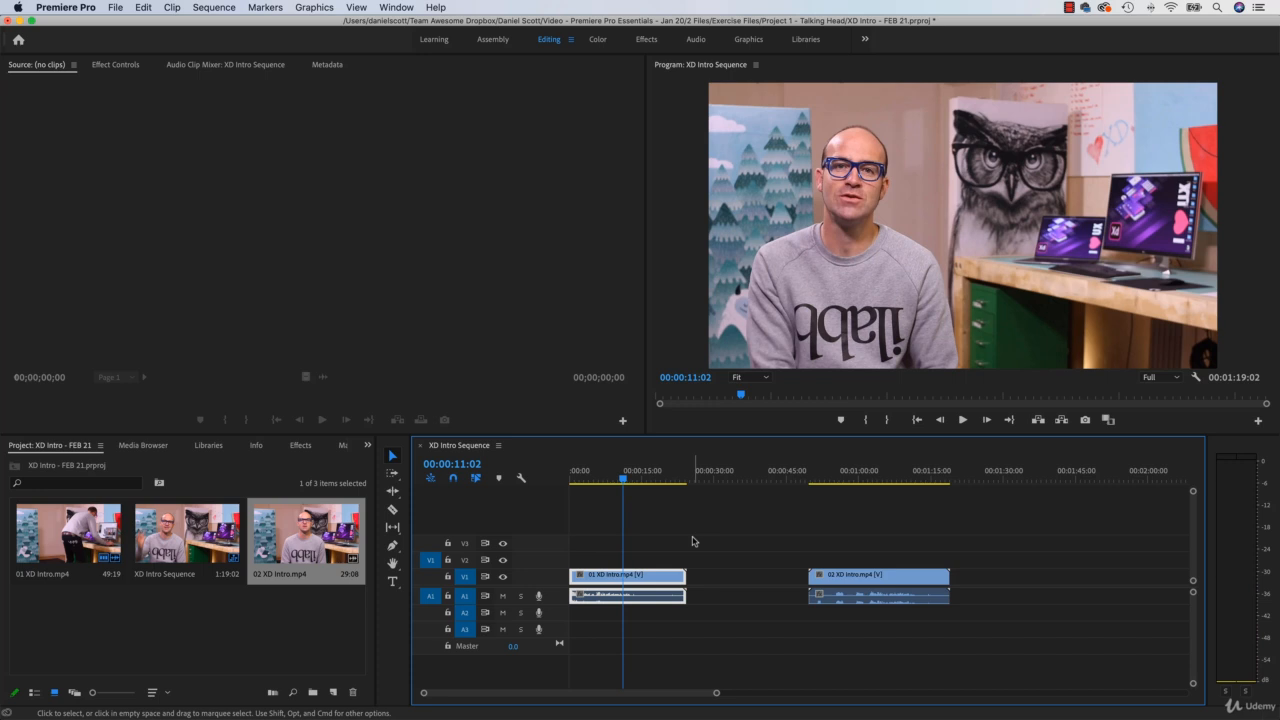
key(space)
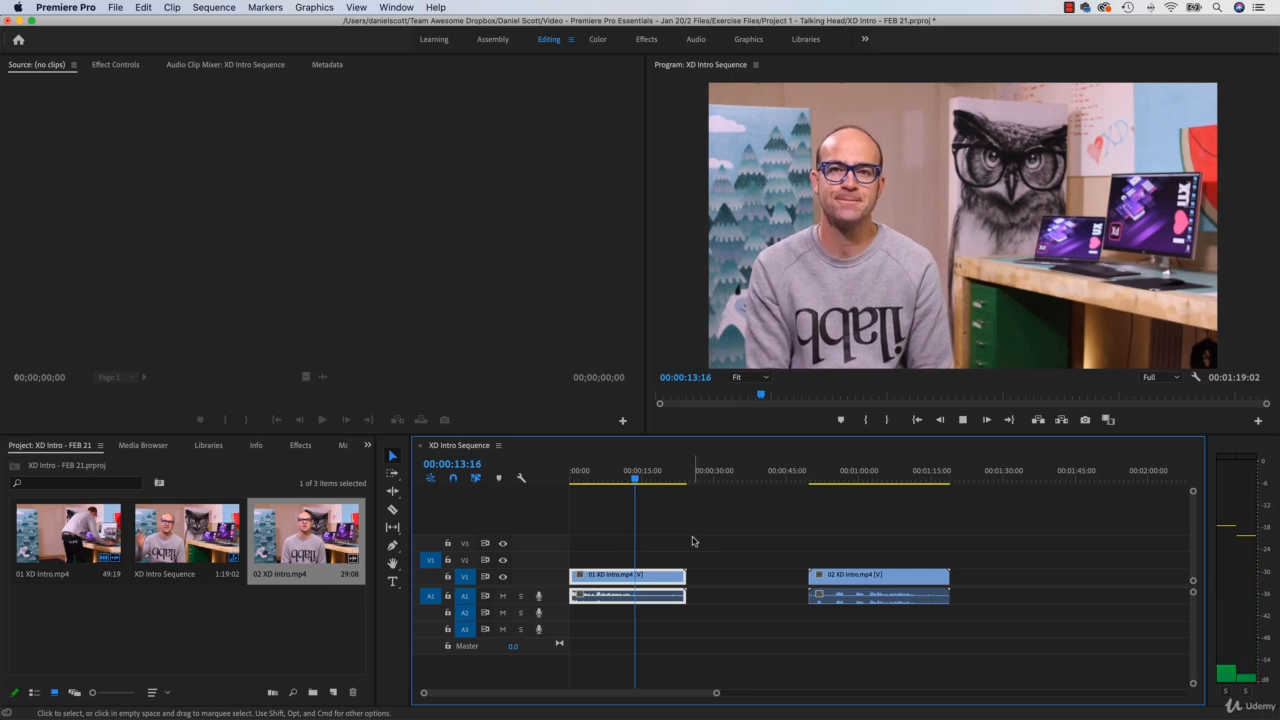
key(space)
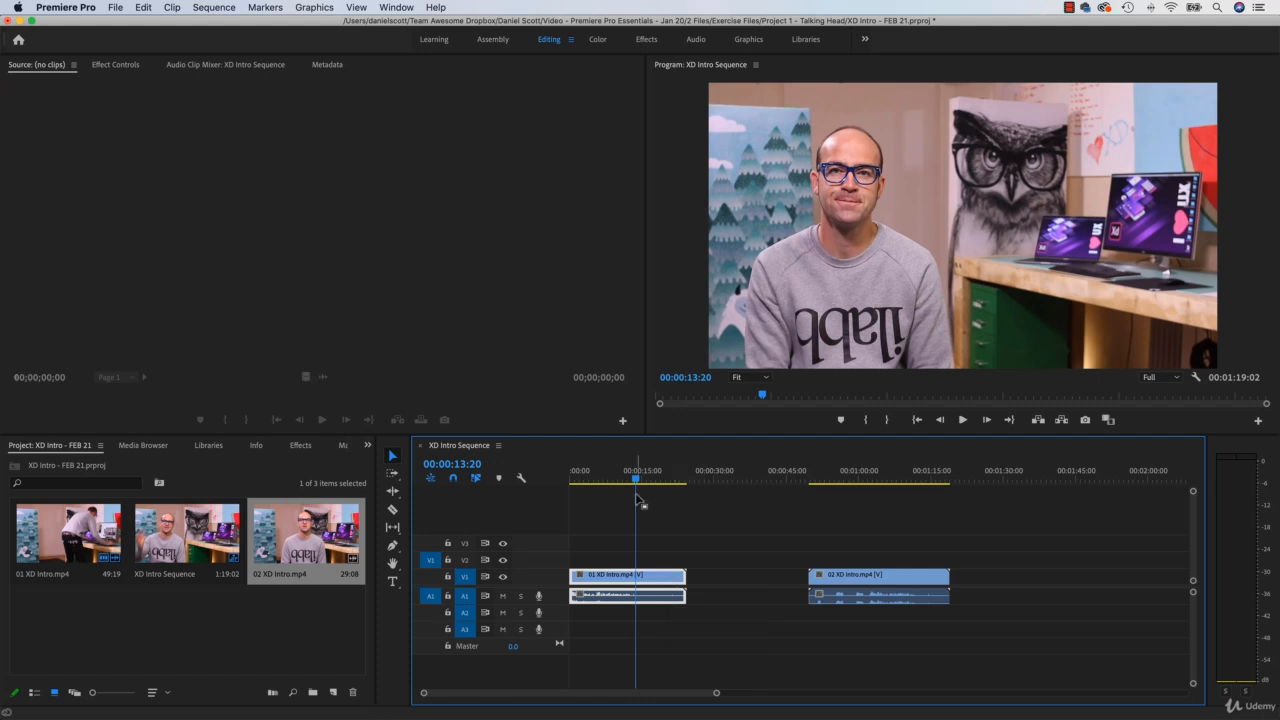
click(393, 511)
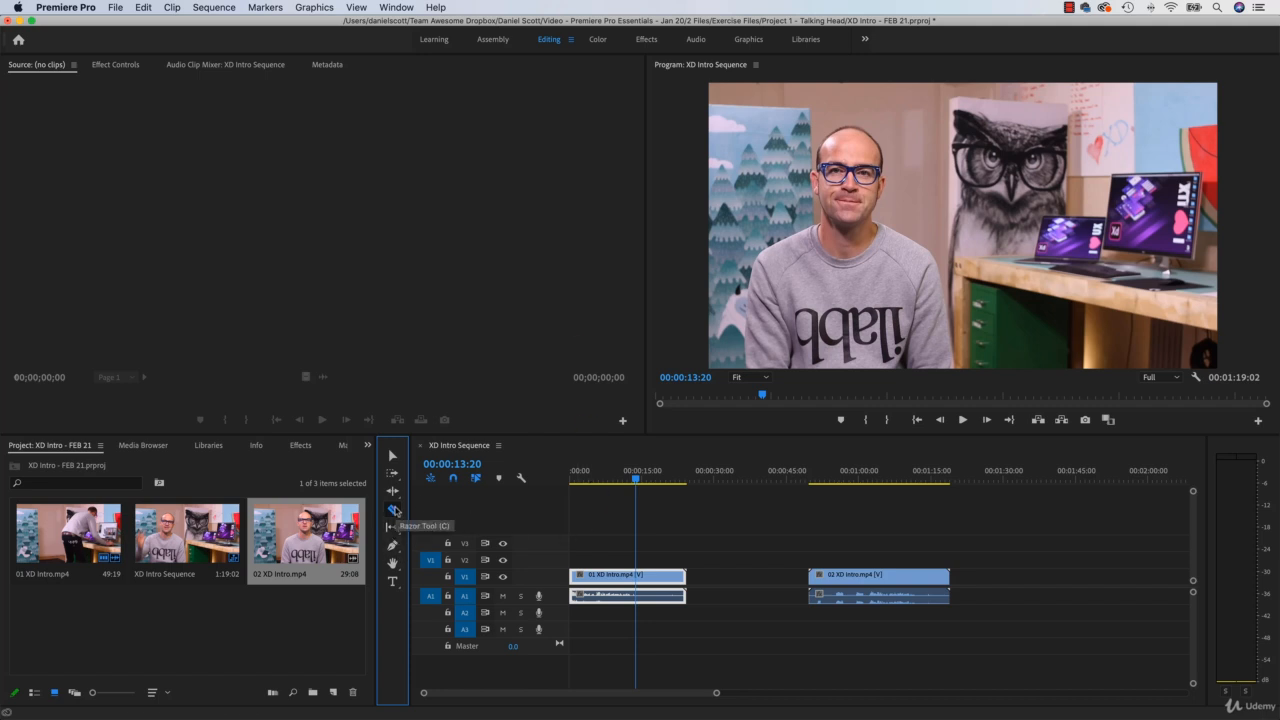
click(635, 577)
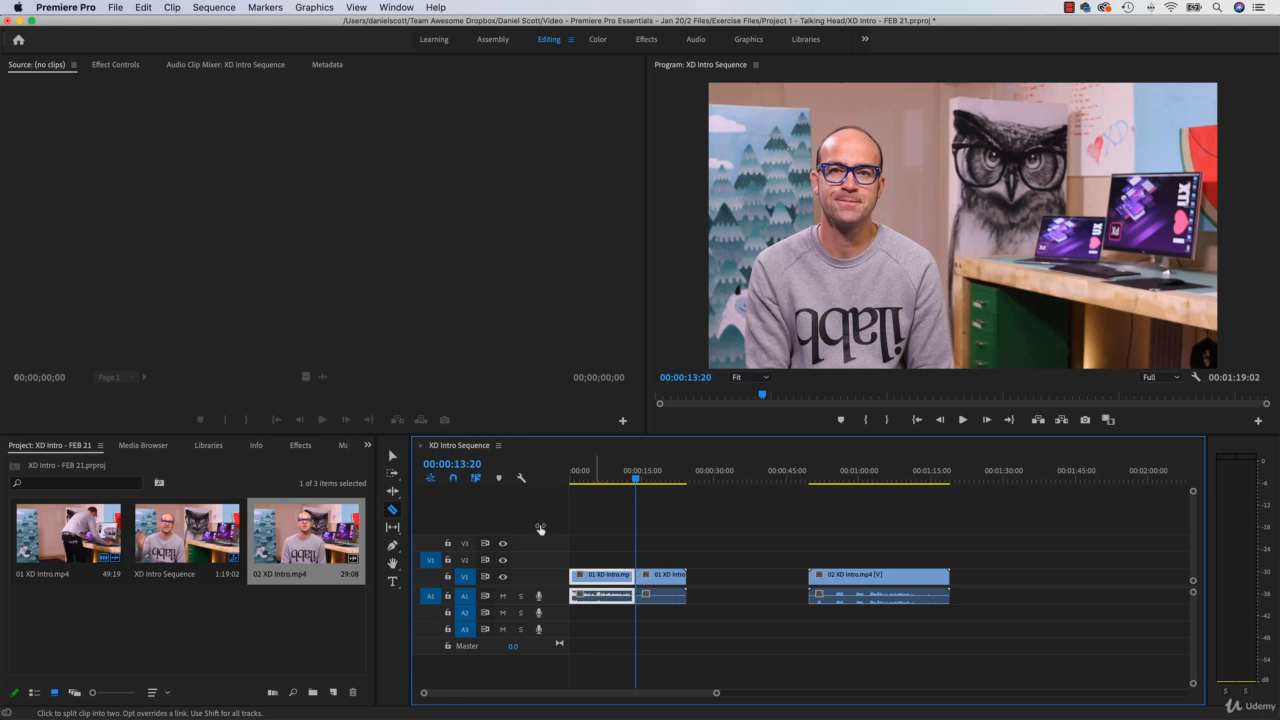
Step: Delete the leftover end piece of 01 XD Intro.mp4 after the cut at 00:00:13:20
click(392, 457)
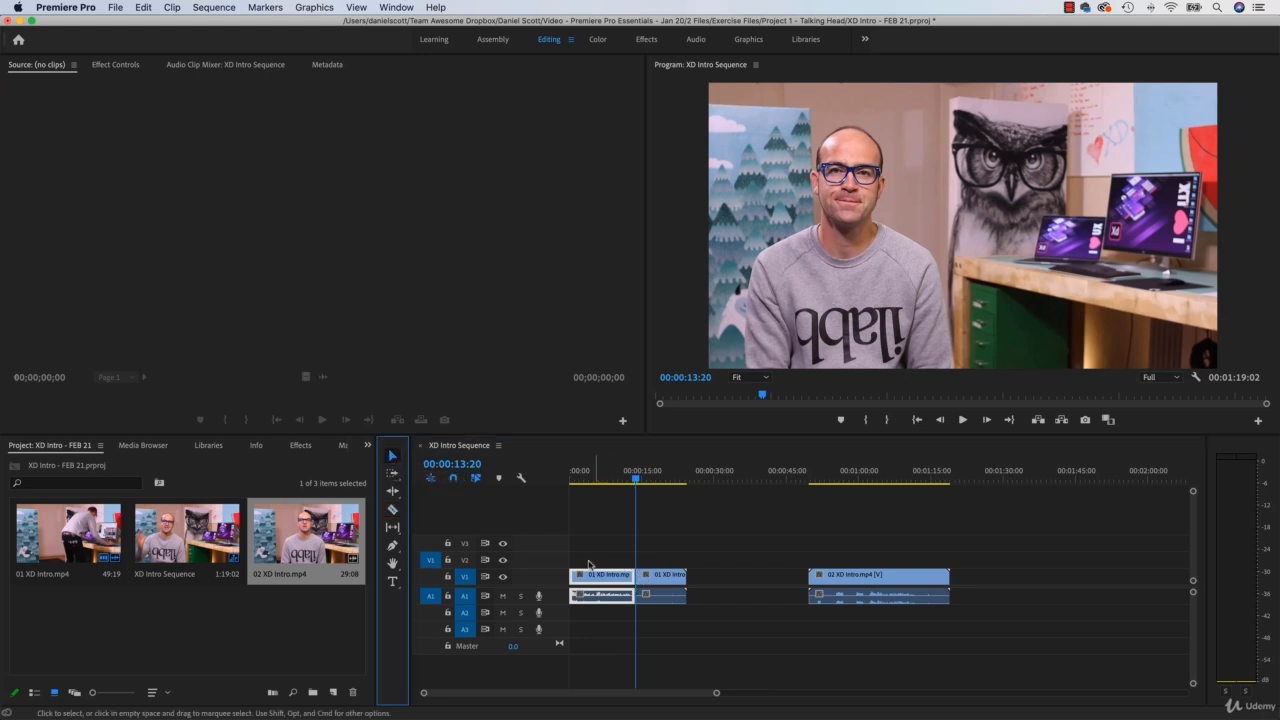
click(668, 579)
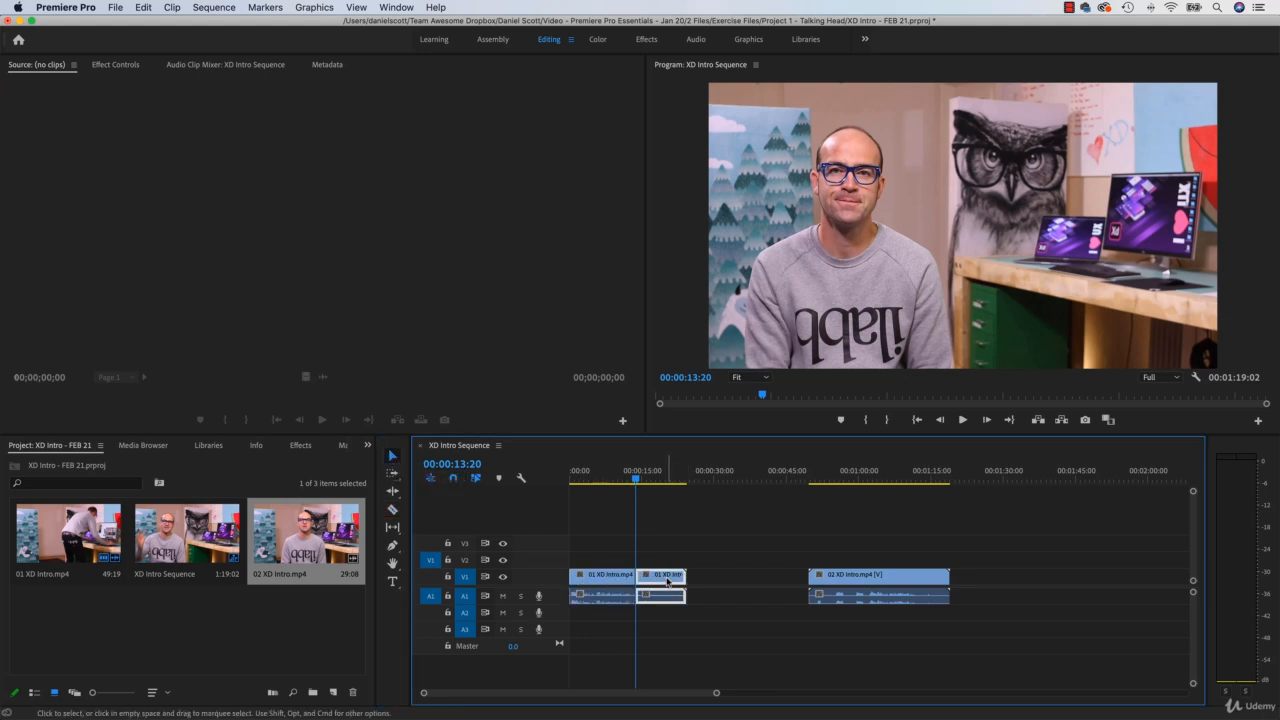
key(Delete)
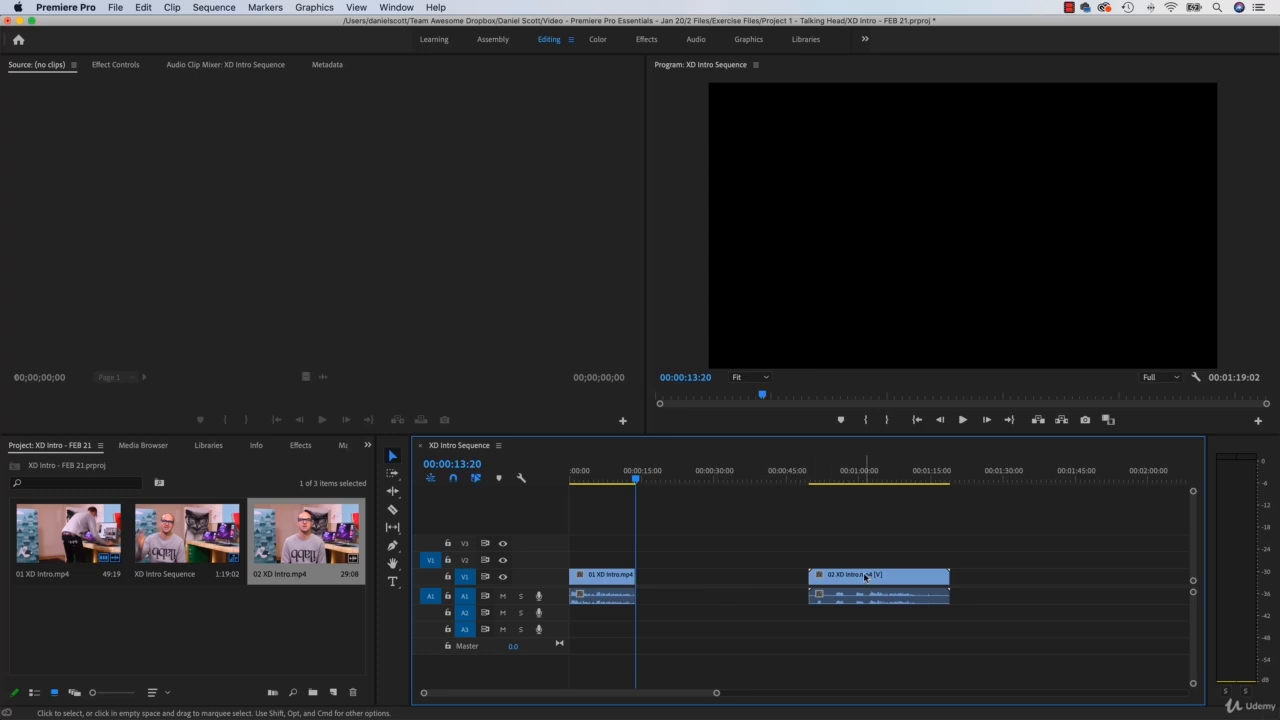
Step: Close the gap by moving 02 XD Intro.mp4 against the end of 01 XD Intro.mp4 at 00:00:13:20
drag(865, 577, 694, 578)
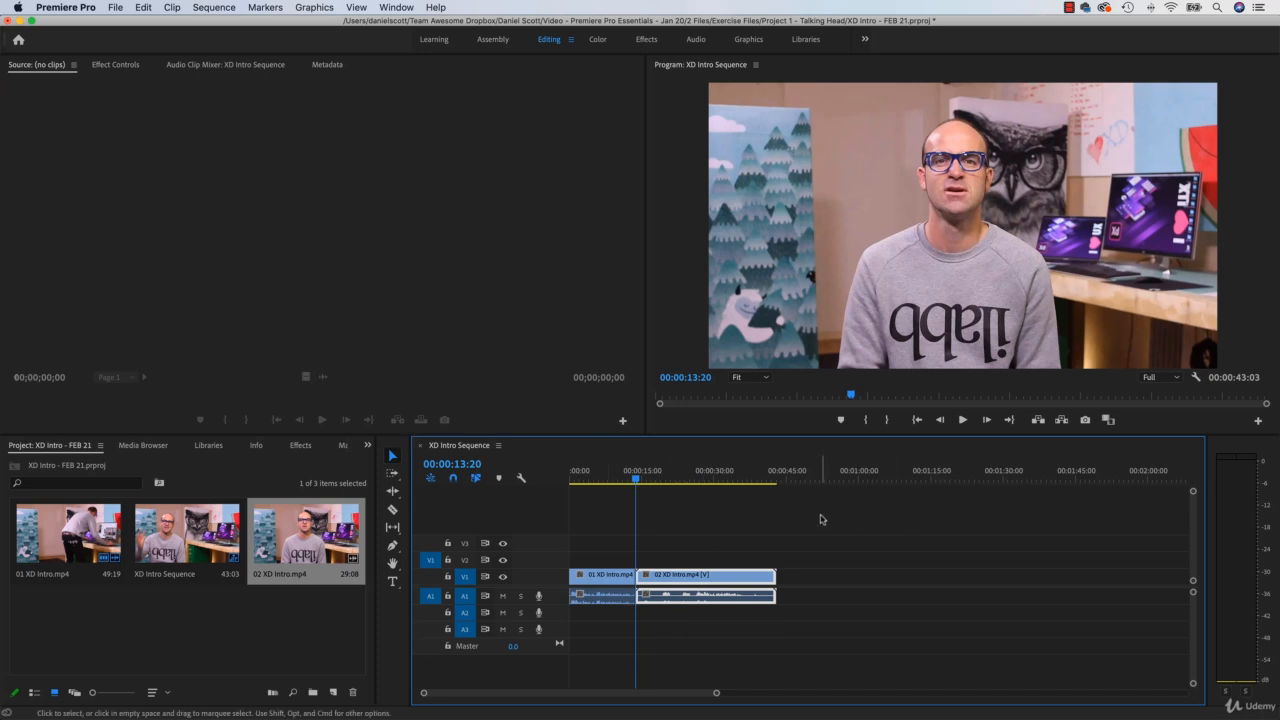
click(718, 508)
click(711, 578)
Step: Review the early part of 02 XD Intro.mp4 in short passages up to 00:00:25:20 to find where the usable talk begins
key(=)
key(=)
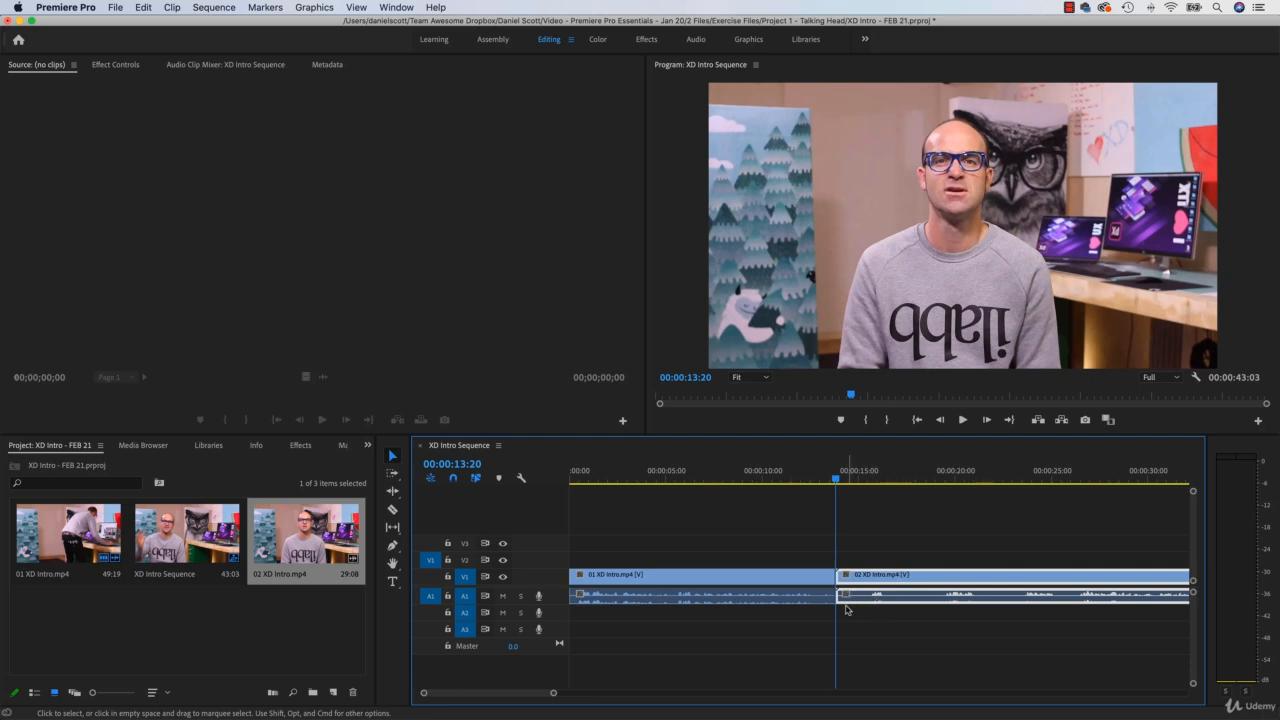
drag(838, 484, 875, 484)
key(space)
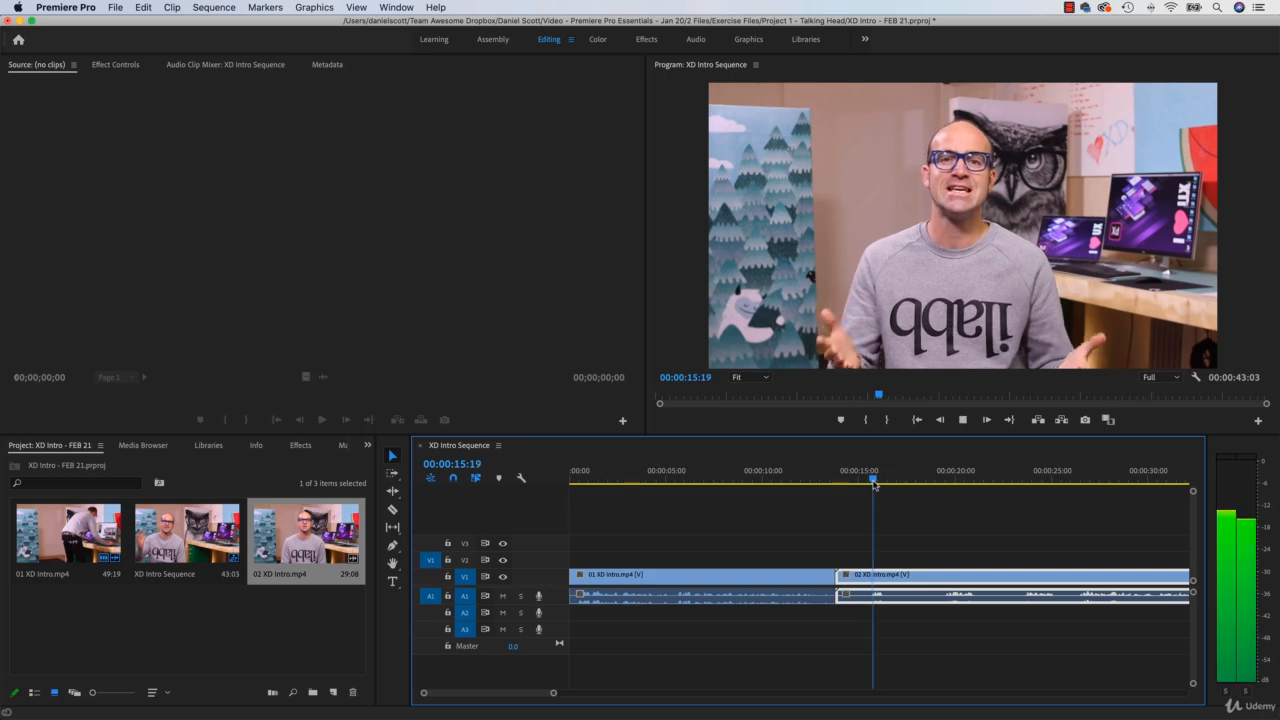
key(space)
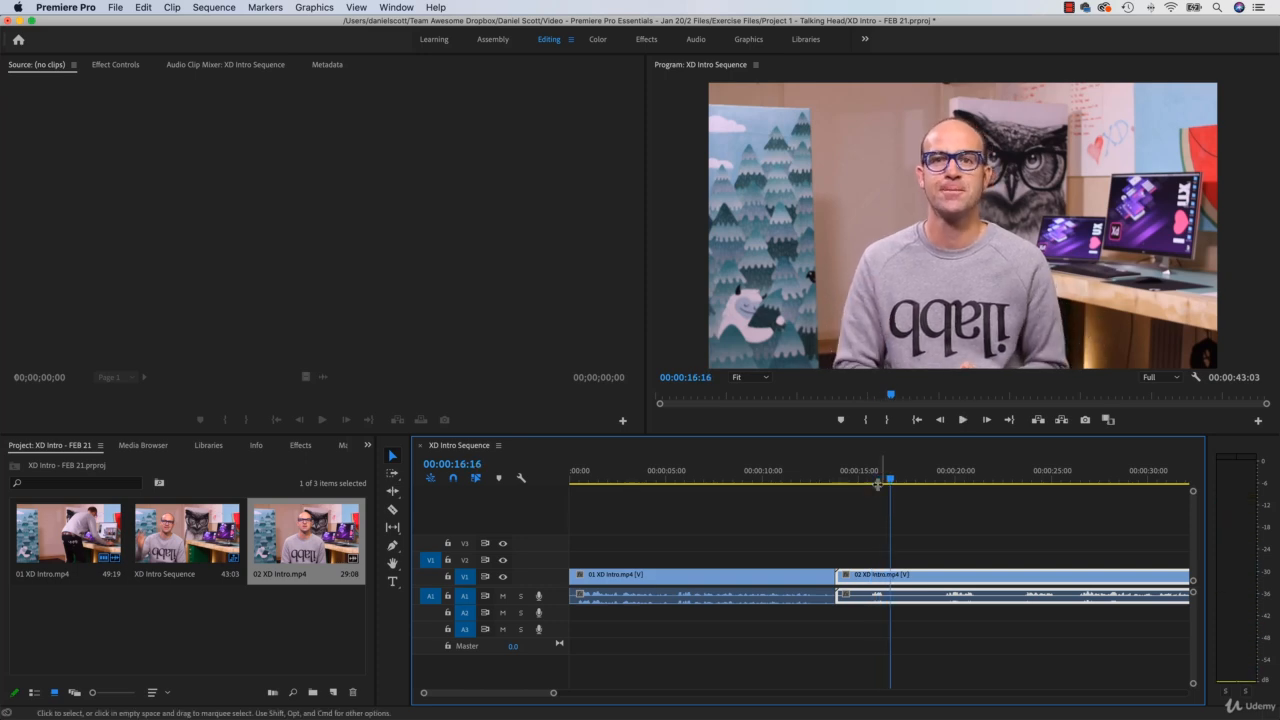
click(944, 484)
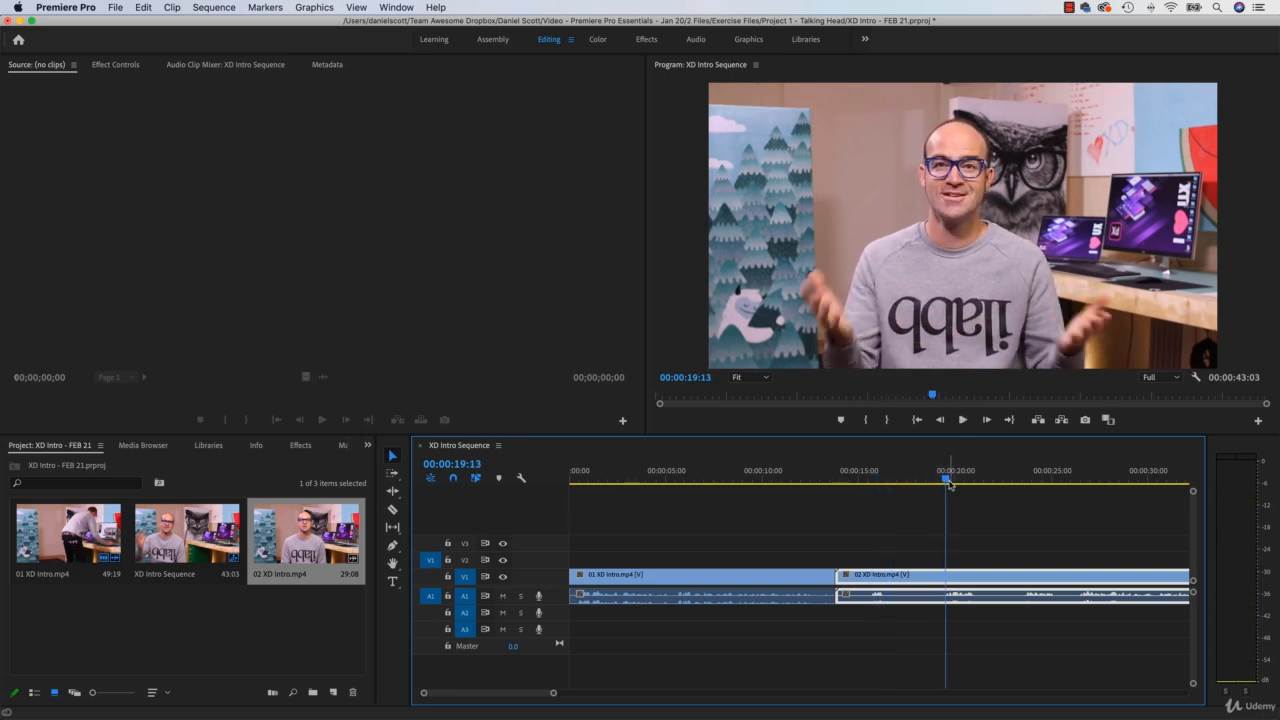
key(space)
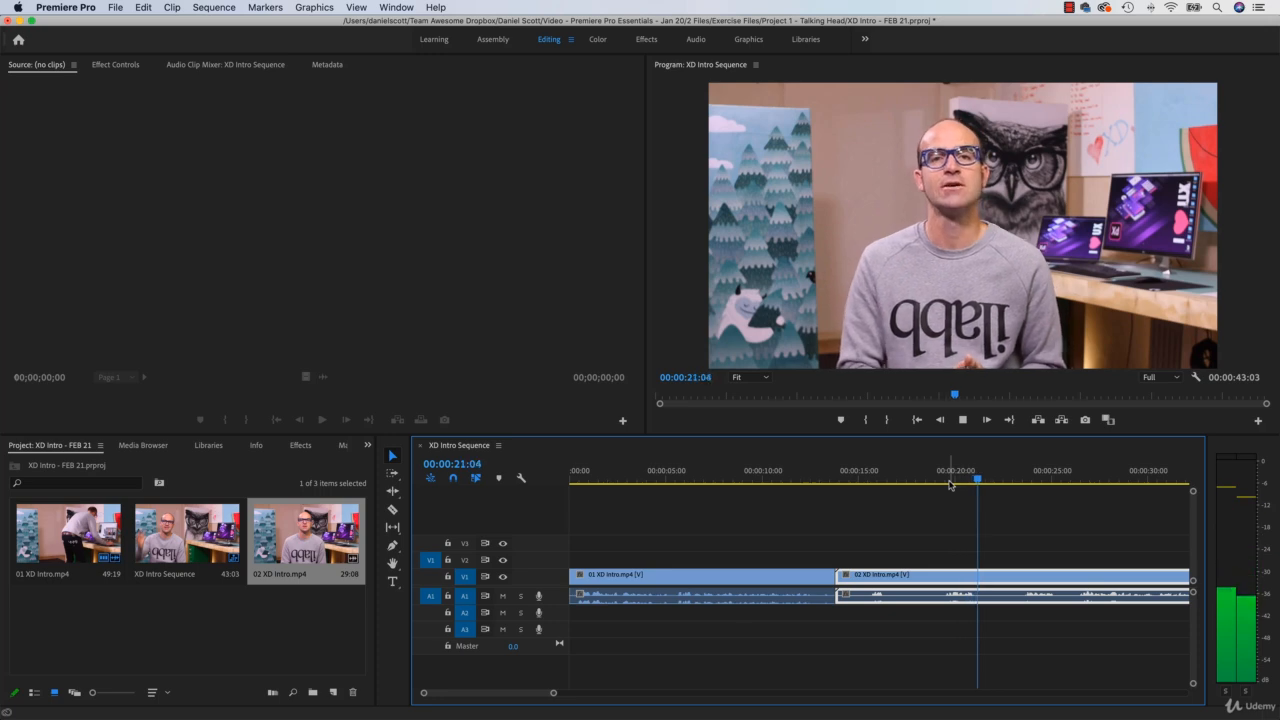
key(space)
drag(1004, 484, 1025, 484)
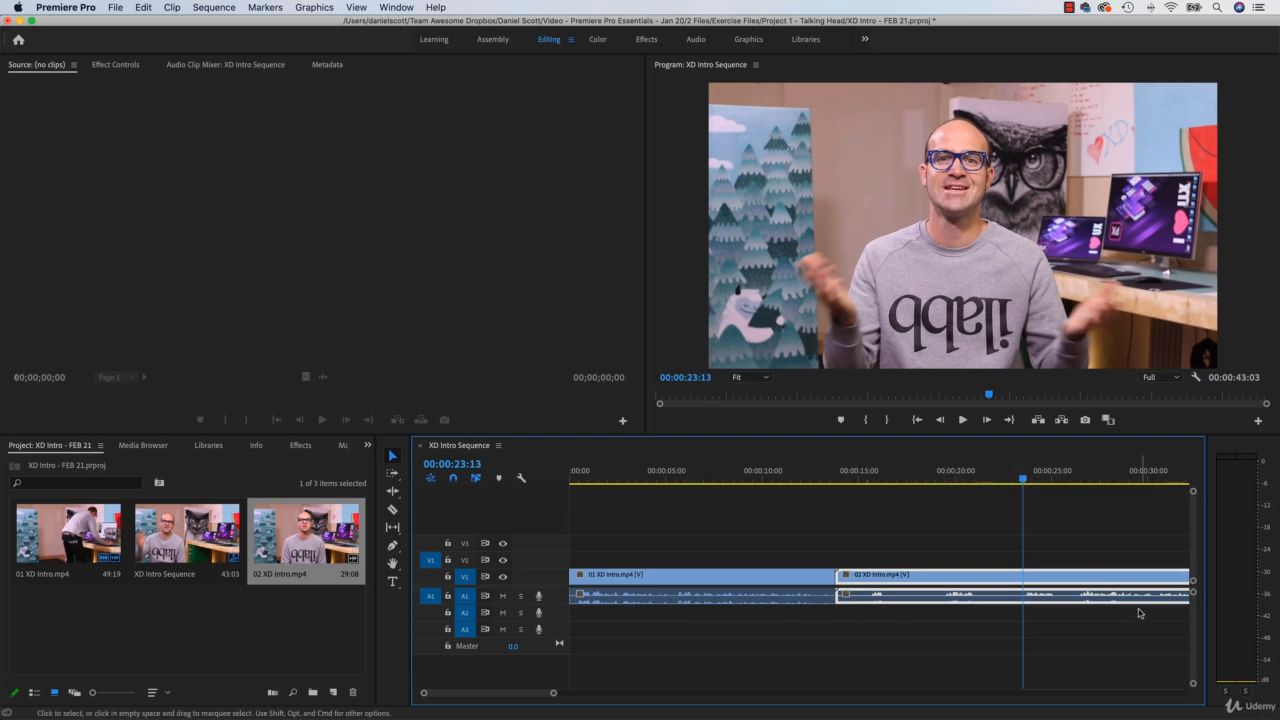
key(space)
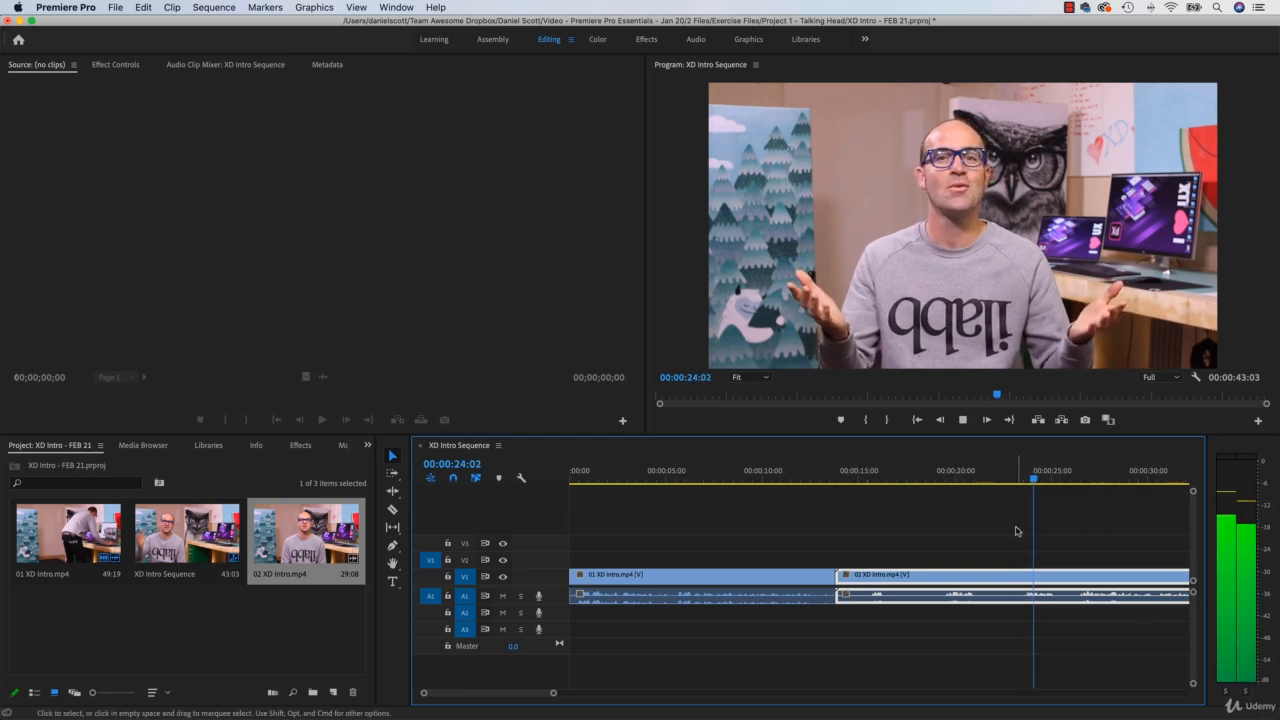
key(space)
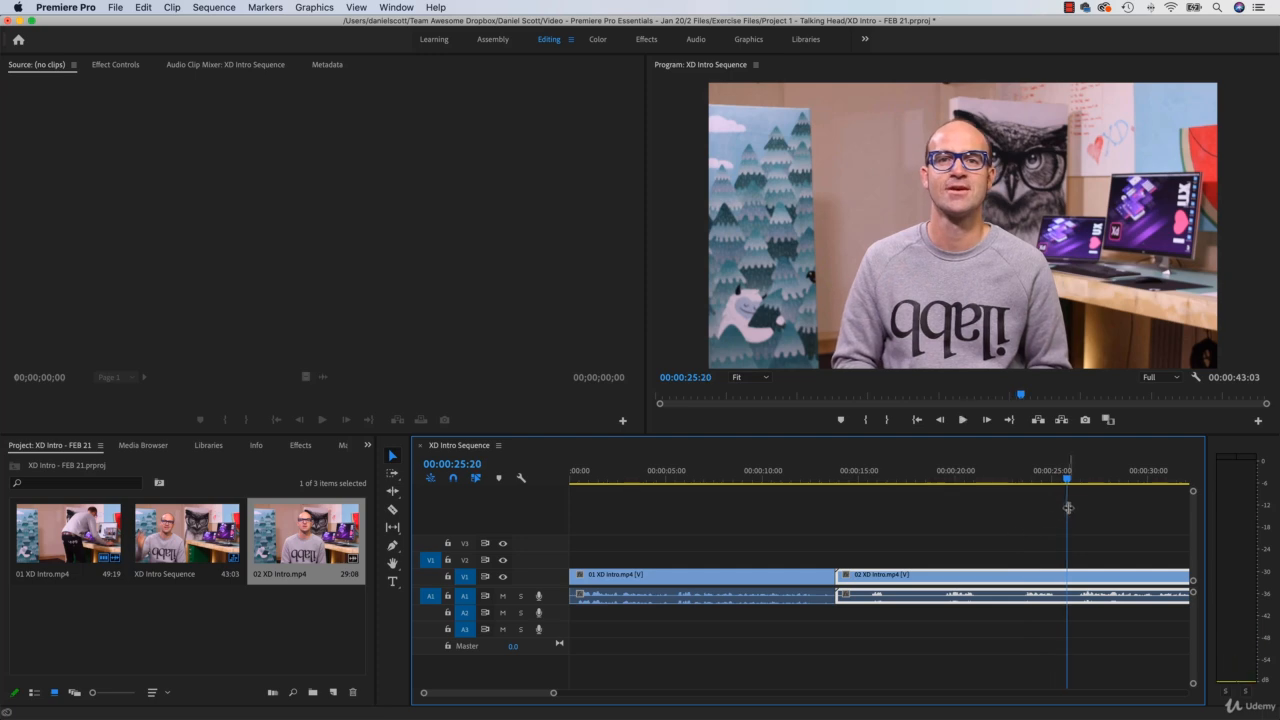
Step: Split 02 XD Intro.mp4 with the Razor tool at 00:00:26:08 and again near its end at about 00:00:36:00
drag(1068, 480, 1076, 483)
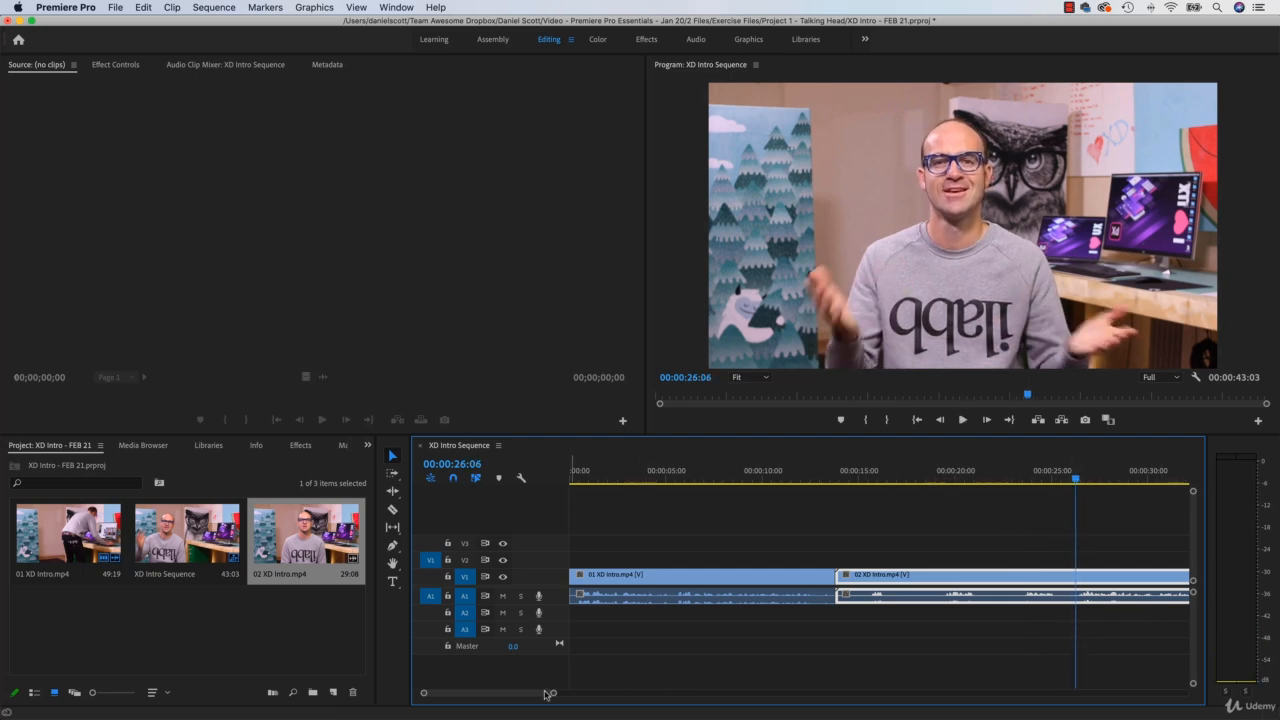
drag(537, 697, 552, 702)
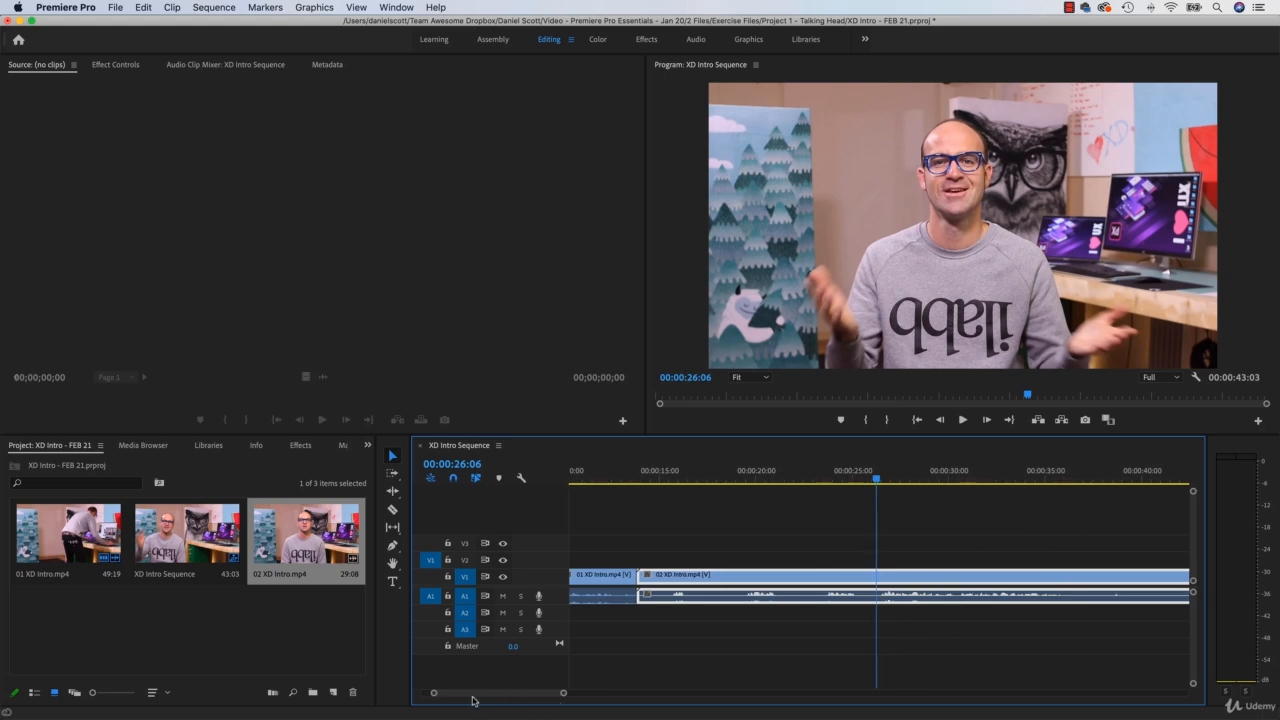
drag(494, 700, 498, 700)
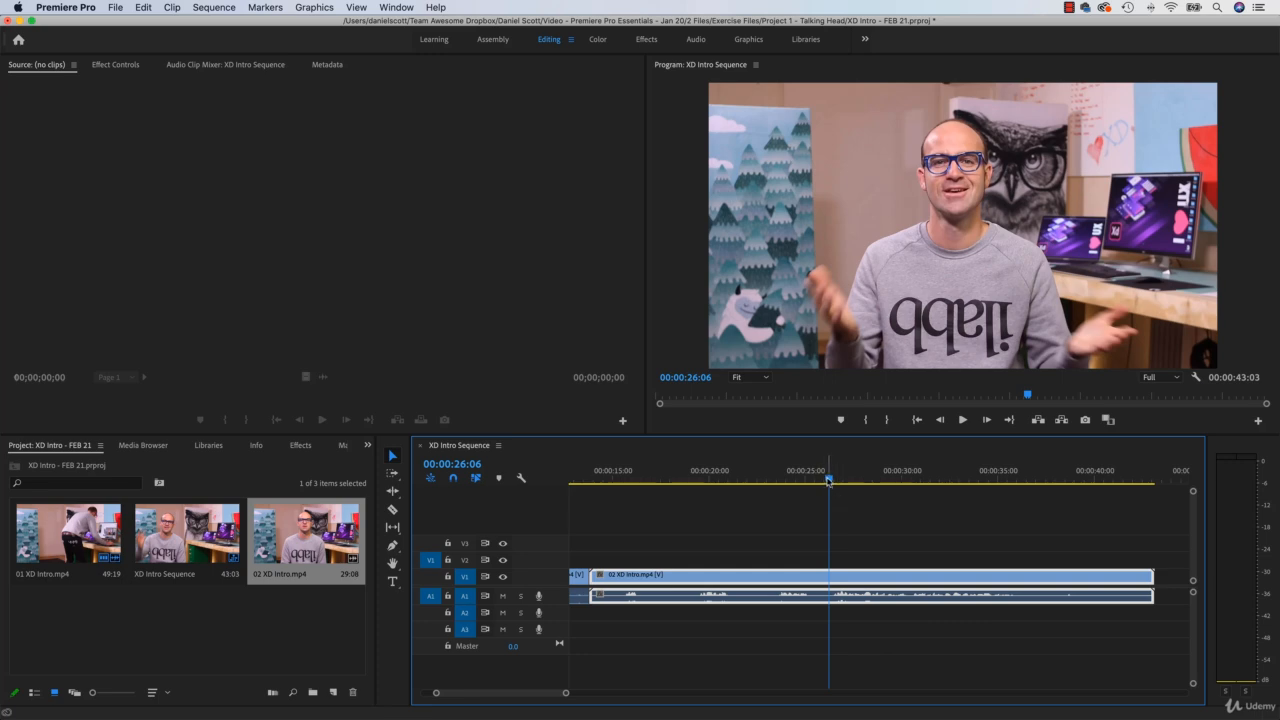
drag(828, 481, 830, 481)
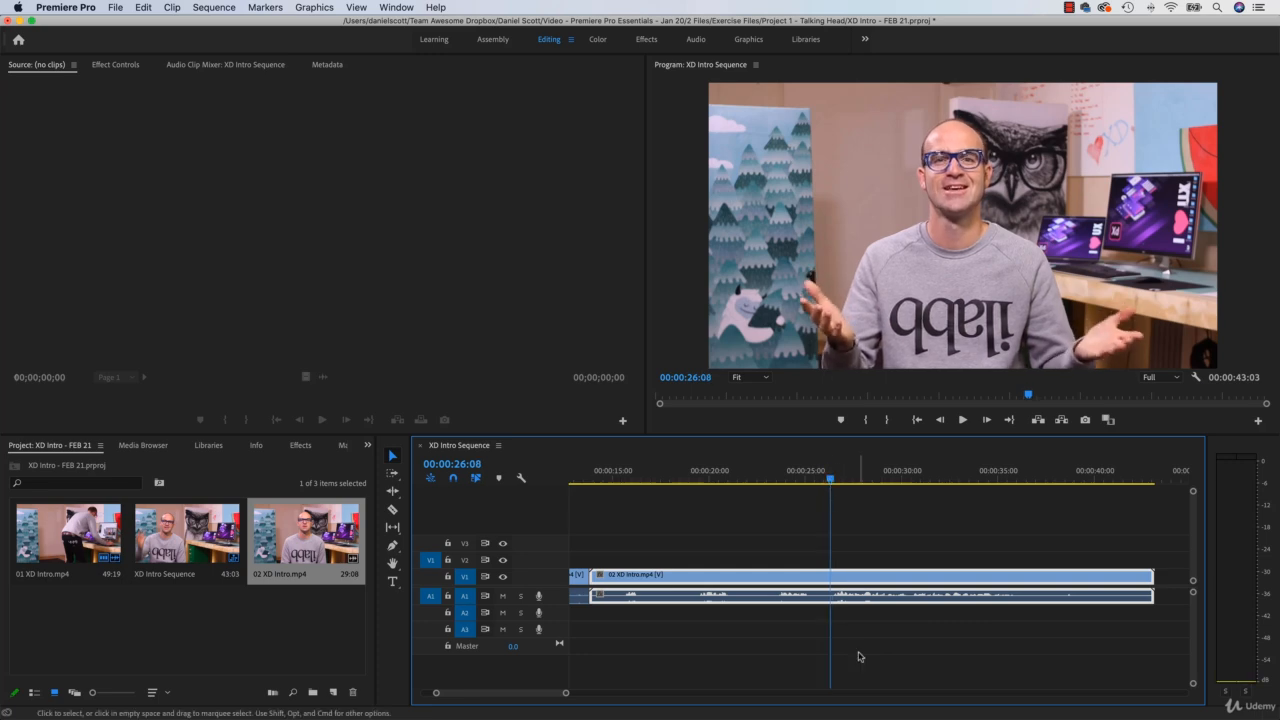
click(393, 509)
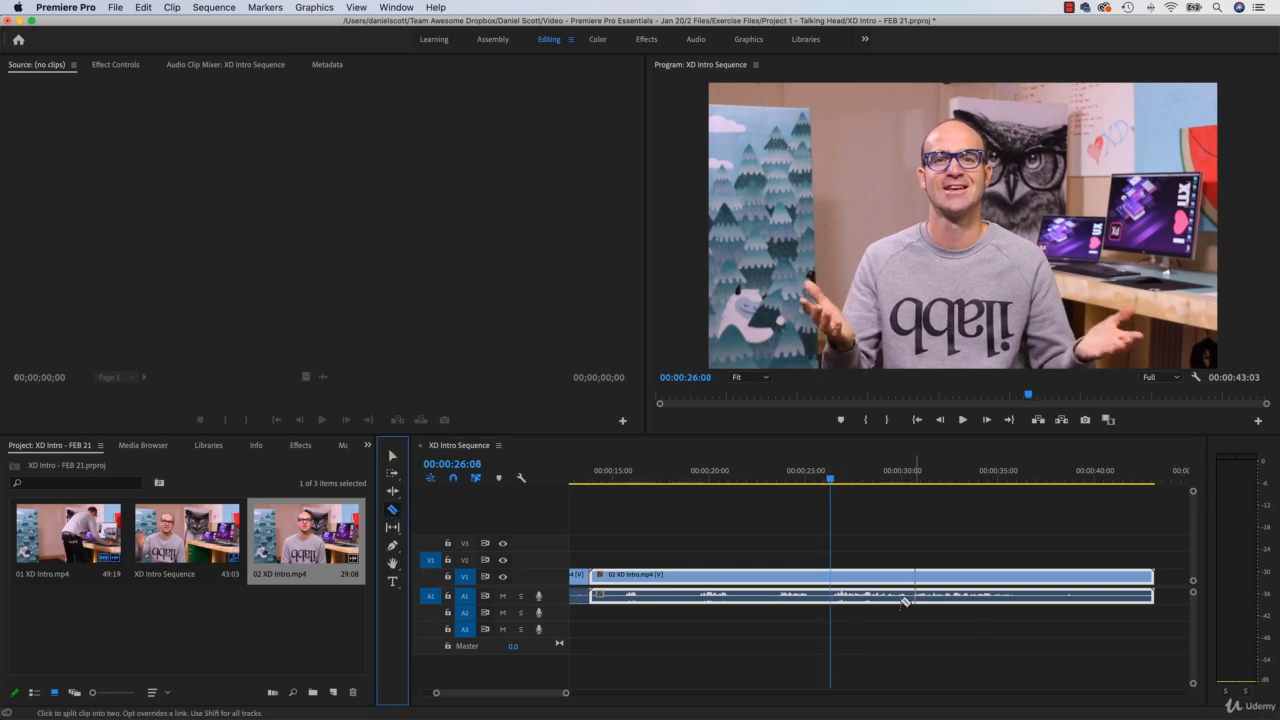
click(832, 584)
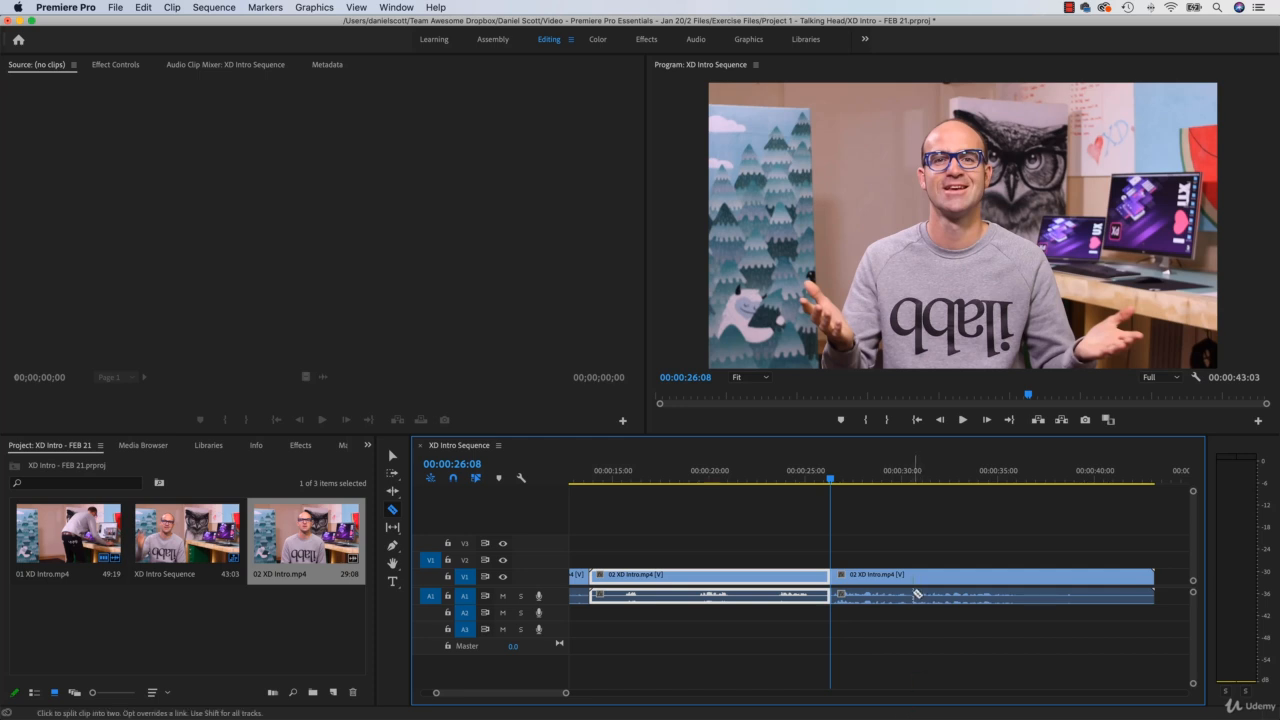
click(1019, 593)
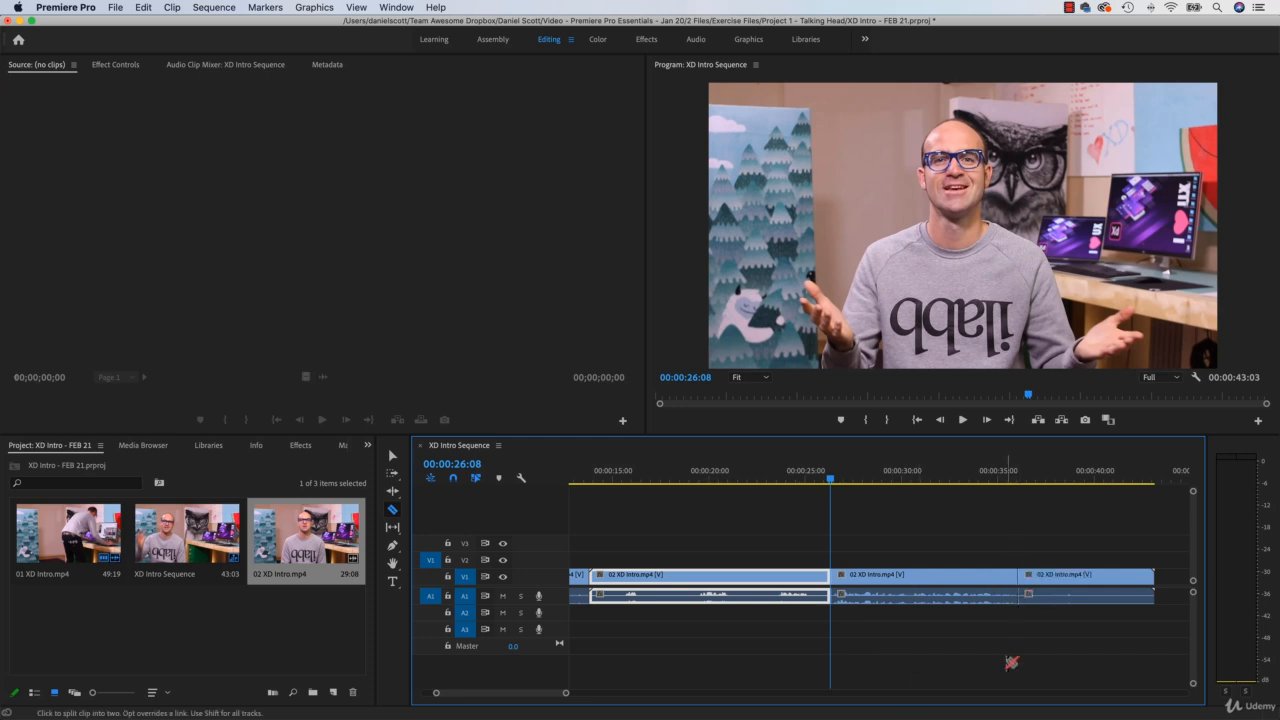
Step: Delete the piece of 02 XD Intro.mp4 before the 00:00:26:08 cut and the leftover piece after its end cut
click(392, 455)
click(788, 596)
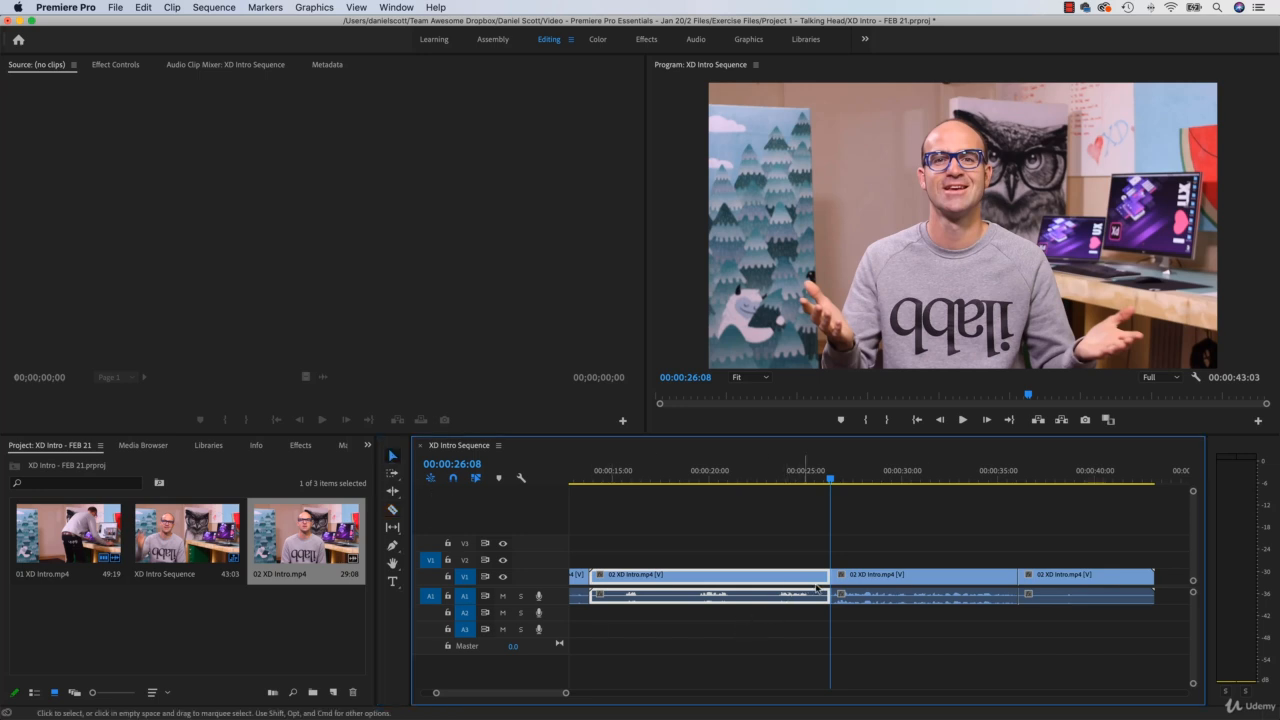
key(Delete)
click(1108, 582)
key(Delete)
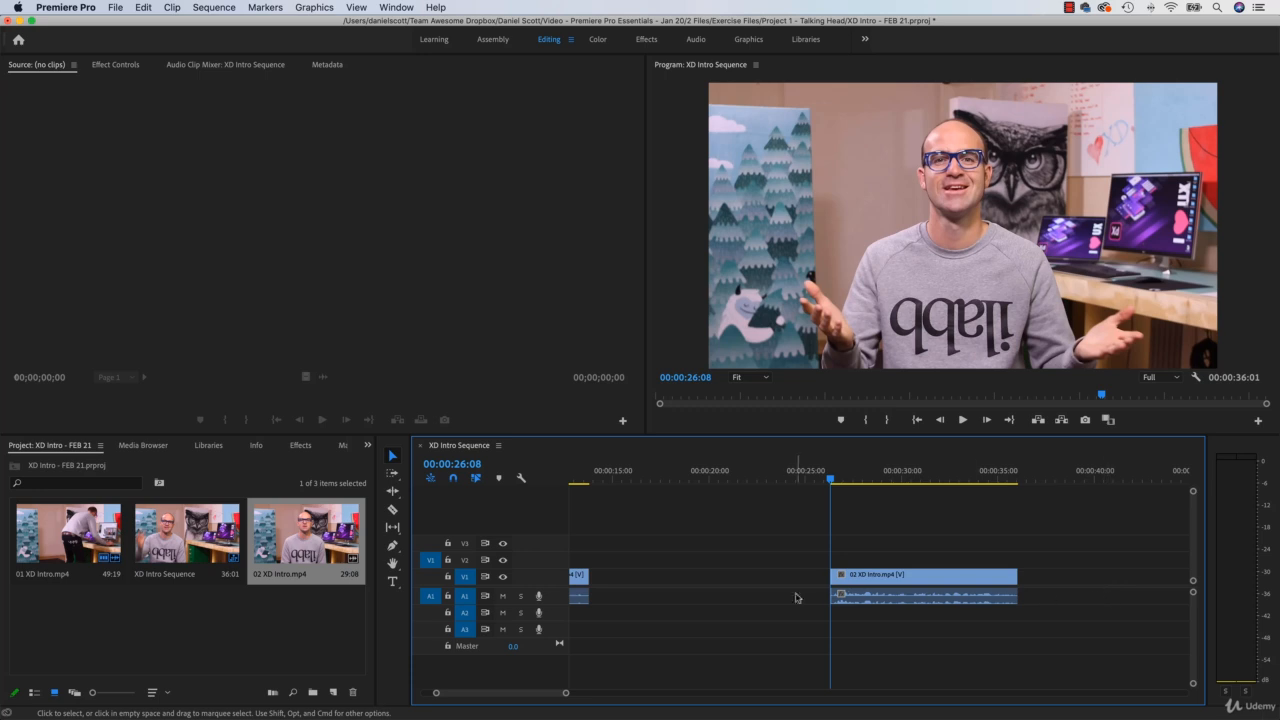
Step: Move the remaining middle piece of 02 XD Intro.mp4 against the end of 01 XD Intro.mp4 to close the gap
click(886, 580)
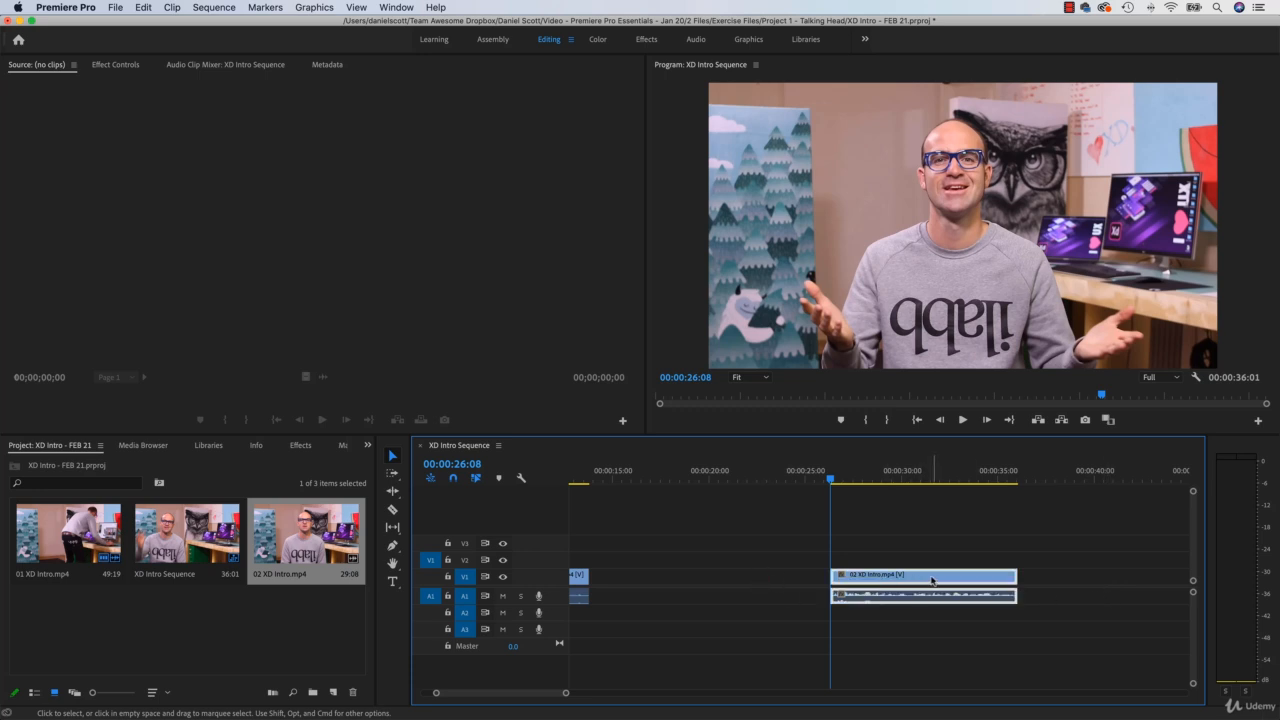
drag(945, 578, 706, 576)
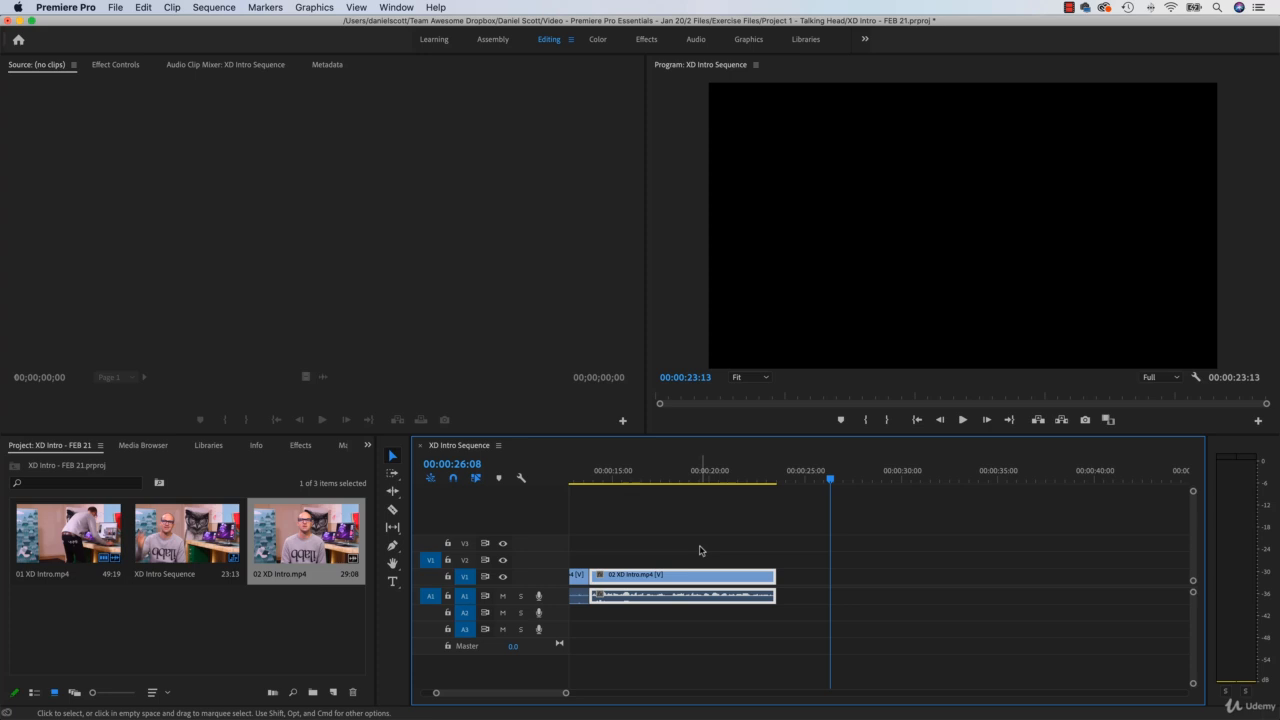
key(minus)
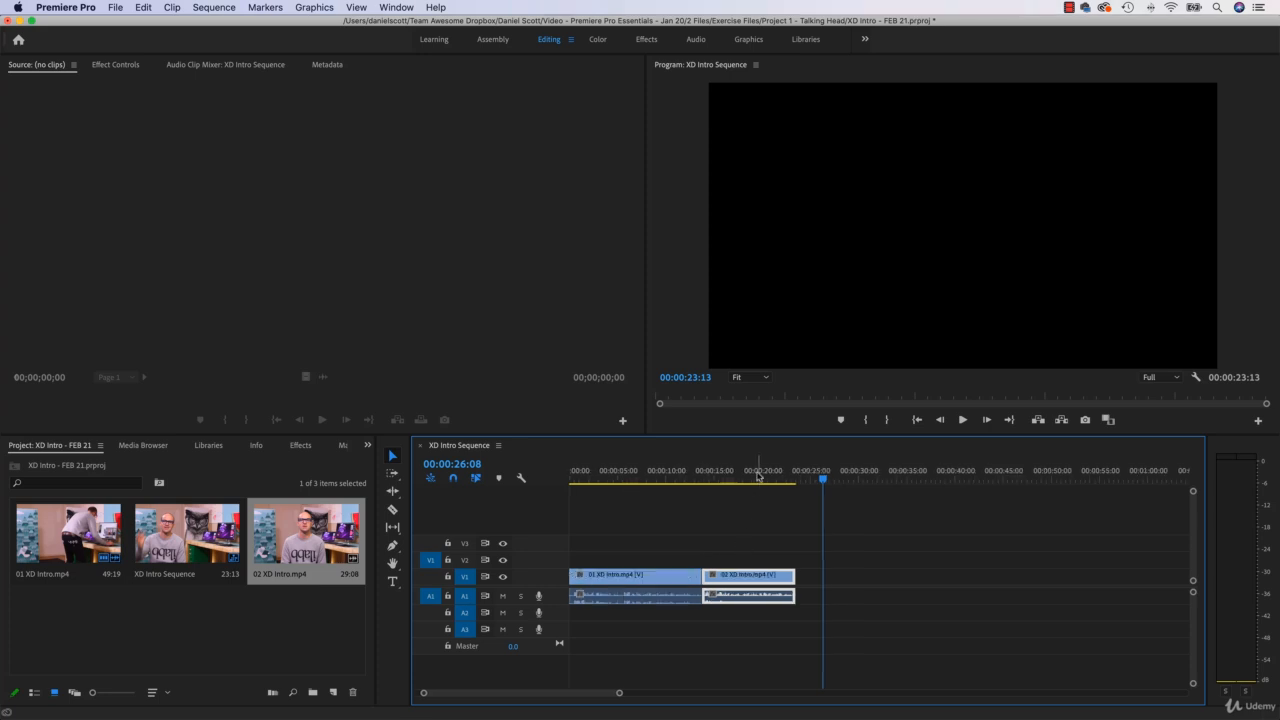
Step: Review the edited sequence by playing its beginning and the join between the two clips, and scrub on to 00:00:20:03
drag(758, 476, 530, 484)
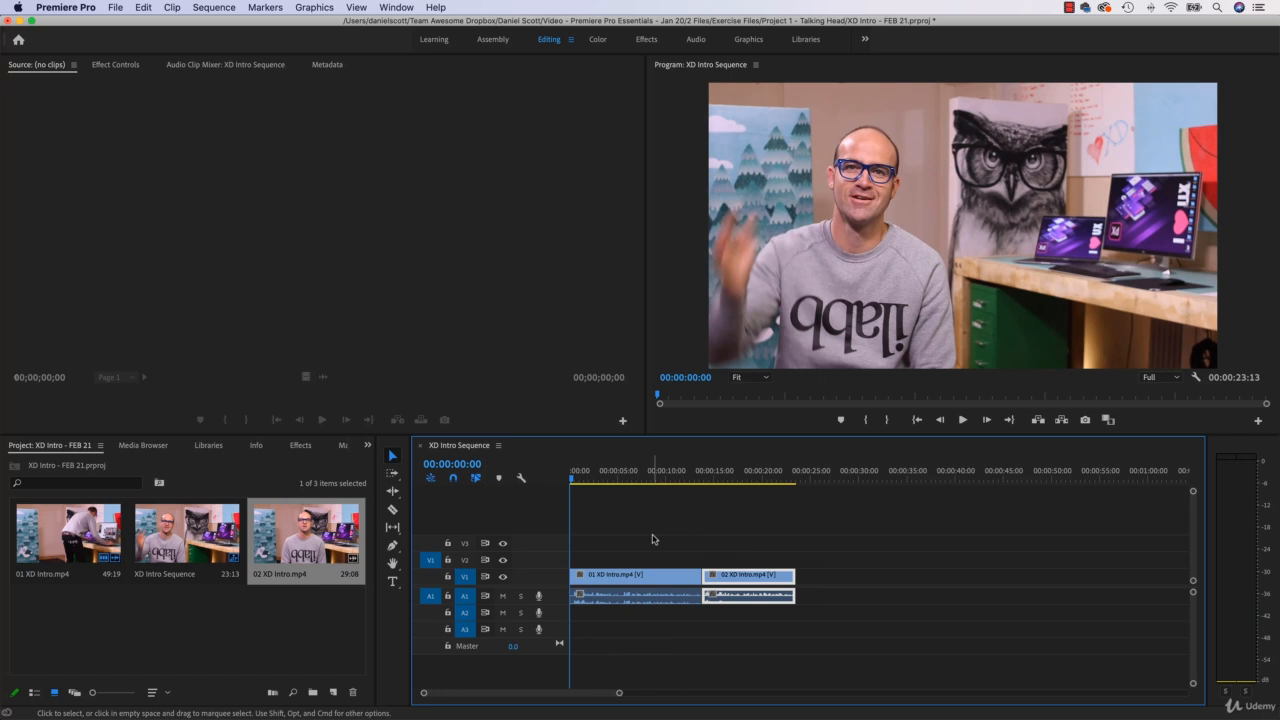
key(space)
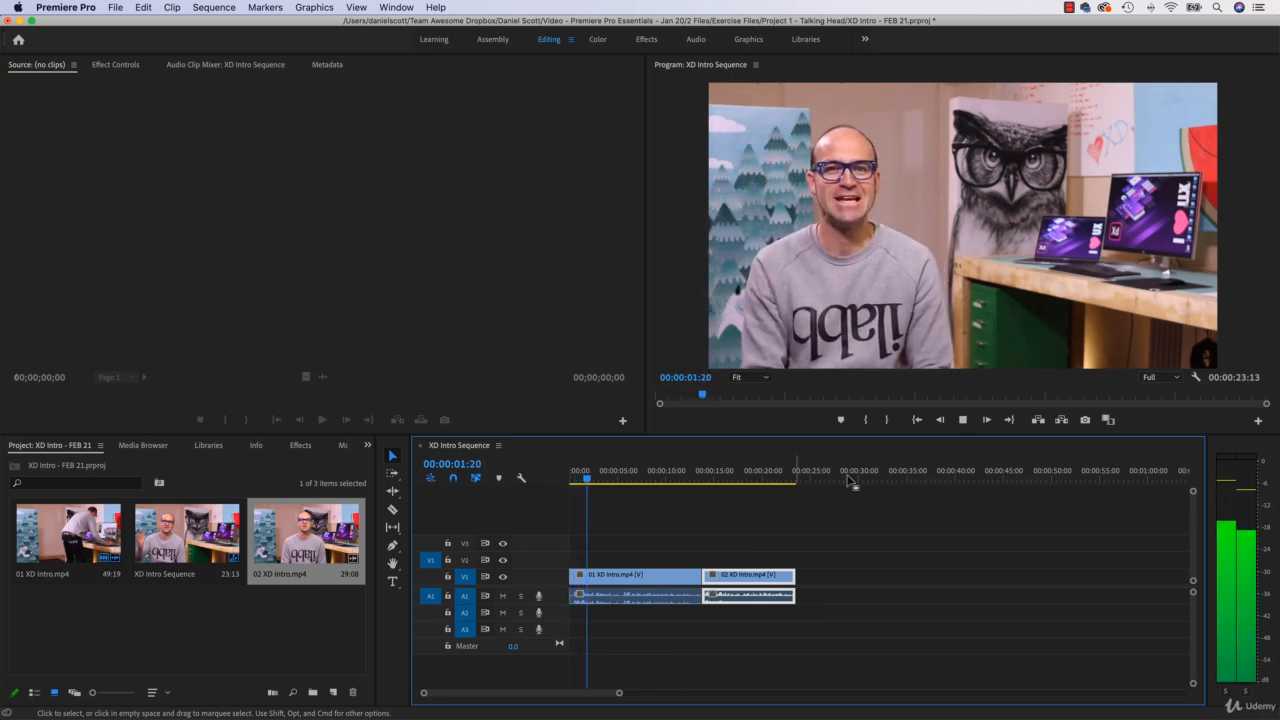
click(963, 420)
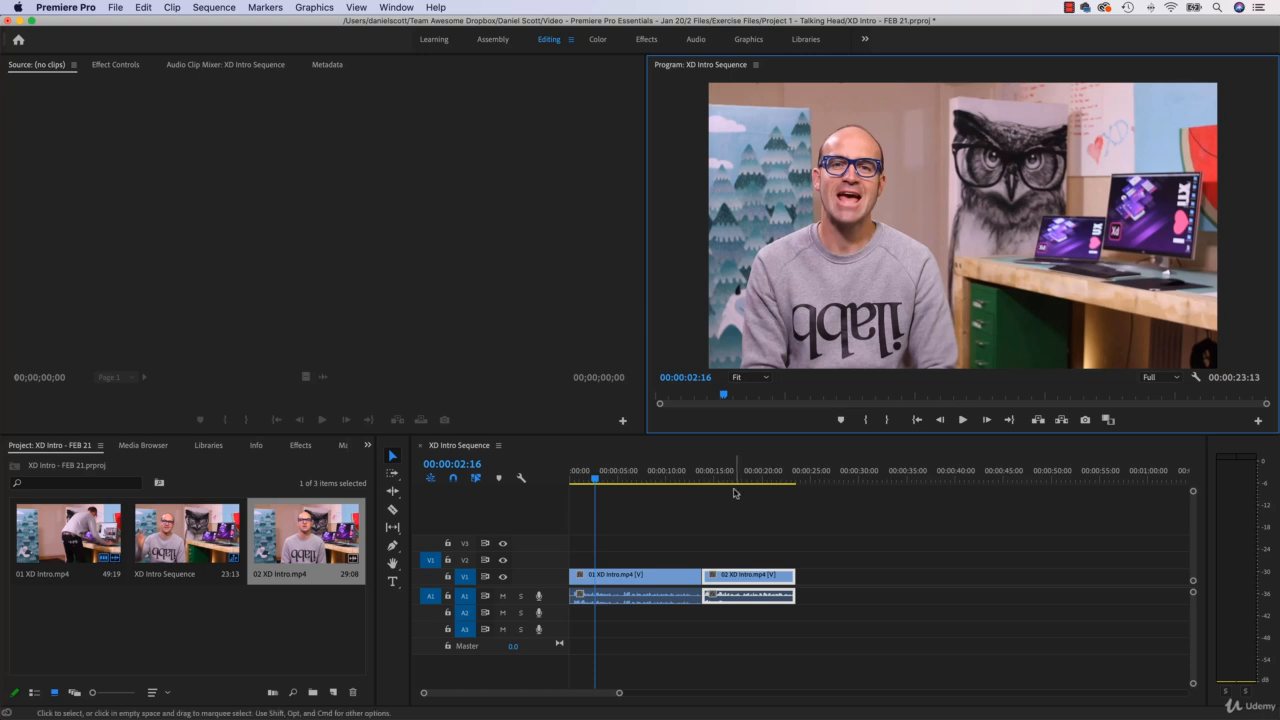
click(679, 478)
key(space)
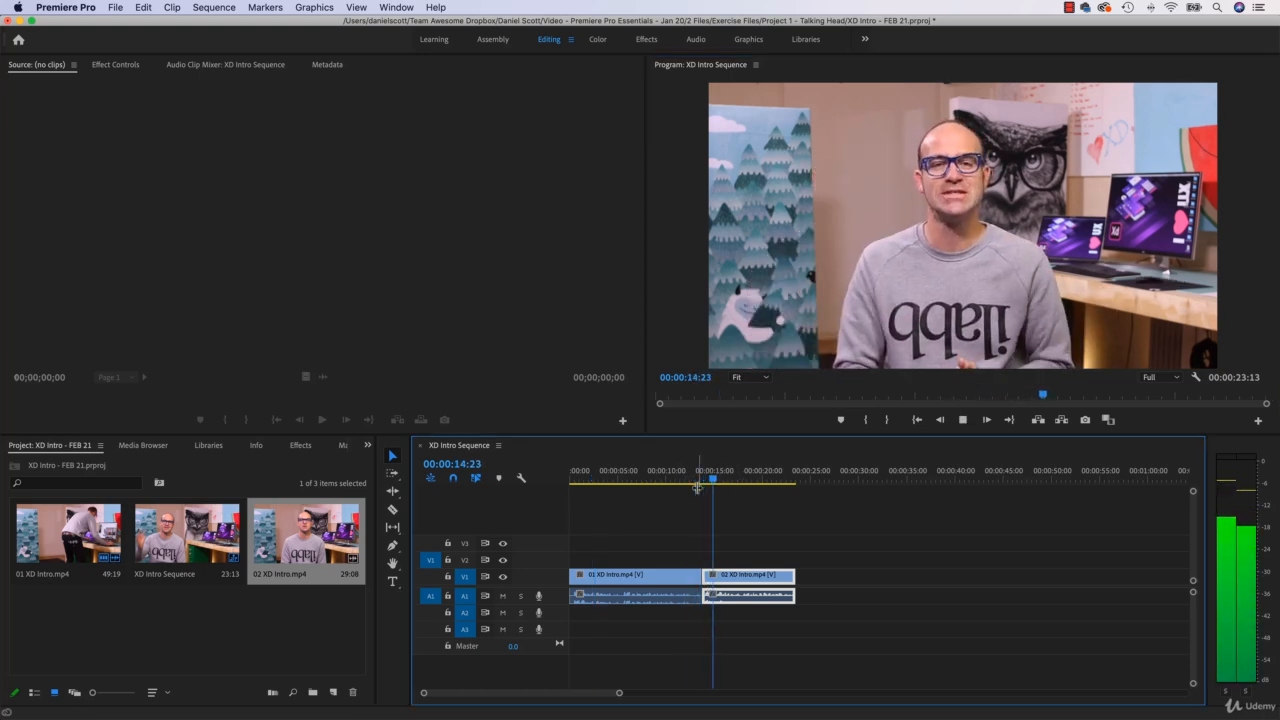
key(space)
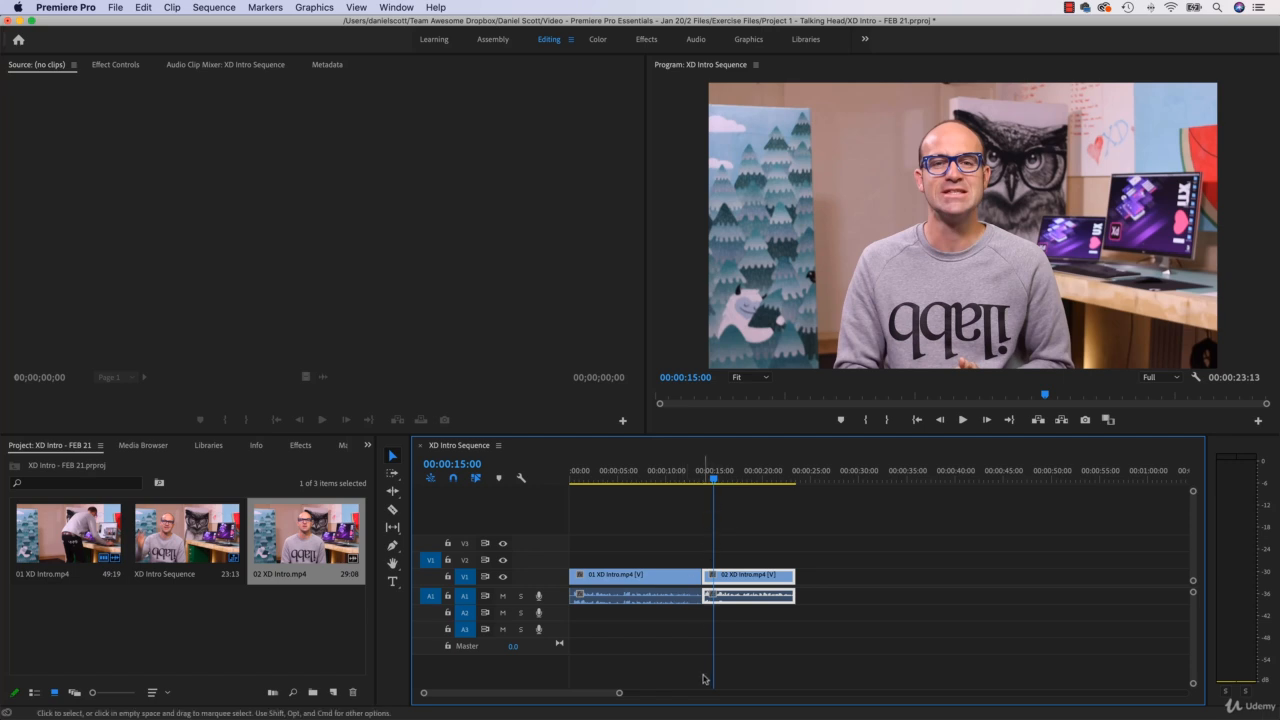
click(692, 472)
key(space)
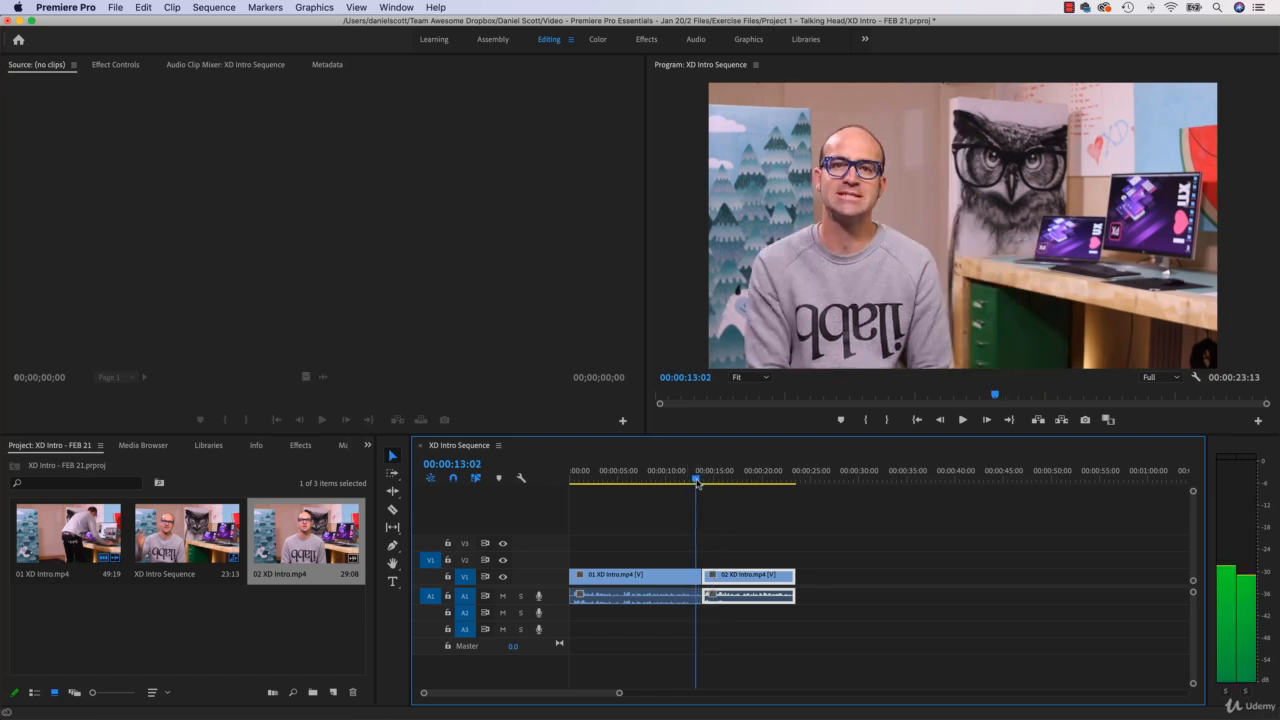
key(space)
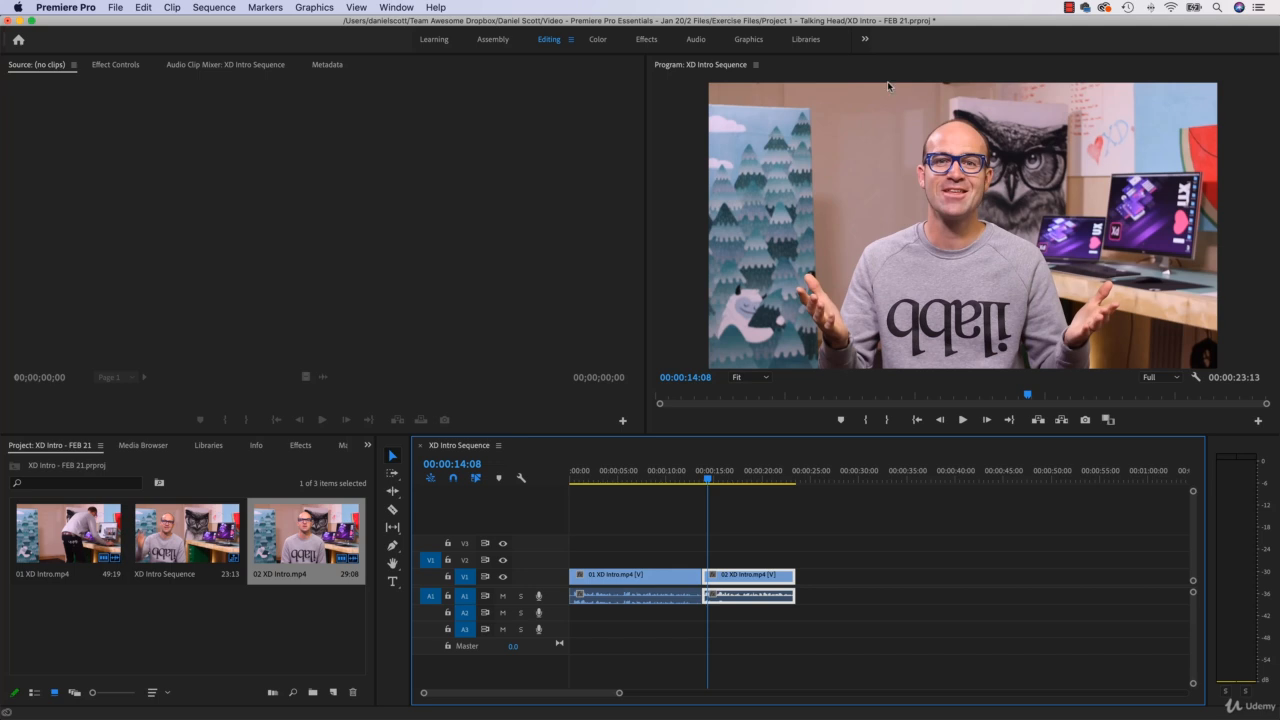
drag(630, 470, 765, 487)
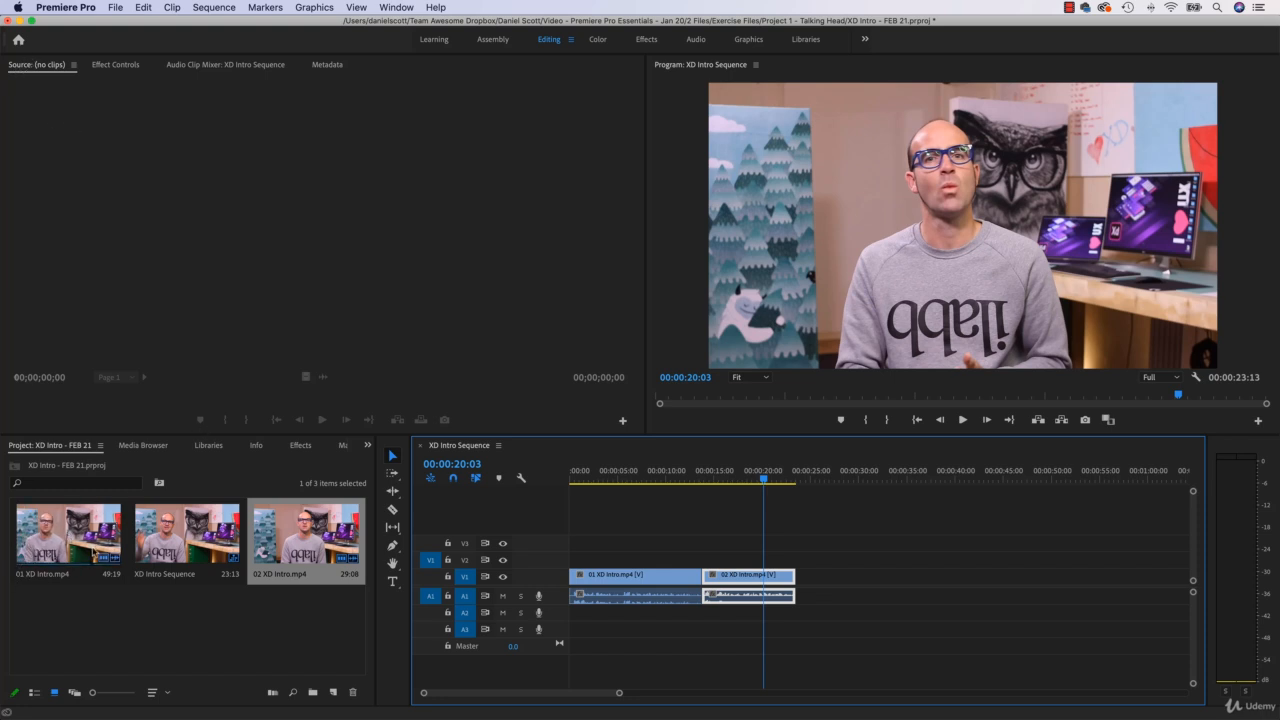
Step: Open 01 XD Intro.mp4 from the project in the Source monitor and switch between its source footage and Effect Controls
double_click(72, 543)
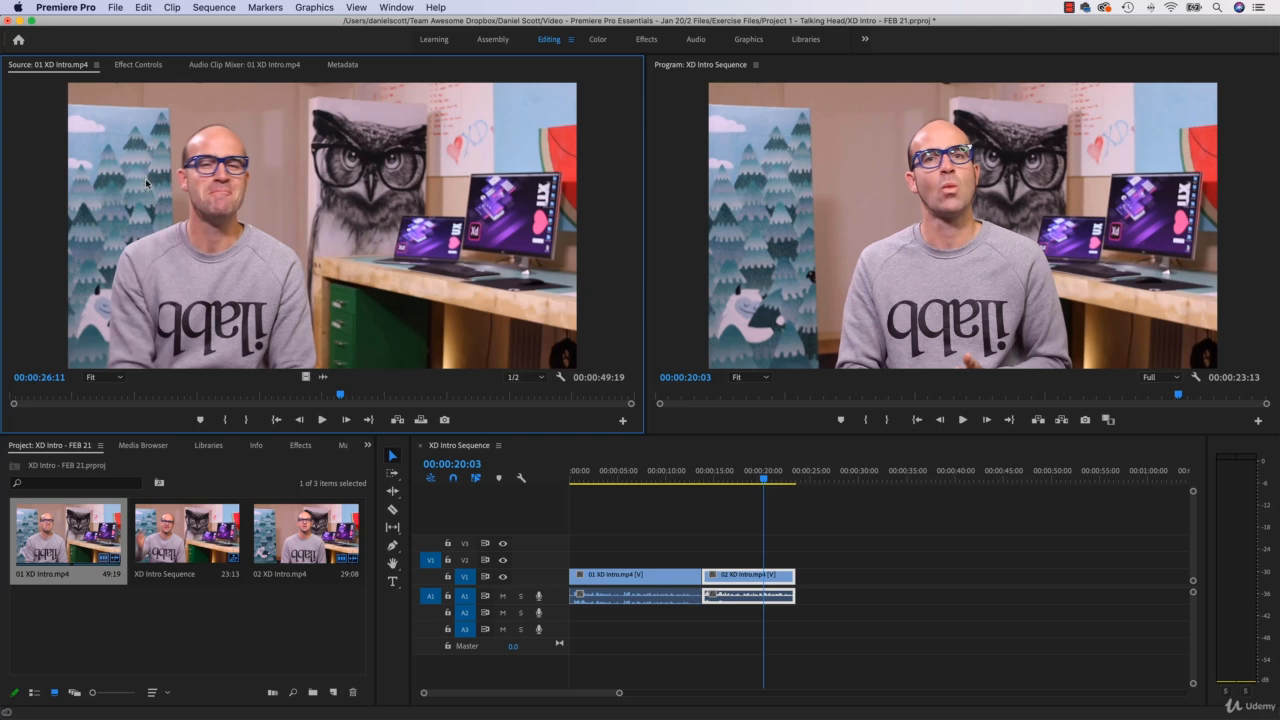
click(133, 66)
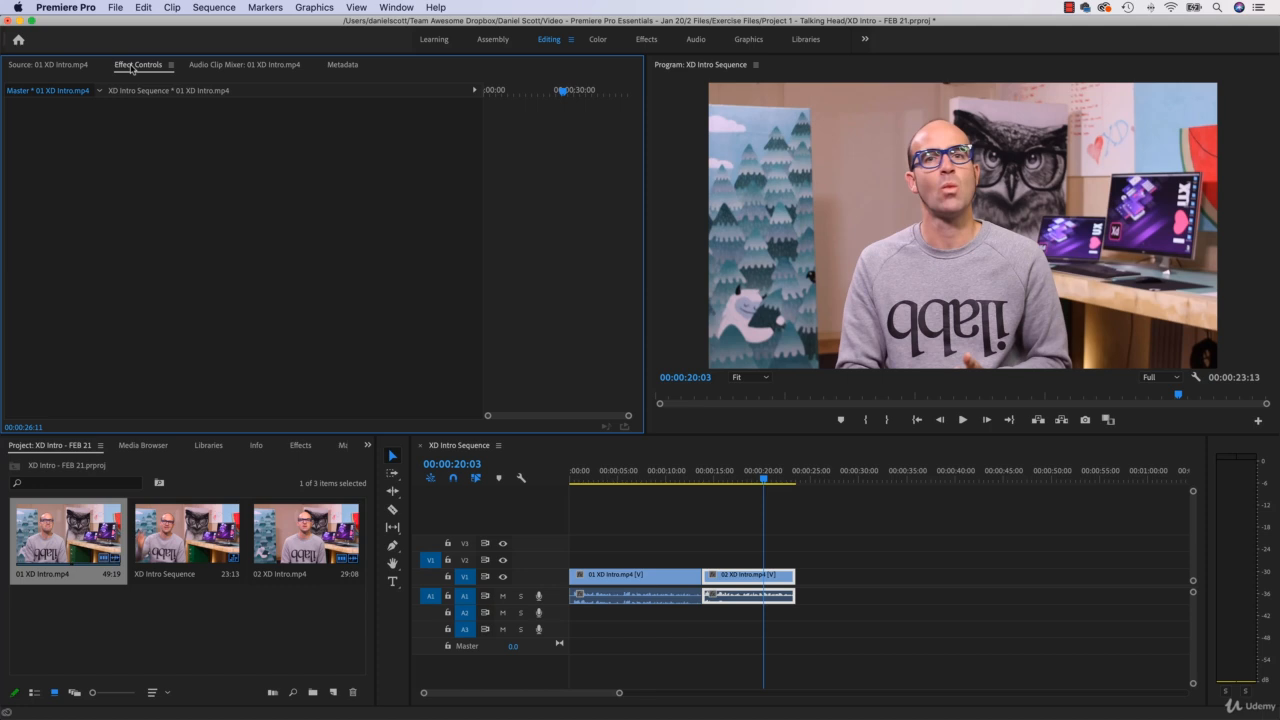
click(40, 66)
click(144, 66)
click(40, 66)
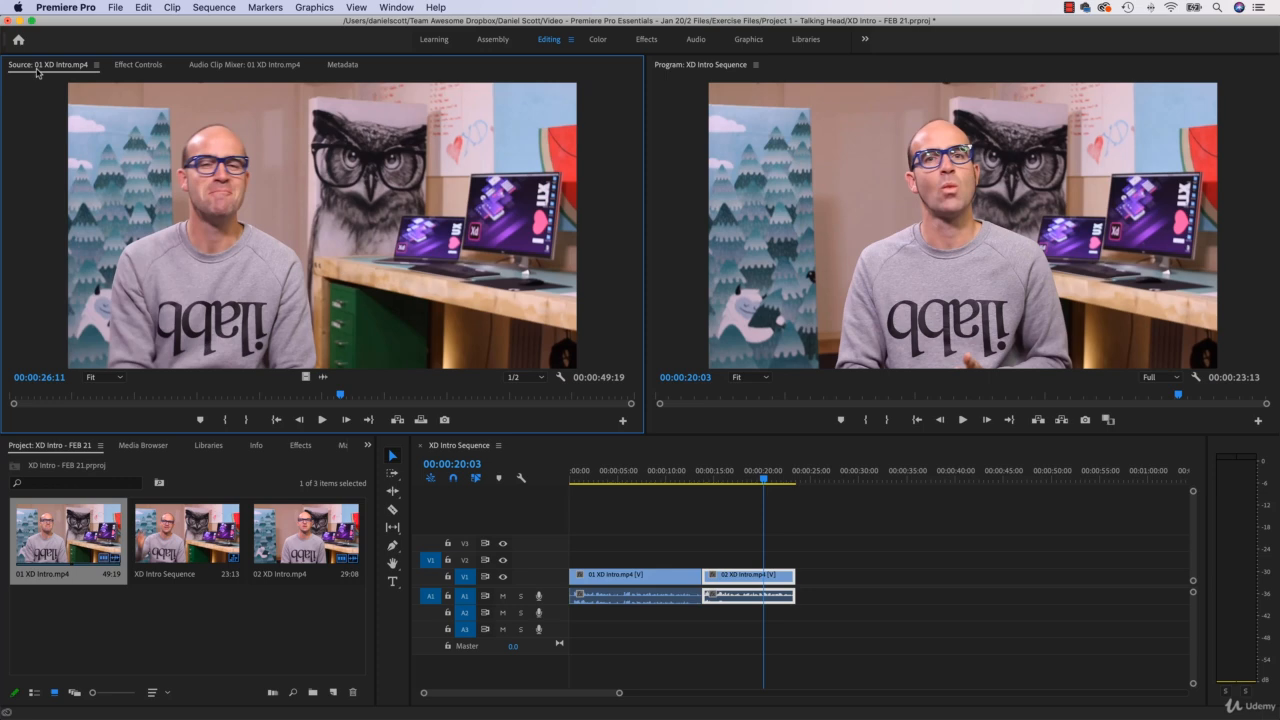
click(124, 65)
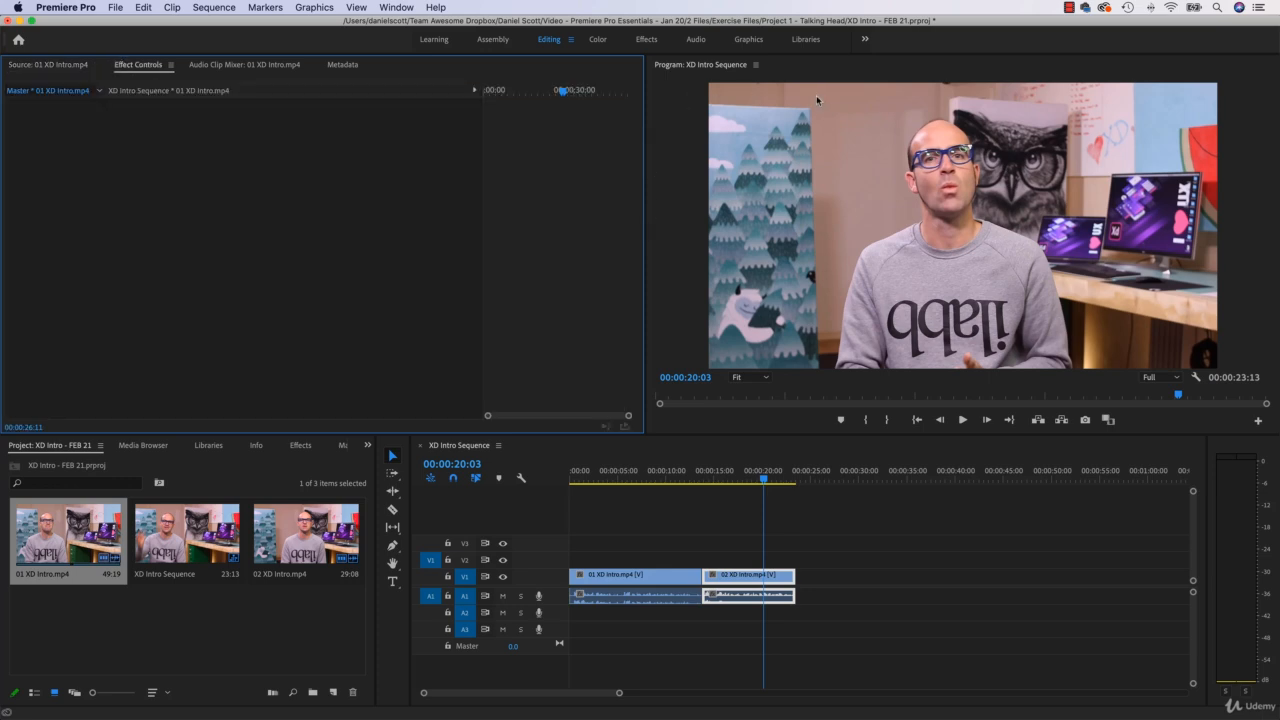